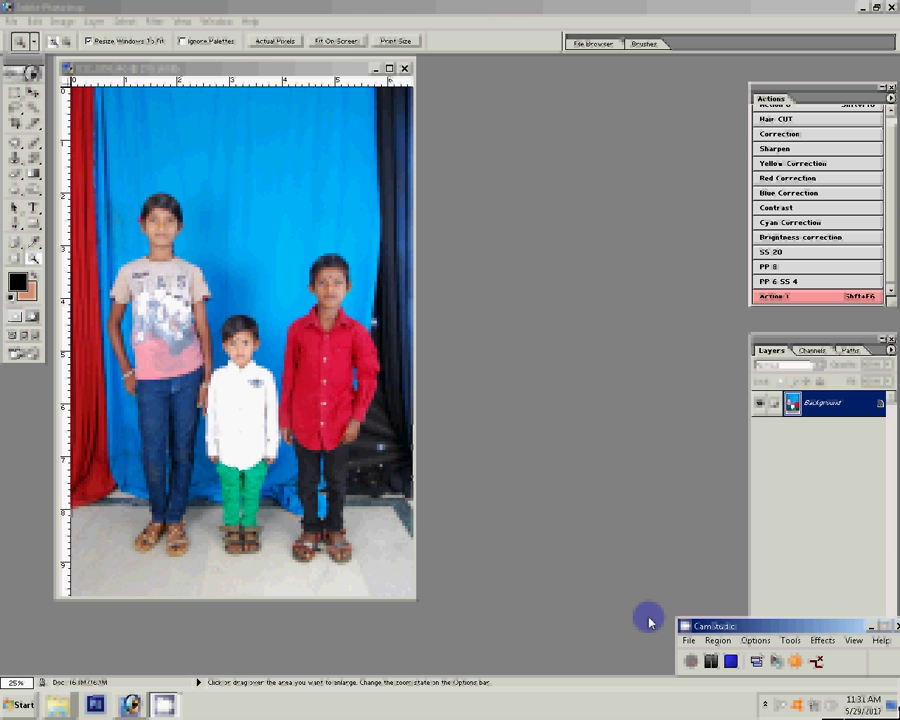
# Zoom in to 200% on the eldest child's face in DSC_0258.JPG.
pyautogui.click(226, 283)
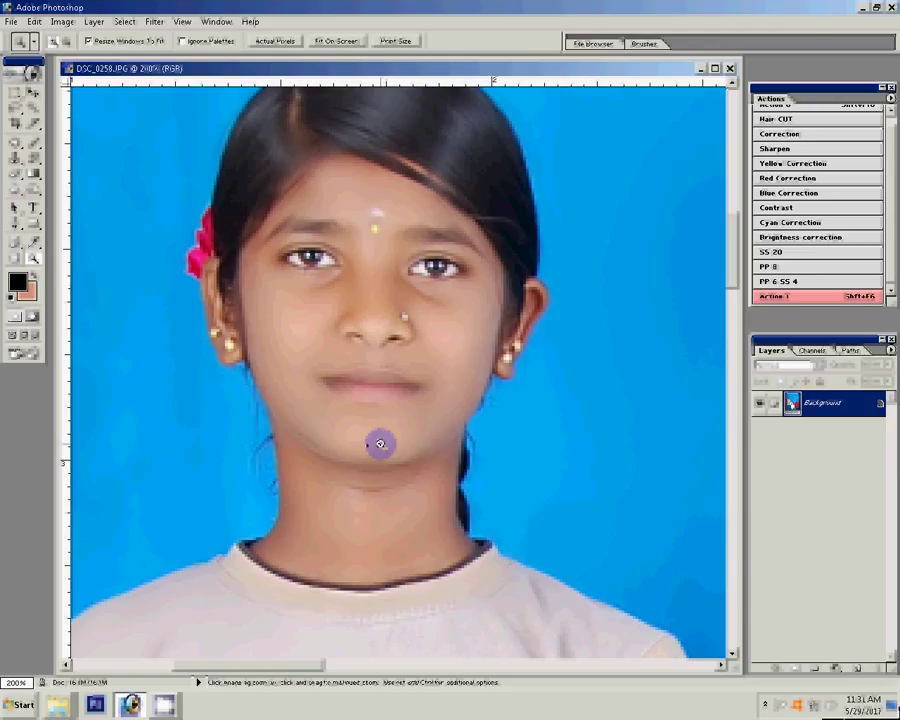
# Darken the photo's midtones with a Levels adjustment.
pyautogui.click(63, 21)
pyautogui.moveTo(84, 57)
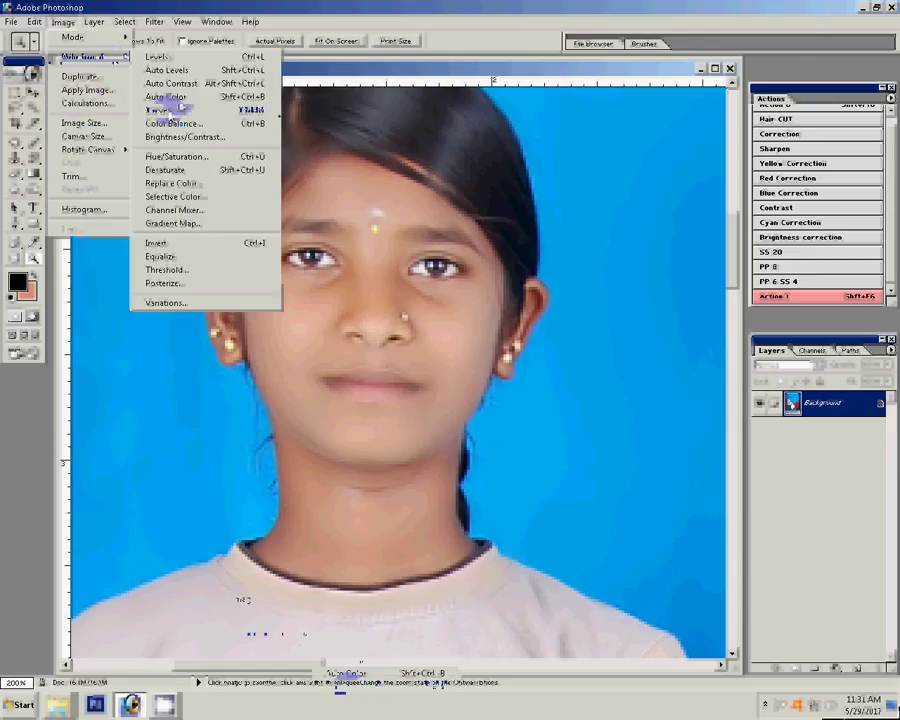
pyautogui.click(160, 110)
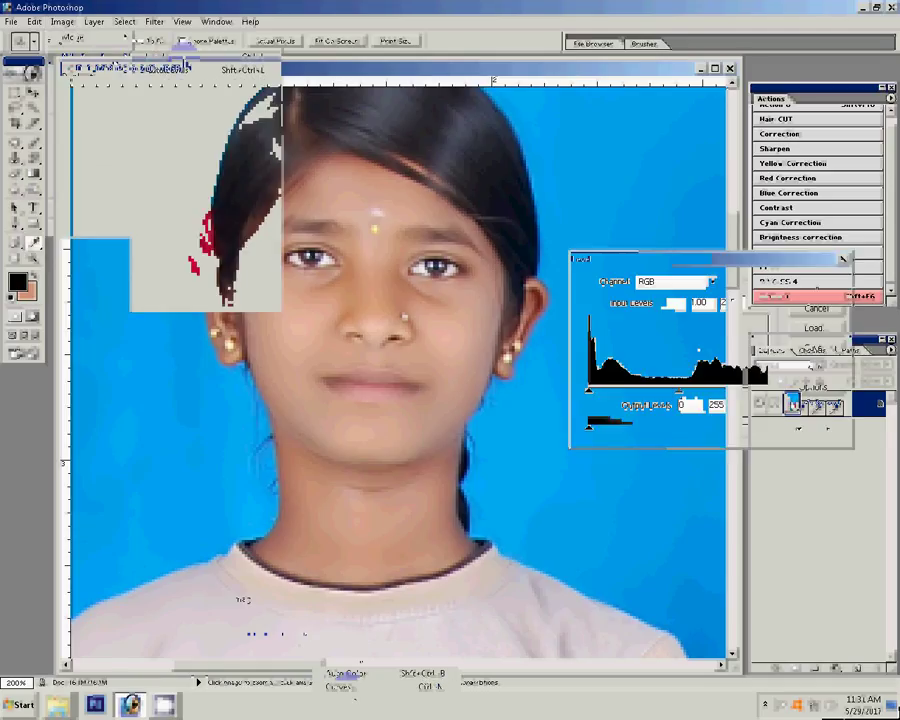
pyautogui.moveTo(678, 392); pyautogui.dragTo(692, 394)
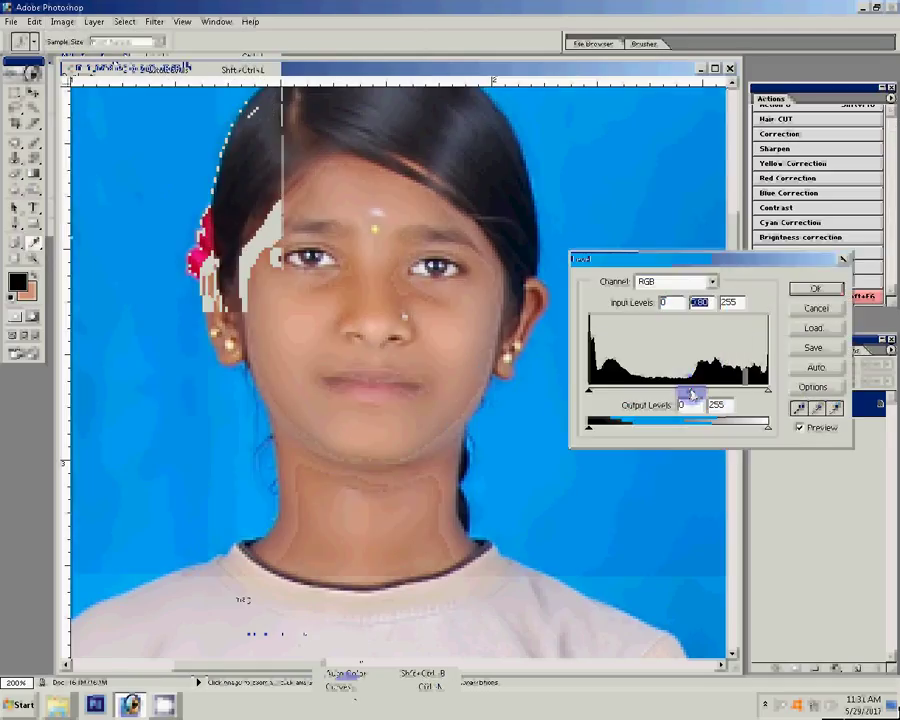
pyautogui.press('Return')
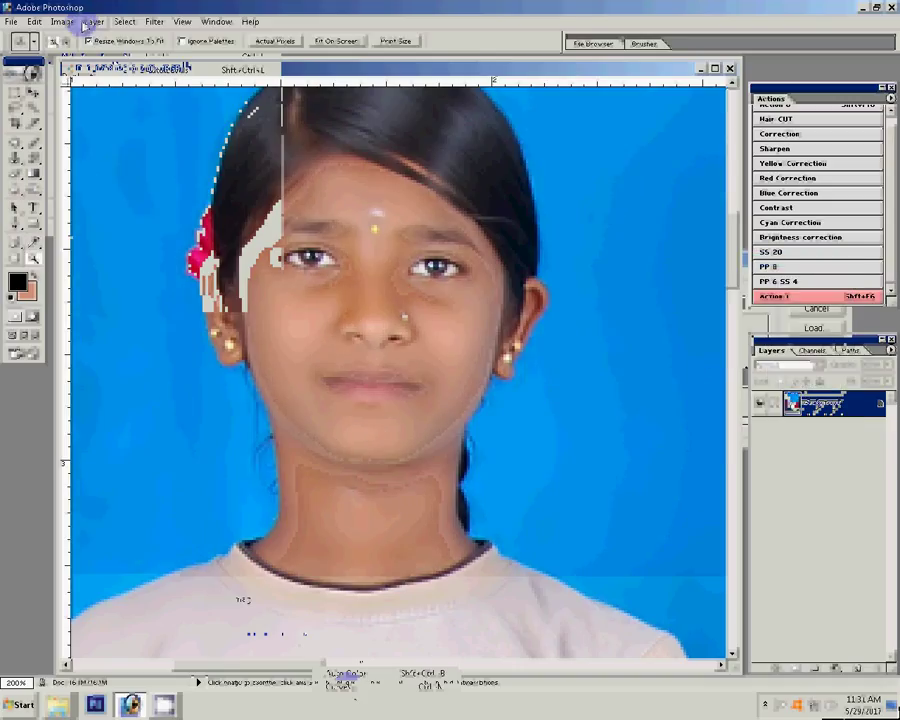
# Move the Color Balance Yellow/Blue slider toward blue by 14.
pyautogui.click(62, 21)
pyautogui.moveTo(80, 56)
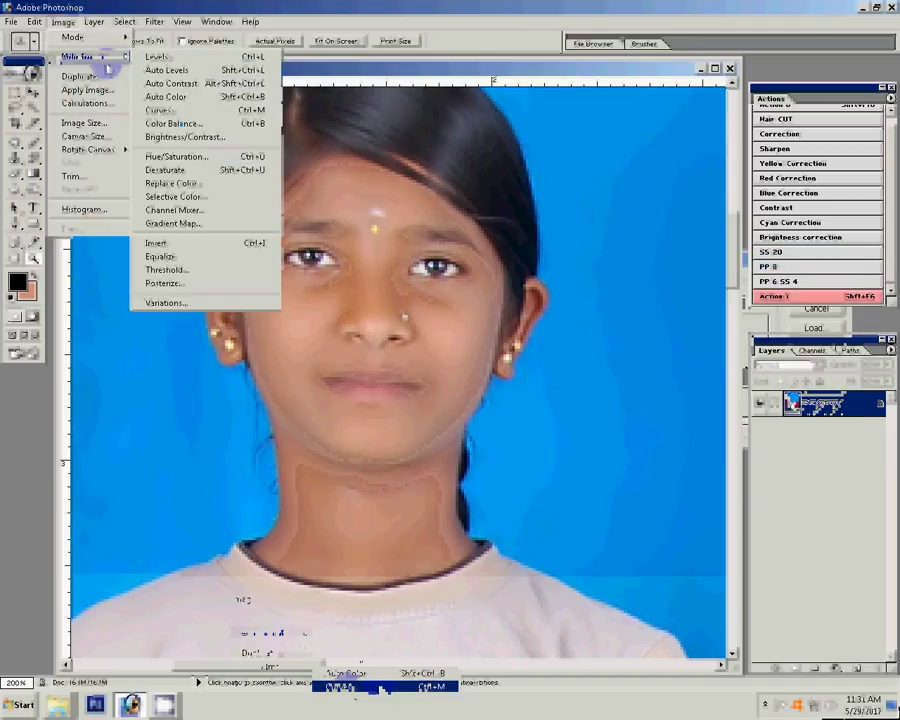
pyautogui.click(176, 123)
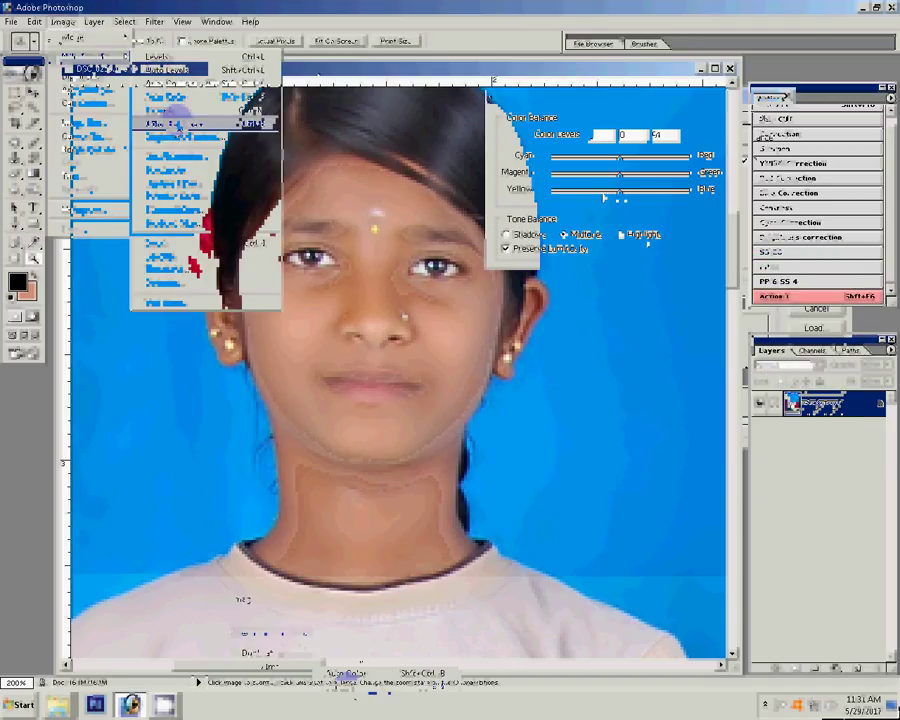
pyautogui.moveTo(619, 189); pyautogui.dragTo(605, 189)
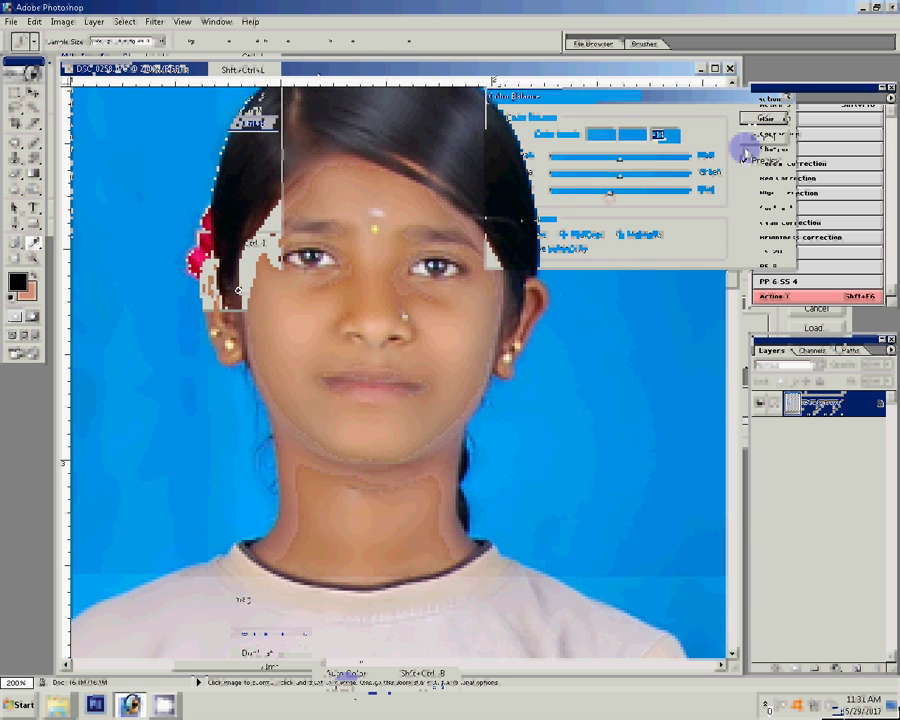
# Apply the colour balance, zoom to 300% and anchor the path at the eldest child's neck.
pyautogui.press('Return')
pyautogui.hotkey('ctrl', '+')
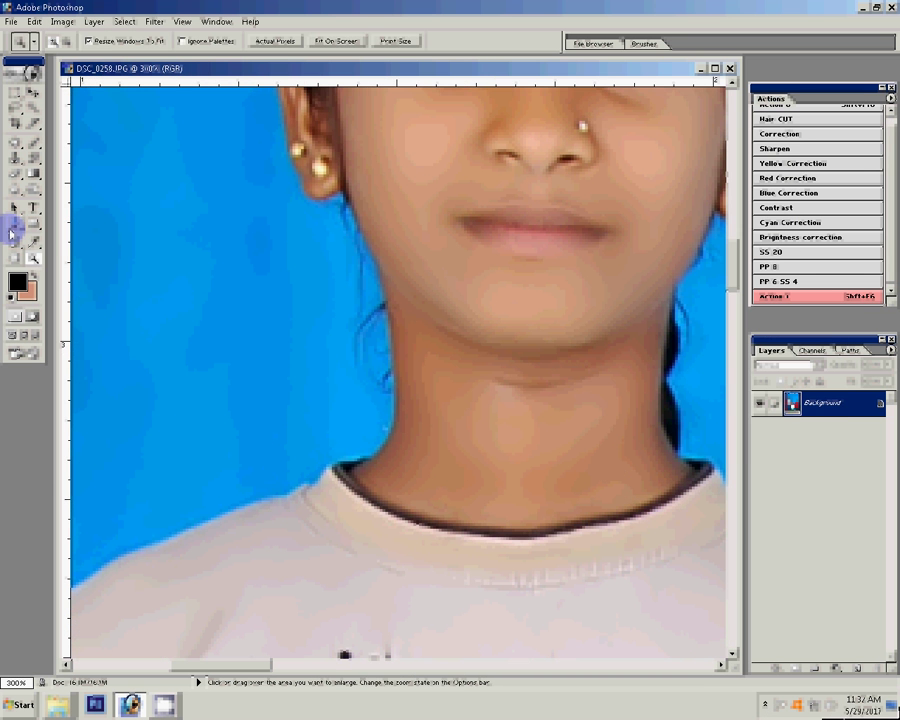
pyautogui.click(27, 226)
pyautogui.click(343, 470)
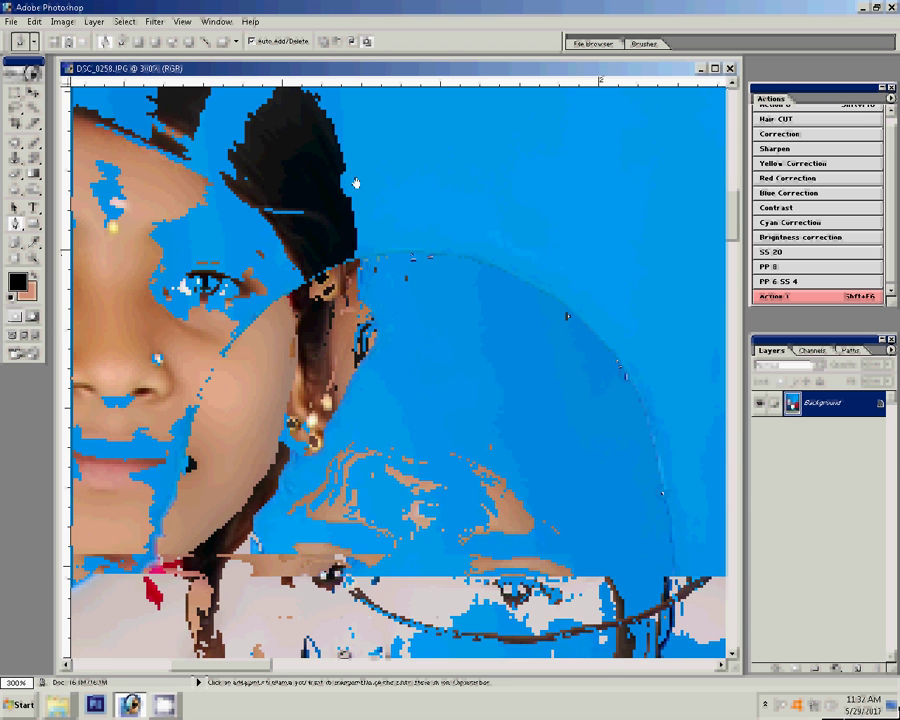
# Add Pen anchors down the hair edge, around the ear, and along the shoulder and arm.
pyautogui.click(358, 300)
pyautogui.click(371, 326)
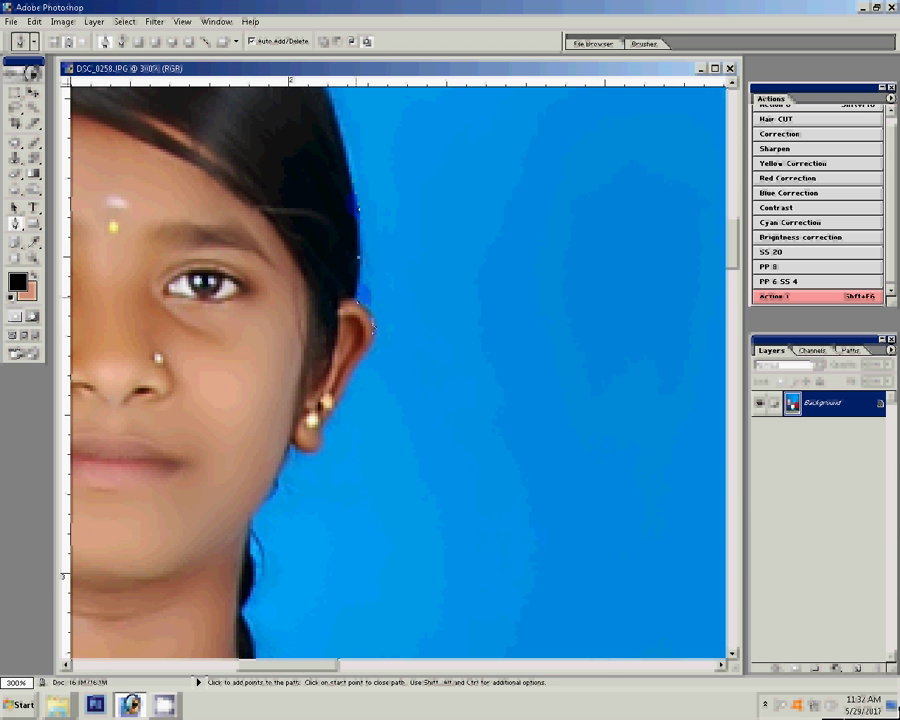
pyautogui.click(366, 350)
pyautogui.click(351, 380)
pyautogui.click(341, 404)
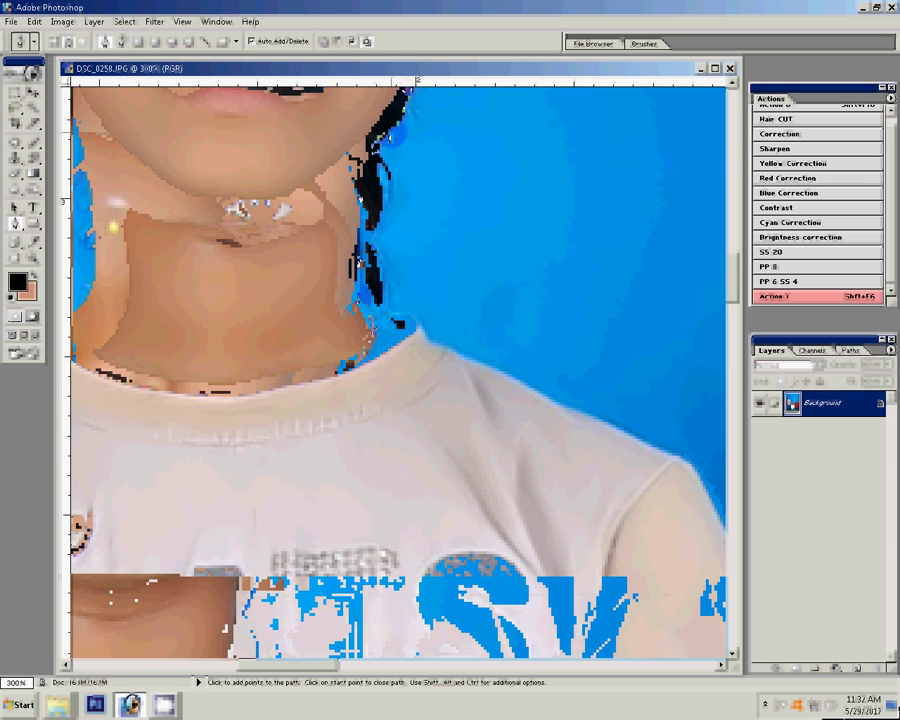
pyautogui.click(492, 388)
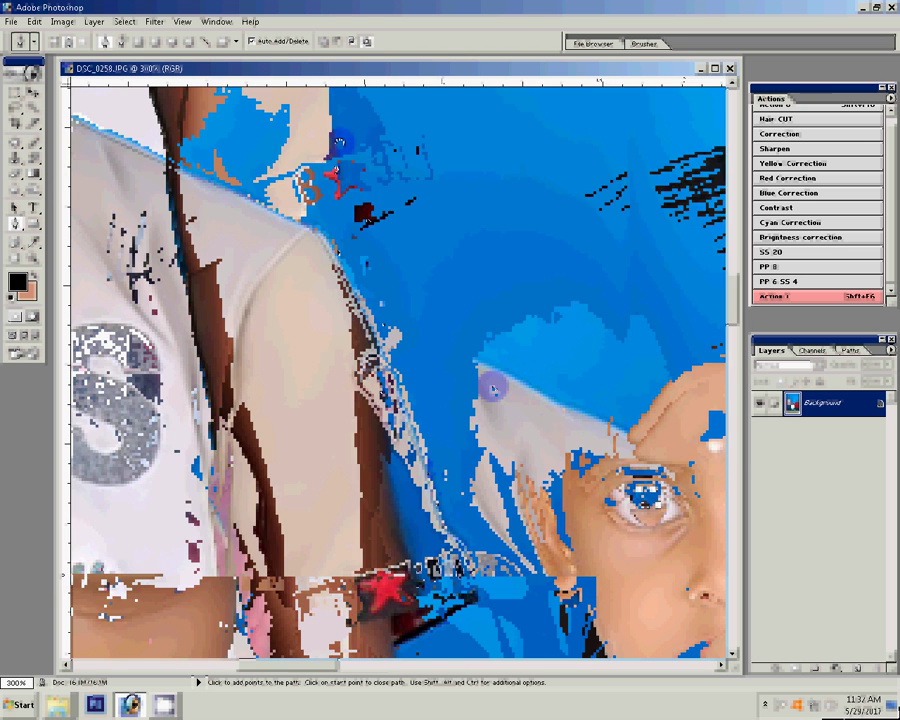
pyautogui.click(338, 195)
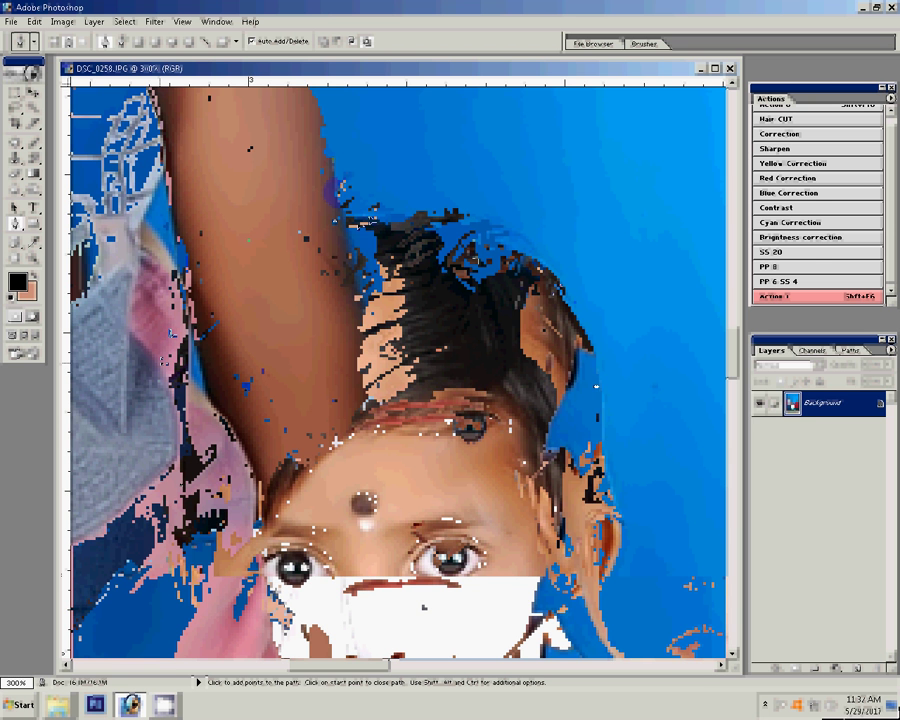
pyautogui.moveTo(620, 518); pyautogui.dragTo(386, 190)
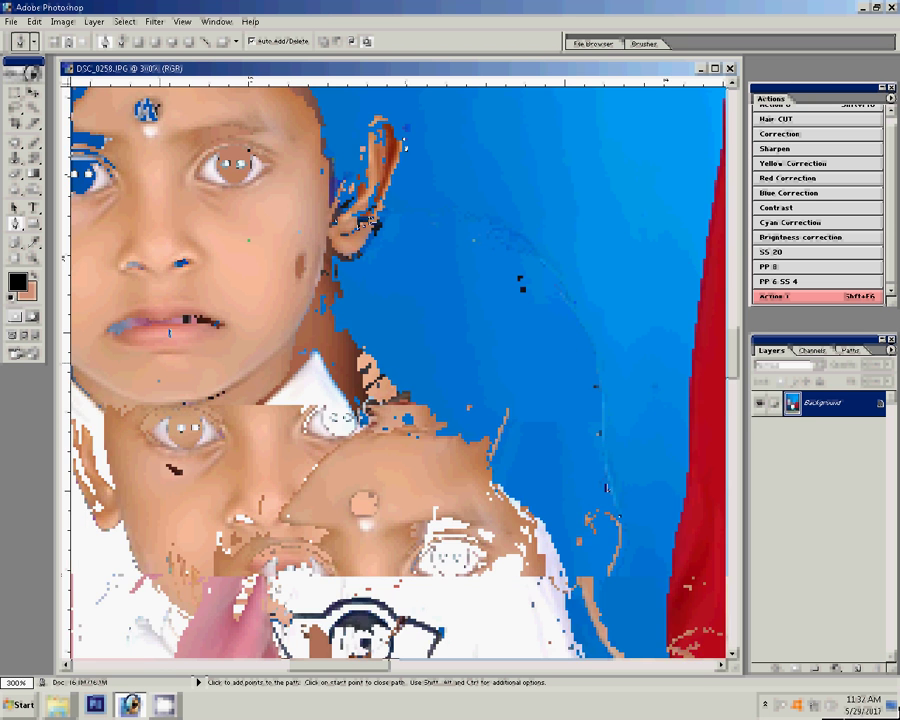
# Anchor the path at the little boy's ear and collar, curving along the white shirt's shoulder.
pyautogui.click(344, 250)
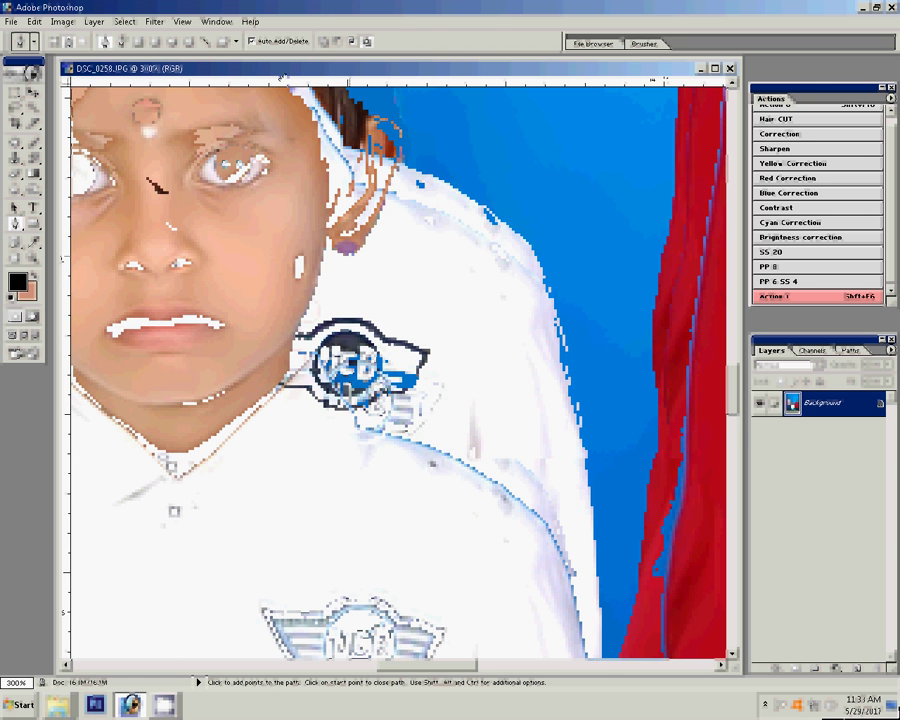
pyautogui.moveTo(294, 368); pyautogui.dragTo(262, 200)
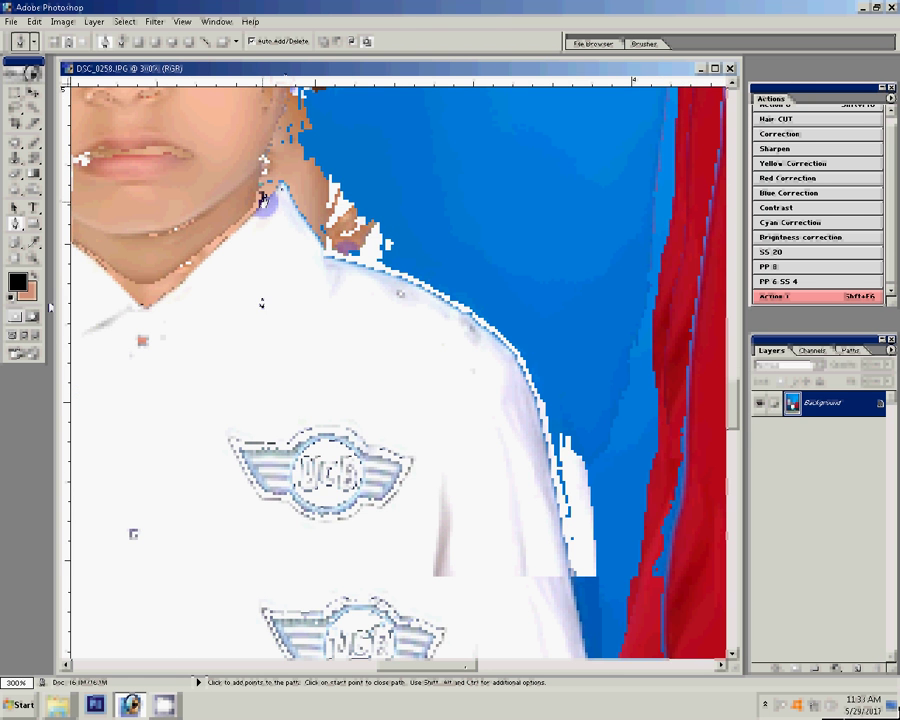
pyautogui.click(263, 198)
pyautogui.moveTo(517, 382); pyautogui.dragTo(368, 370)
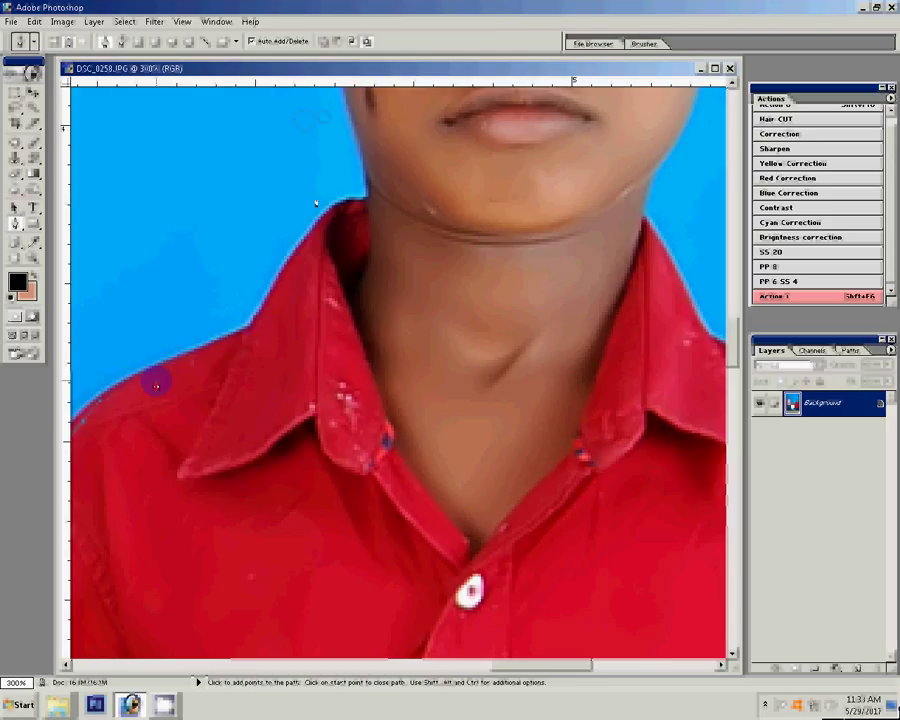
# Pan across the red-shirted boy, adding an anchor along his outline down to the sandals.
pyautogui.moveTo(315, 204); pyautogui.dragTo(386, 195)
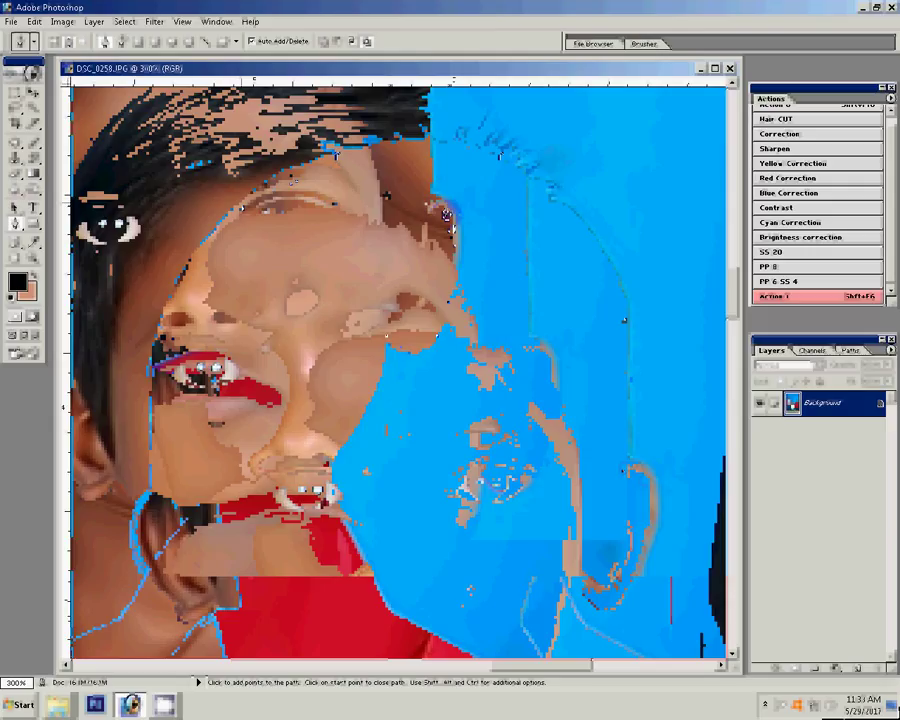
pyautogui.moveTo(446, 214); pyautogui.dragTo(434, 181)
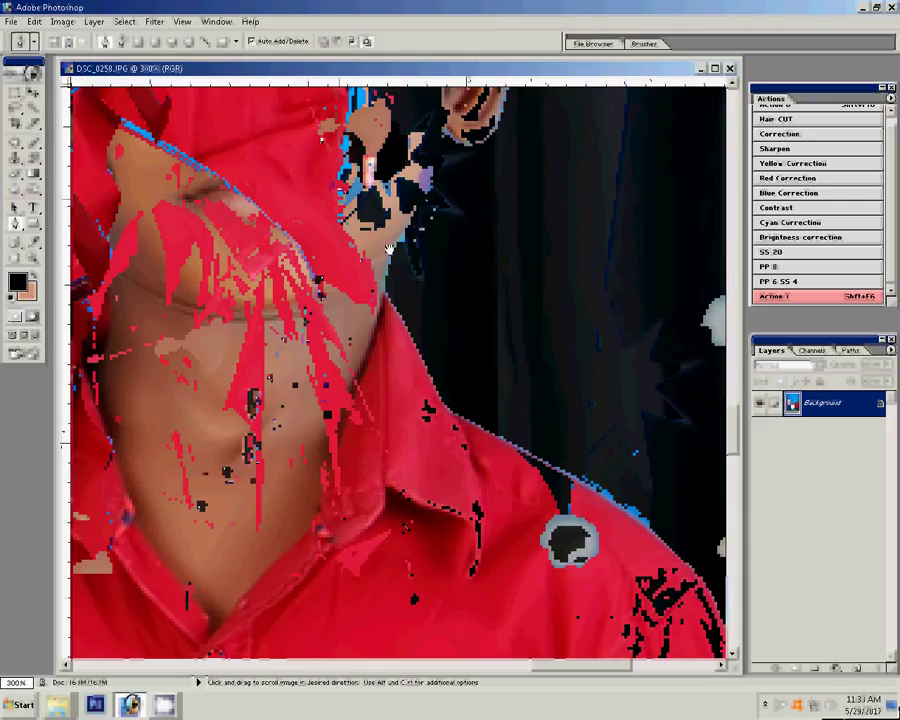
pyautogui.scroll(-5, 388, 248)
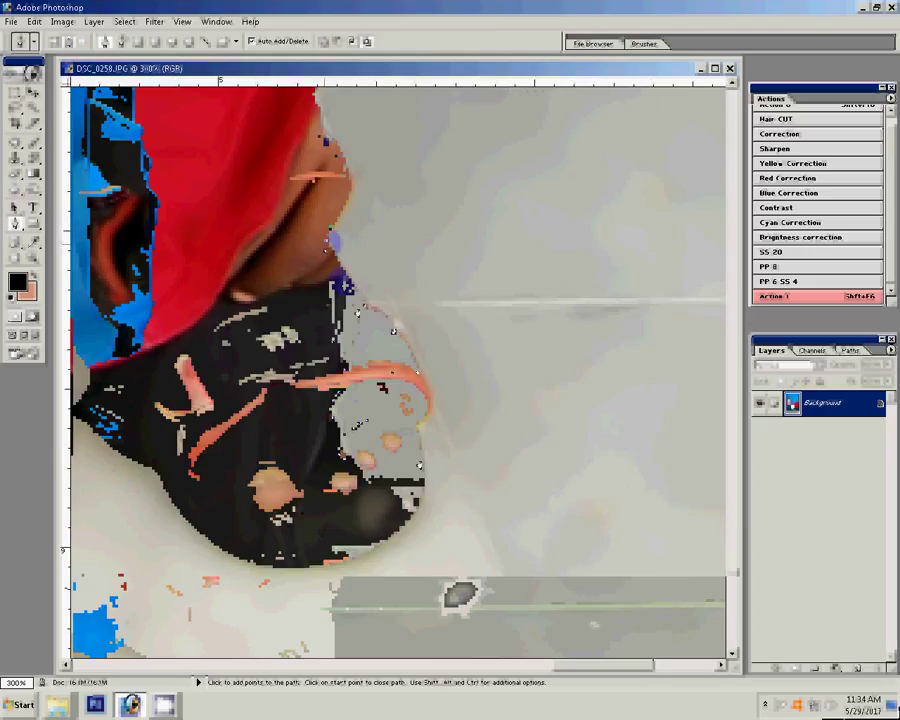
pyautogui.click(419, 465)
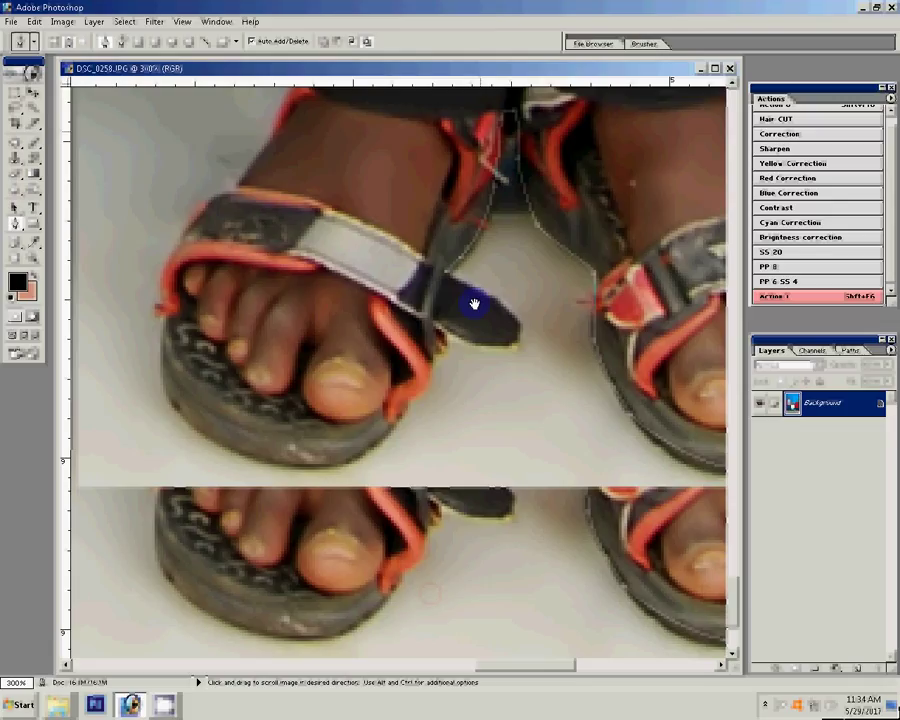
pyautogui.moveTo(474, 280); pyautogui.dragTo(474, 302)
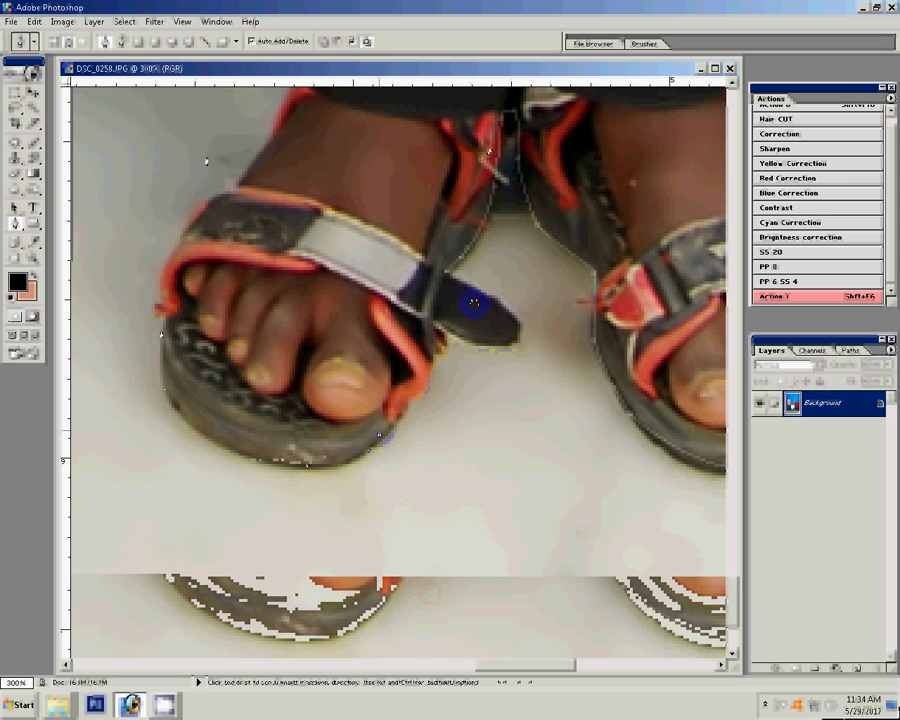
pyautogui.moveTo(213, 480); pyautogui.dragTo(505, 262)
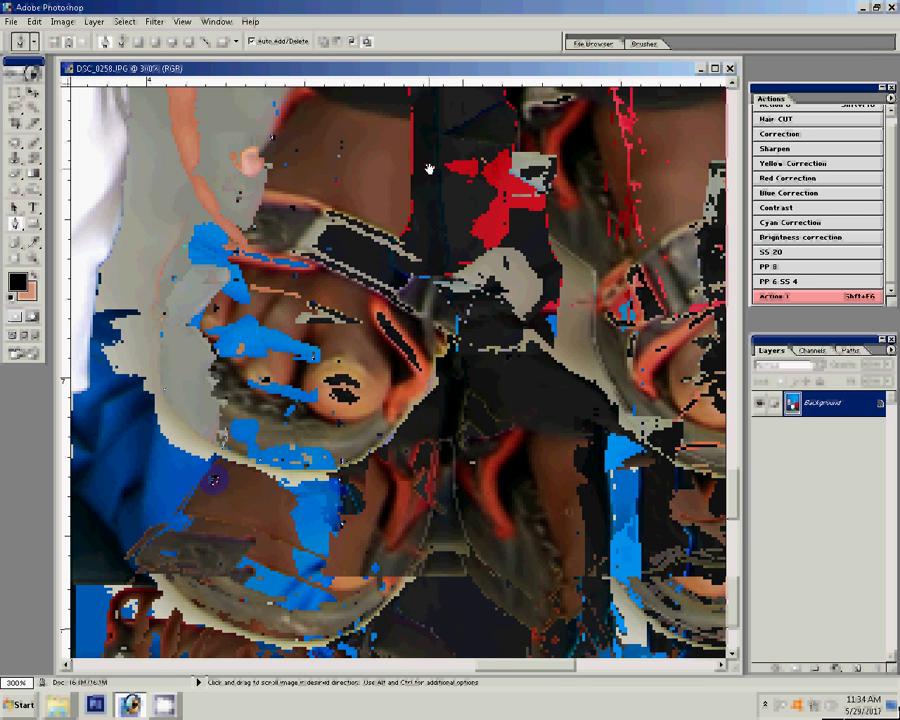
# Add anchors around the fingertips and up the edge of the hand between the boys.
pyautogui.moveTo(214, 480); pyautogui.dragTo(422, 320)
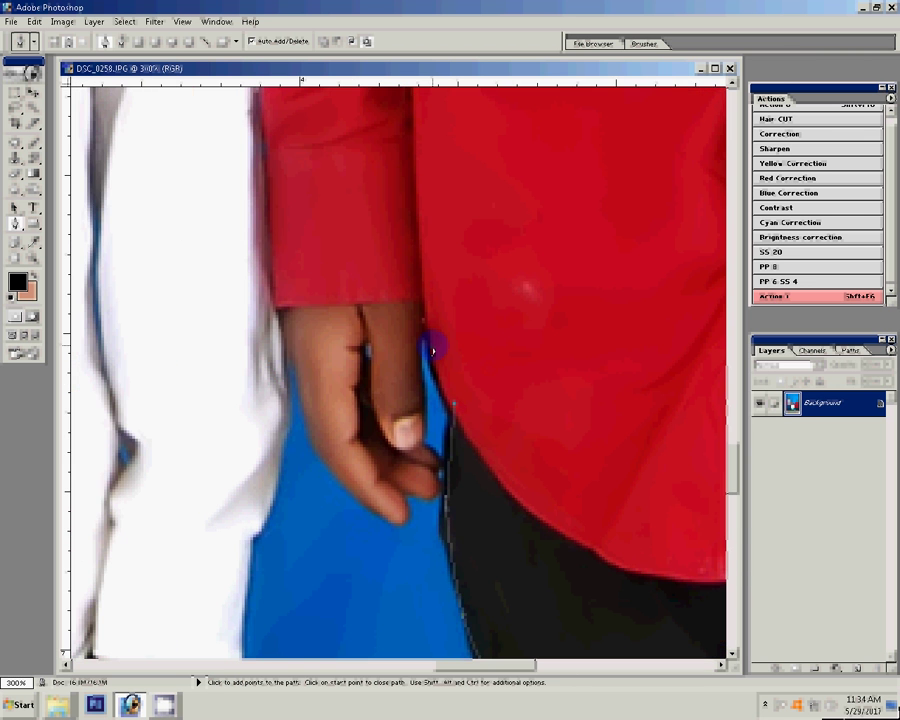
pyautogui.click(436, 456)
pyautogui.click(425, 500)
pyautogui.click(381, 521)
pyautogui.click(355, 500)
pyautogui.click(322, 460)
pyautogui.click(307, 421)
pyautogui.click(288, 398)
pyautogui.click(291, 362)
pyautogui.click(268, 524)
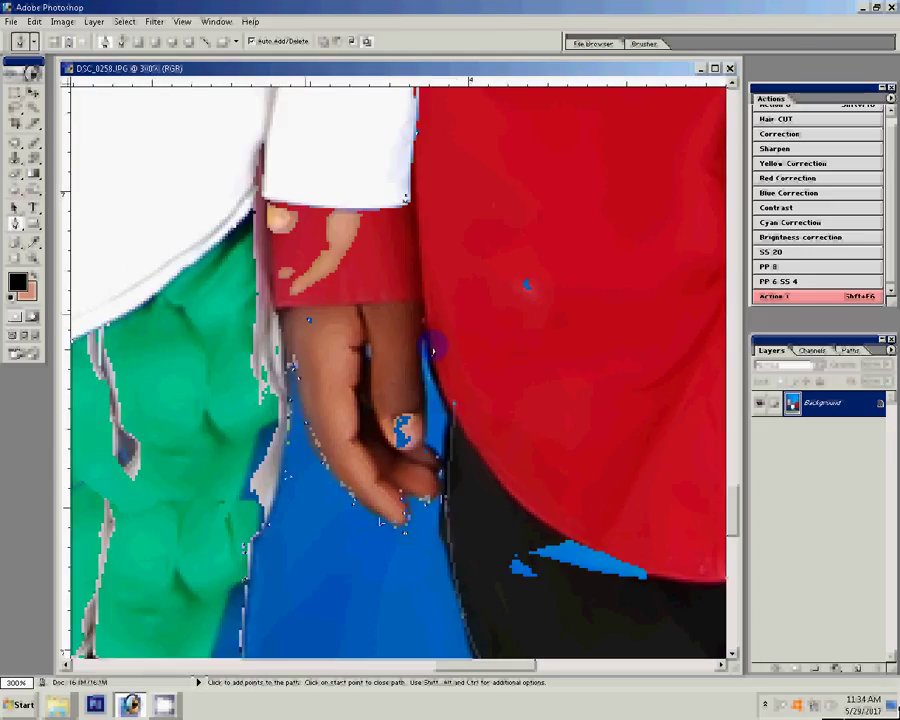
# Run the path along the red sleeve's lower edge toward the green trousers.
pyautogui.click(313, 297)
pyautogui.click(364, 277)
pyautogui.click(374, 262)
pyautogui.click(395, 235)
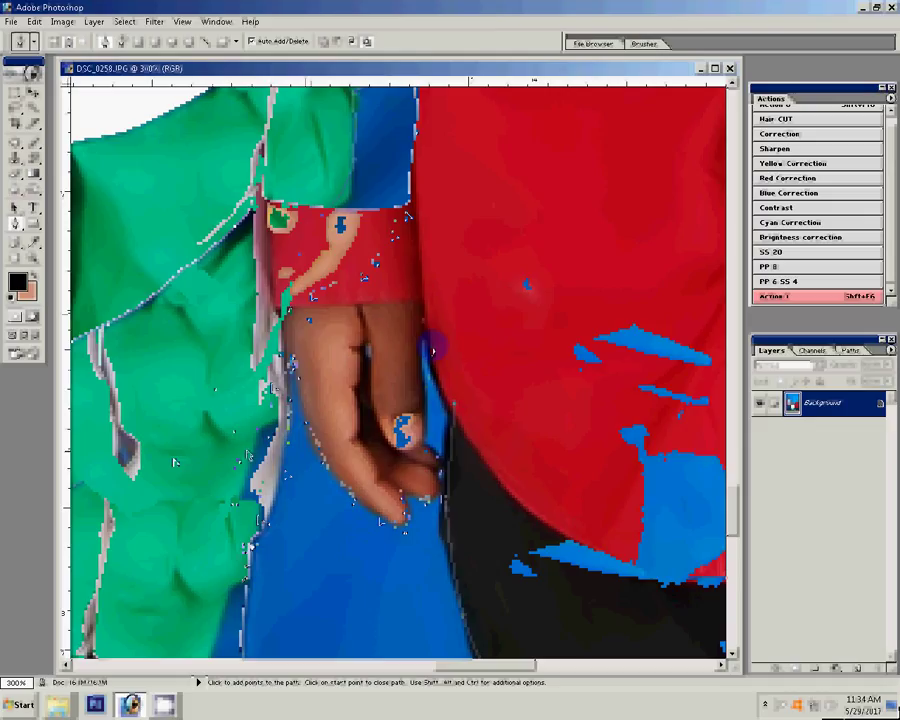
pyautogui.moveTo(256, 610); pyautogui.dragTo(403, 298)
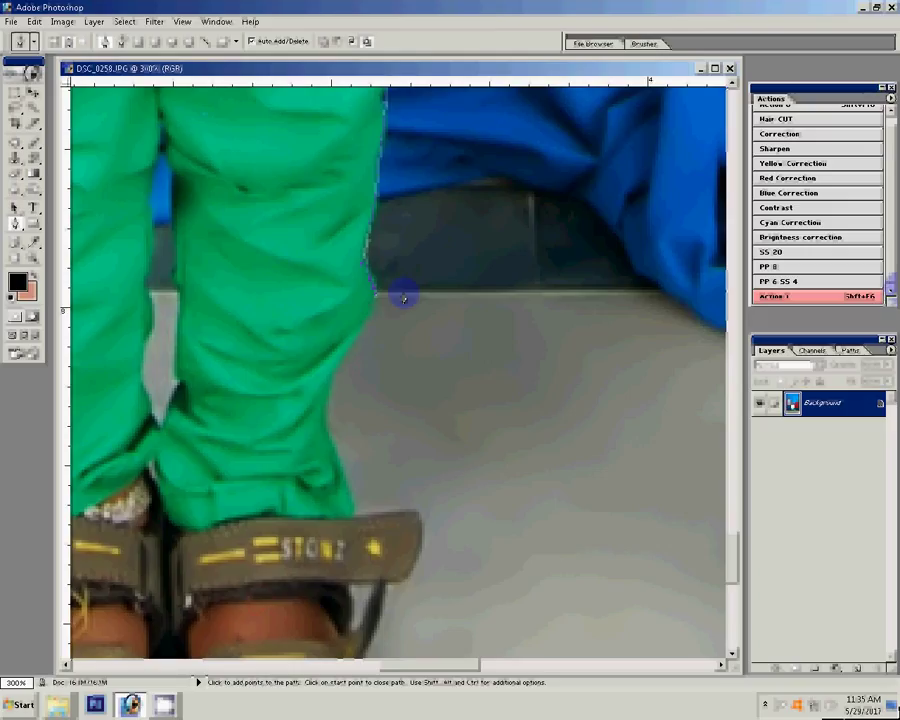
# Add anchors along the green trousers' edge and near the eldest child's feet.
pyautogui.click(330, 403)
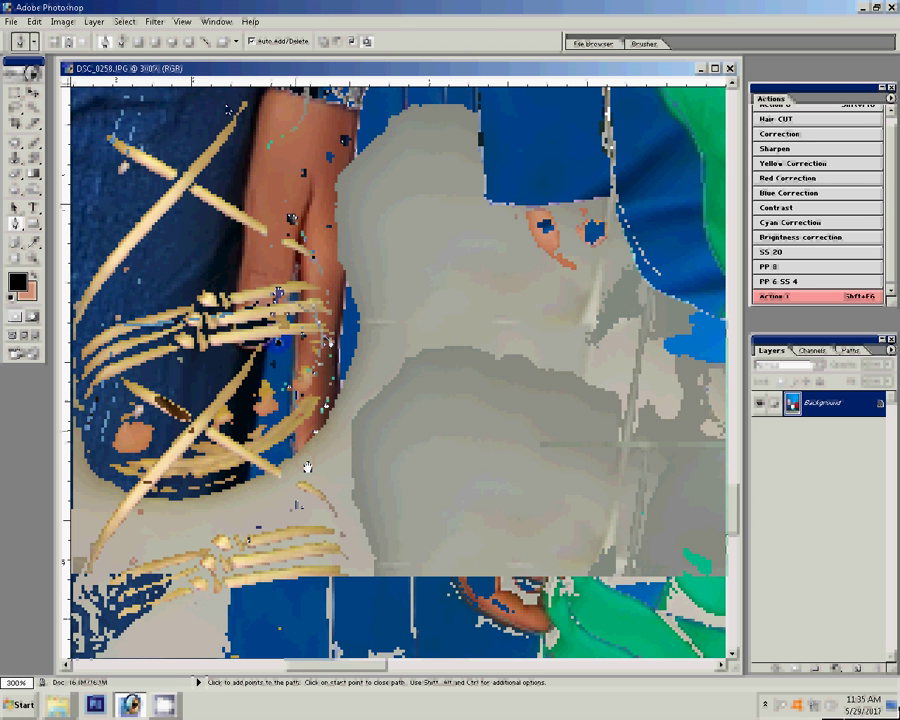
pyautogui.click(447, 419)
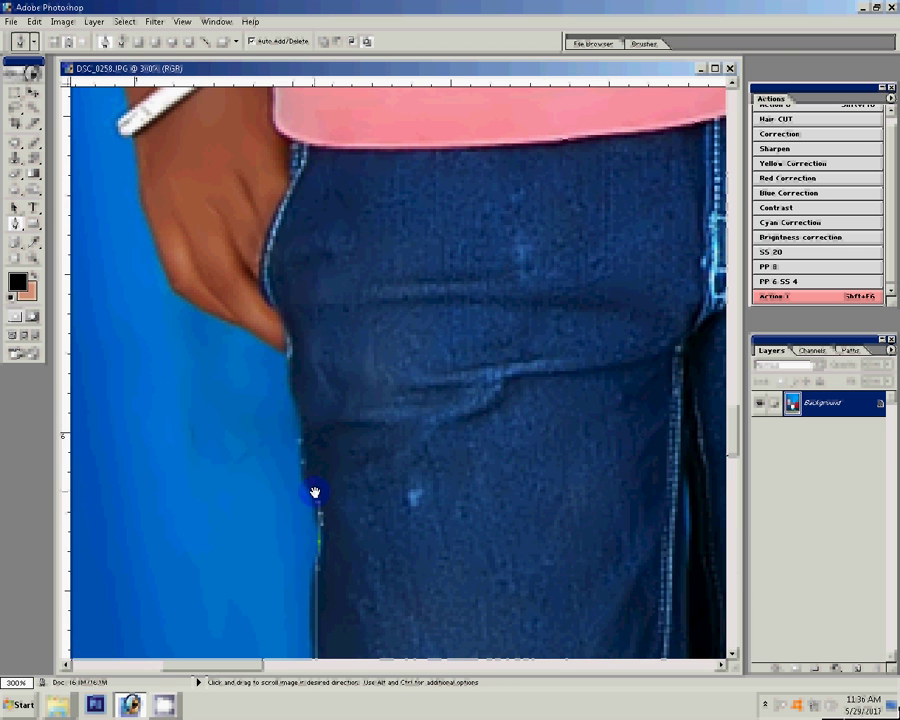
# Anchor the path on the jeans edge and scroll up toward the girl's neck to close it.
pyautogui.click(293, 385)
pyautogui.scroll(3, 313, 490)
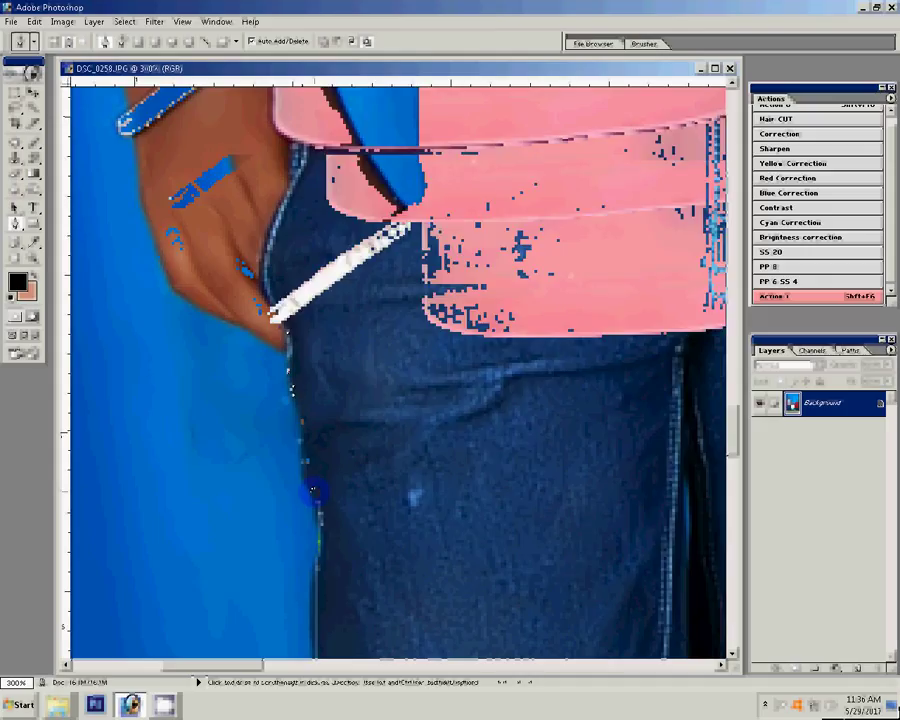
pyautogui.scroll(3, 300, 400)
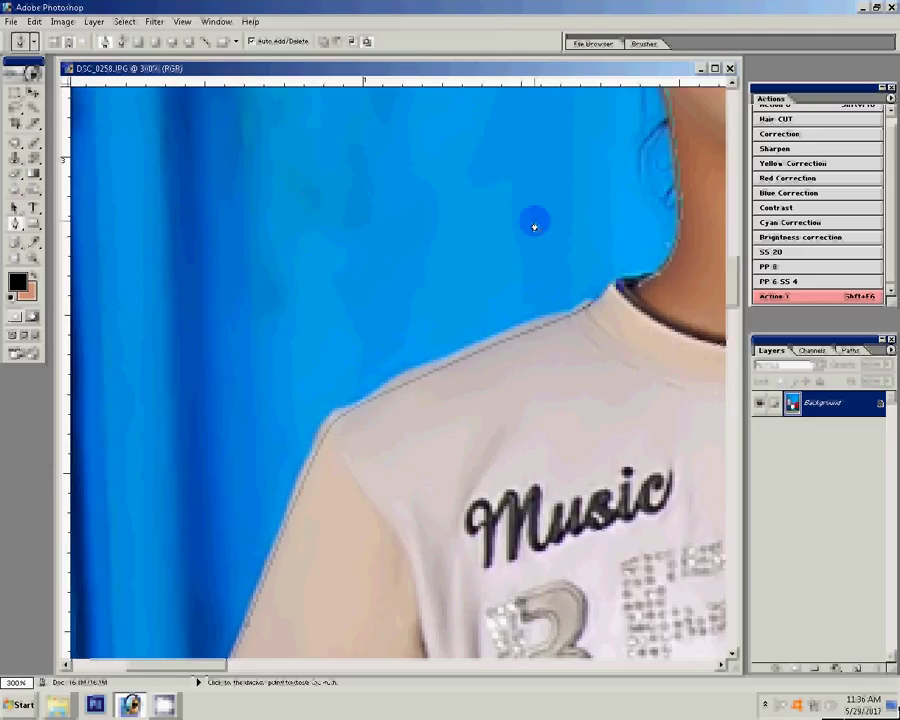
# Convert the path to a selection with Make Selection and copy it to a new layer (Ctrl+J).
pyautogui.rightClick(535, 227)
pyautogui.press('Down')
pyautogui.press('Down')
pyautogui.press('Down')
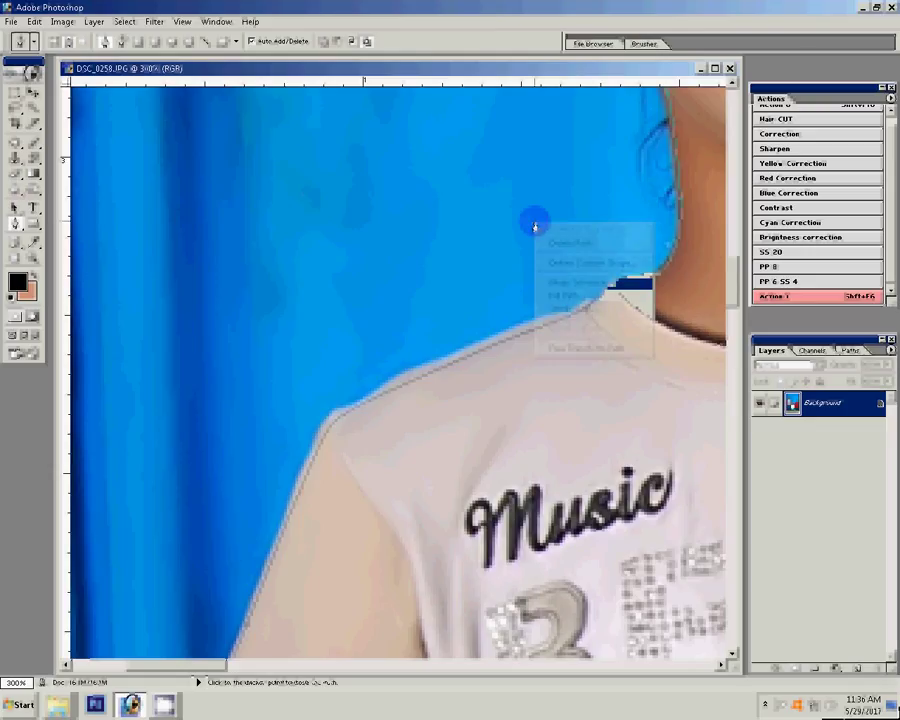
pyautogui.press('Return')
pyautogui.click(427, 206)
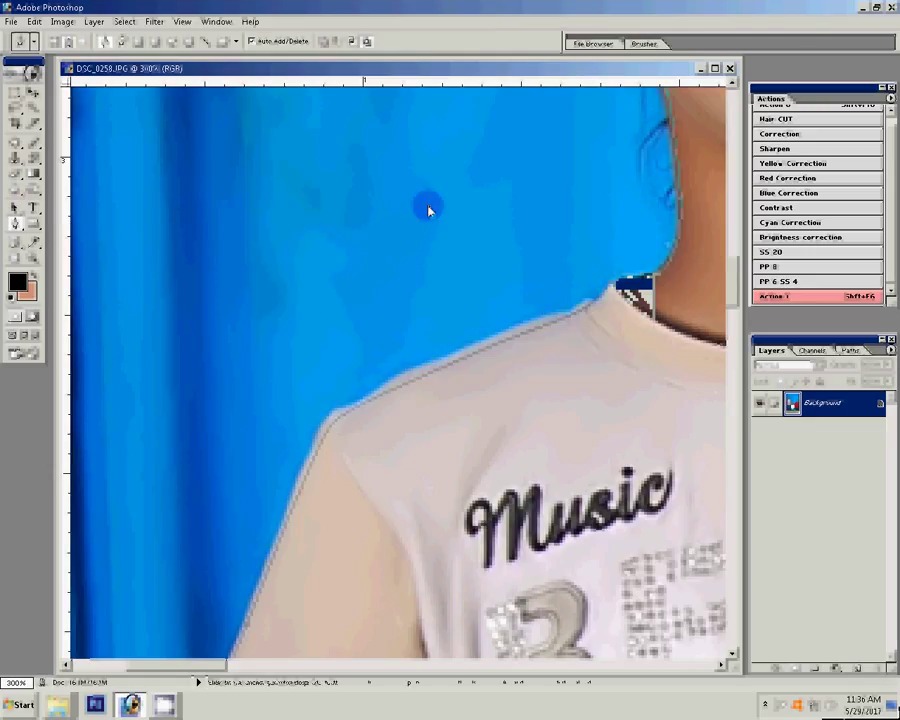
pyautogui.hotkey('ctrl', 'j')
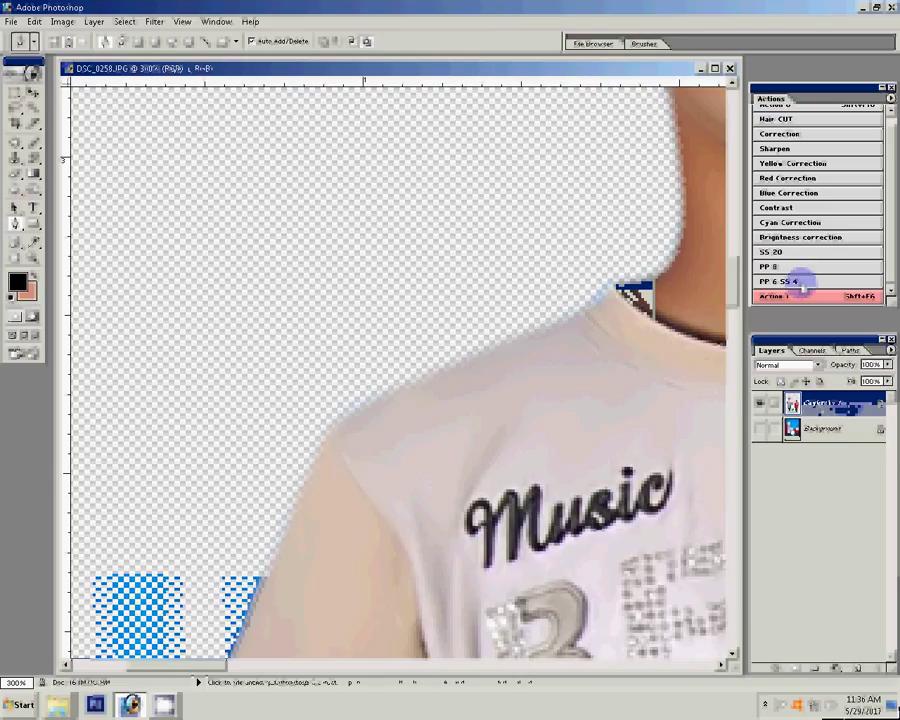
# Fit the image on screen, zoom into the legs and Magic-Wand-delete the blue strip on Layer 1.
pyautogui.press('z')
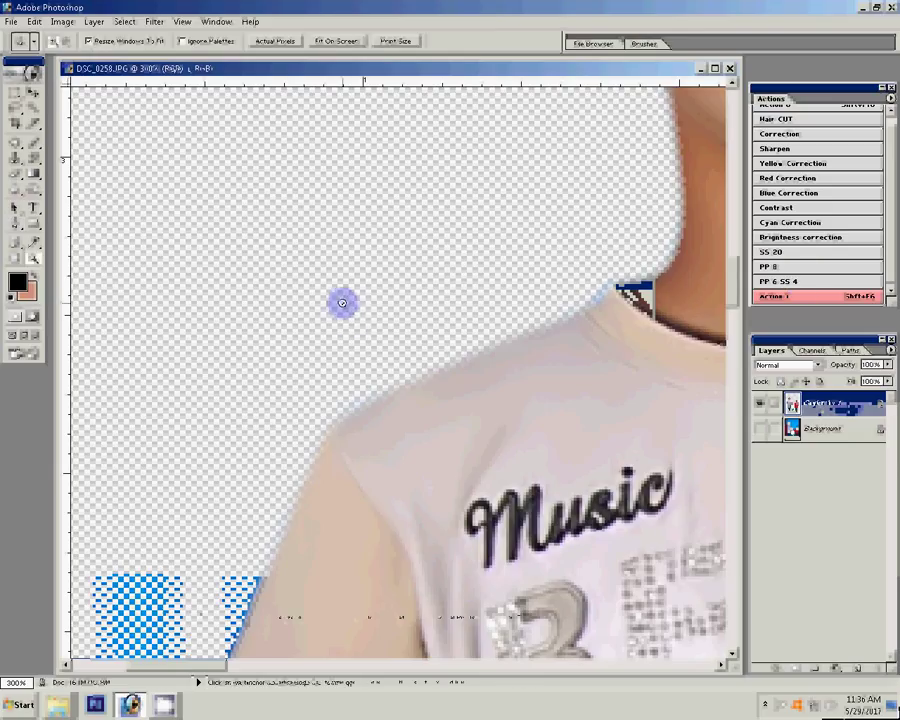
pyautogui.rightClick(350, 310)
pyautogui.click(375, 312)
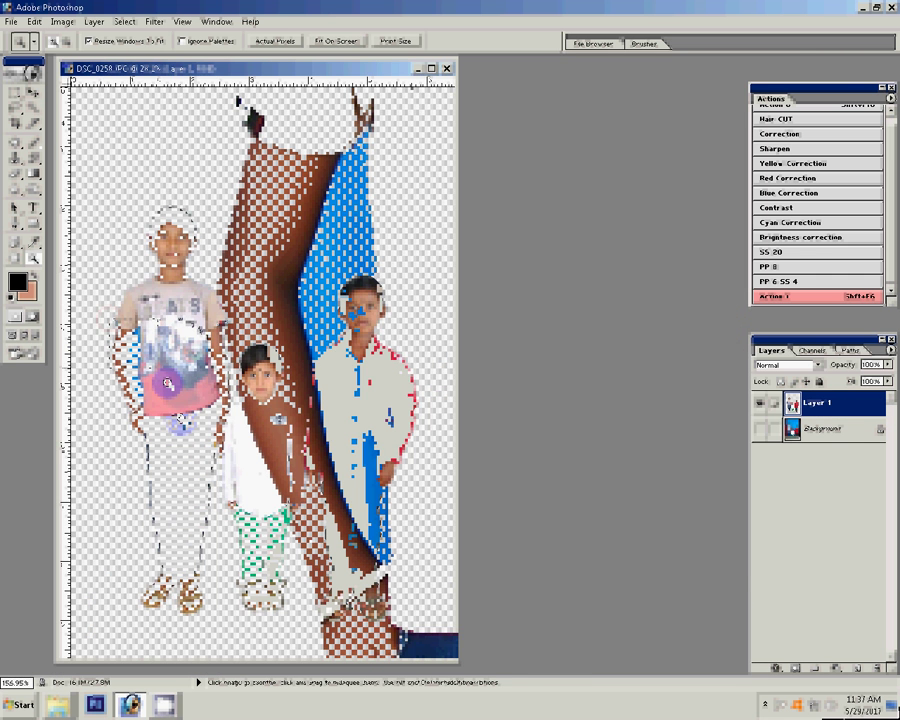
pyautogui.click(167, 383)
pyautogui.click(33, 108)
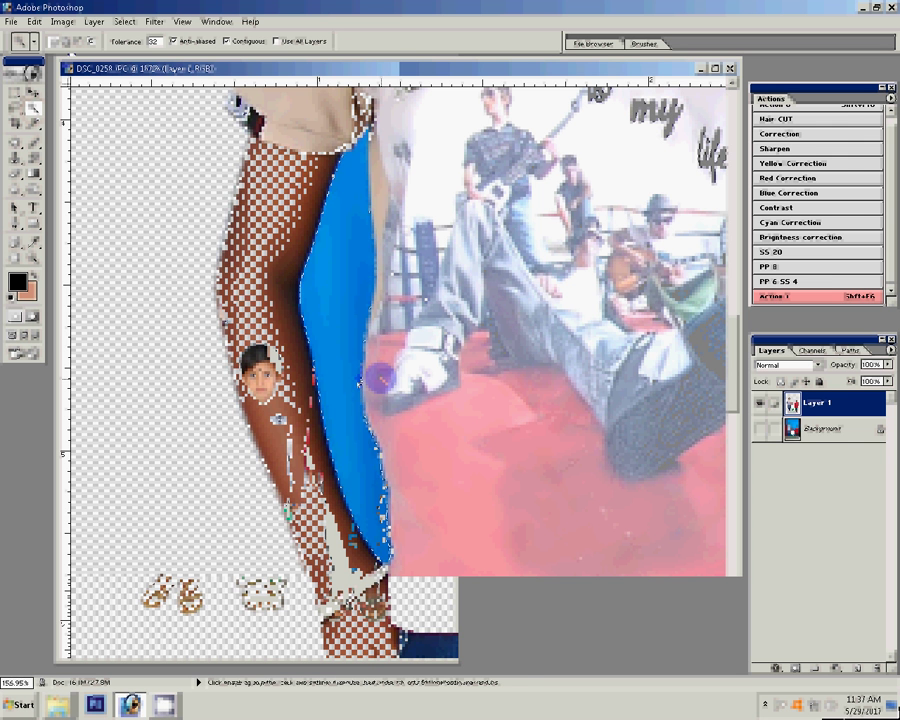
pyautogui.press('Delete')
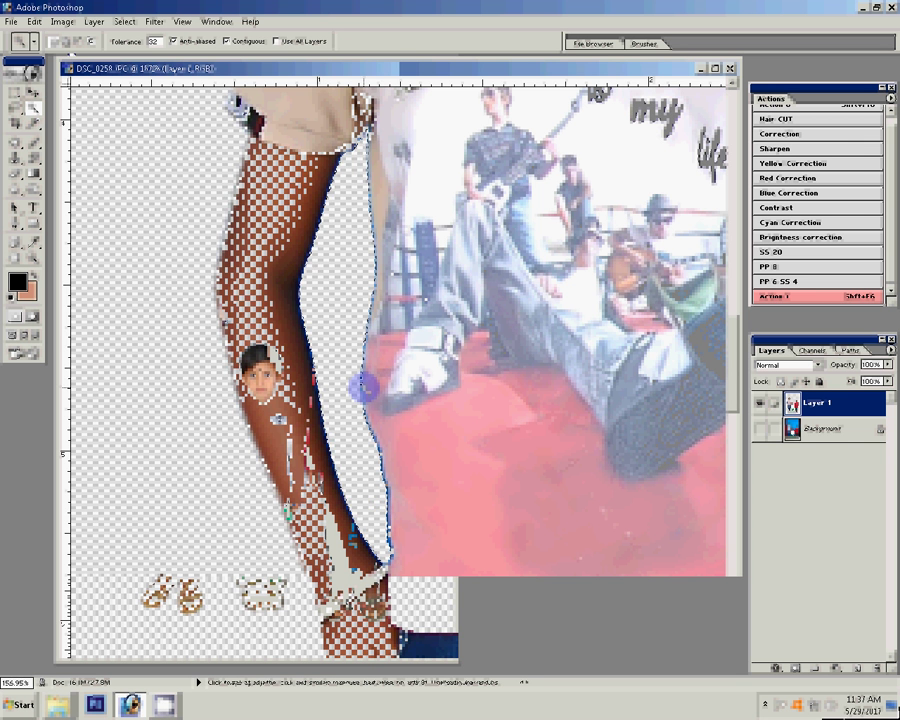
# Delete the selected background area and the dark gap between the children's legs.
pyautogui.scroll(-3, 363, 388)
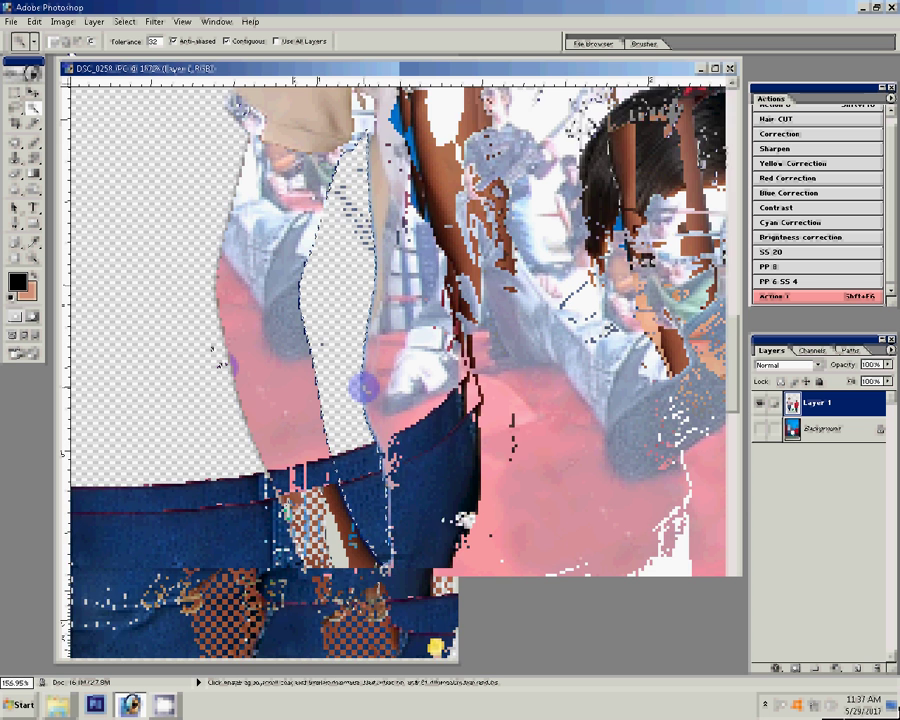
pyautogui.scroll(-3, 363, 388)
pyautogui.scroll(-3, 363, 383)
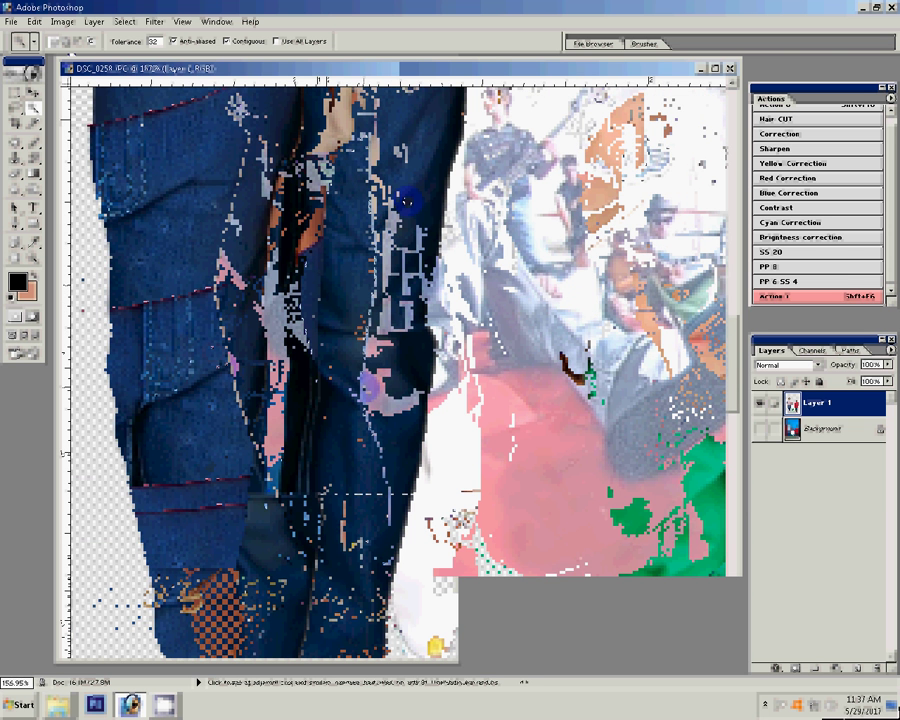
pyautogui.press('Delete')
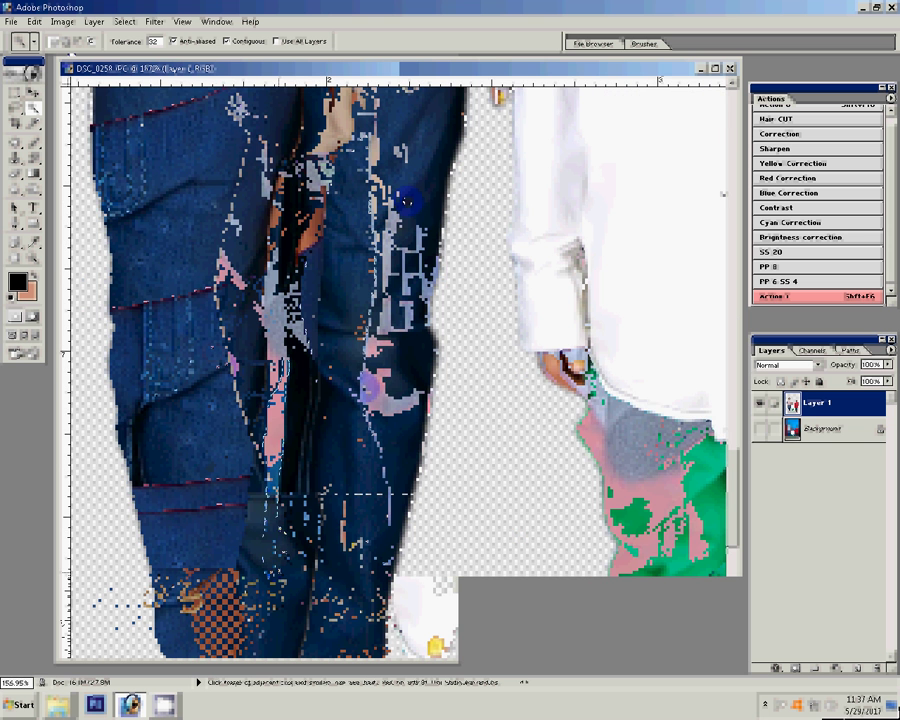
pyautogui.click(280, 545)
pyautogui.press('Delete')
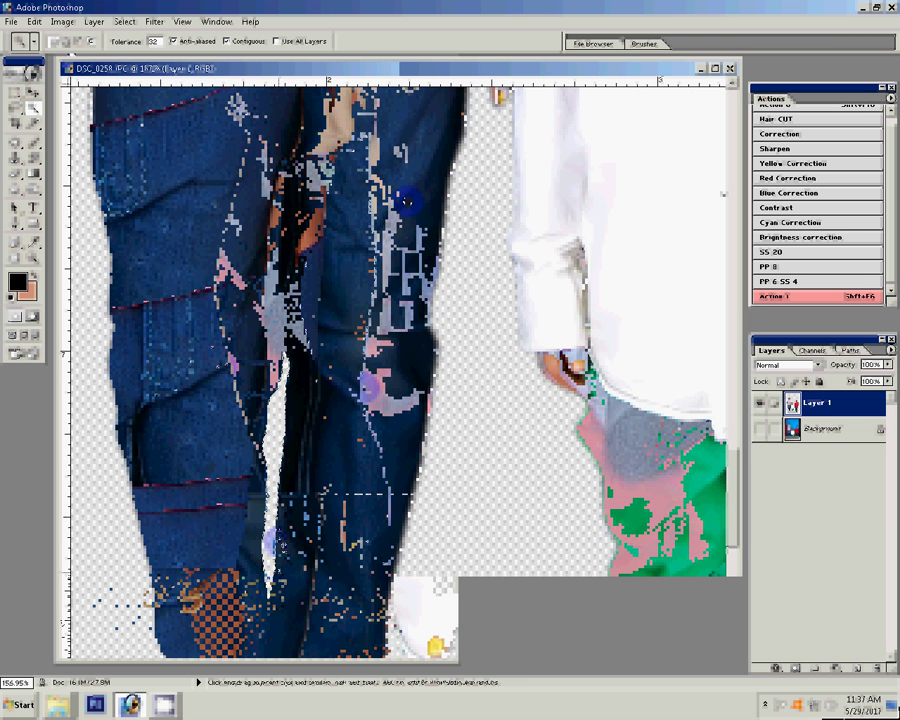
pyautogui.scroll(5, 343, 188)
pyautogui.scroll(3, 343, 188)
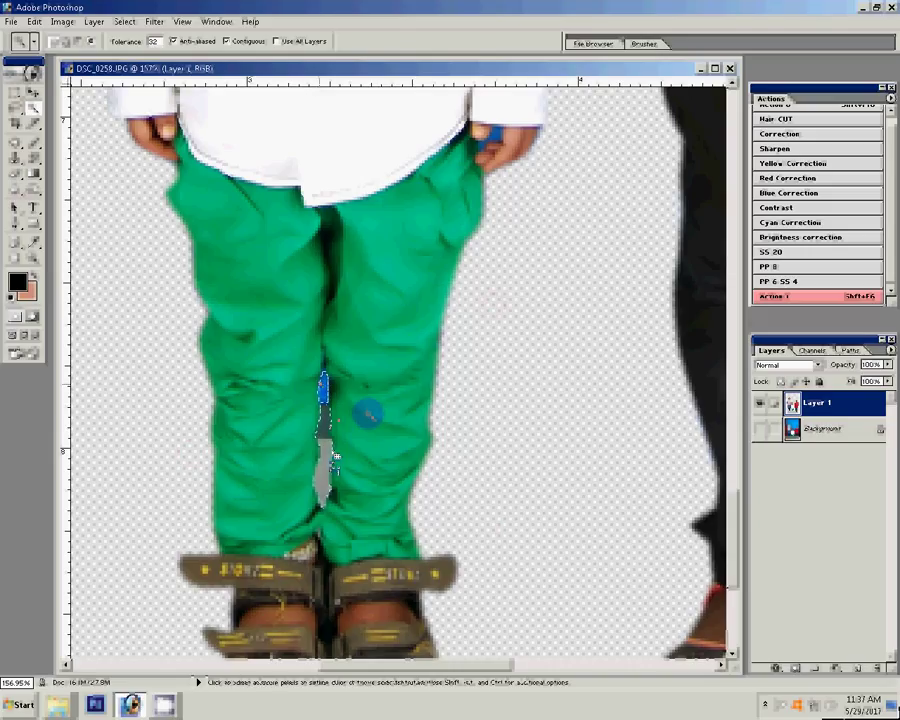
# Delete the grey patch, then adjust the Magic Wand selection and delete the blue areas between the legs.
pyautogui.press('Delete')
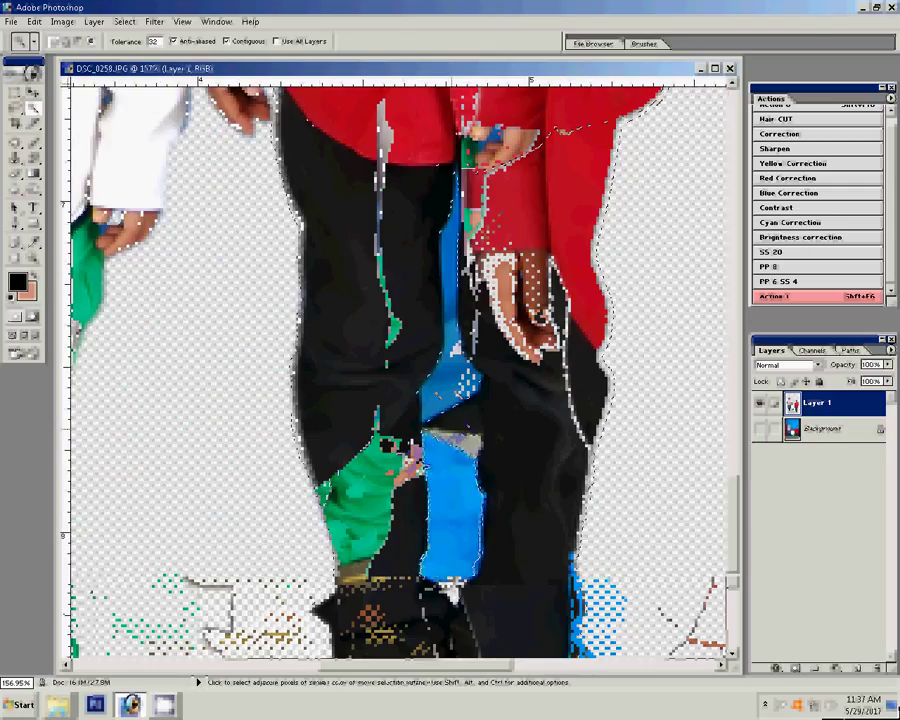
pyautogui.keyDown('alt'); pyautogui.click(441, 404); pyautogui.keyUp('alt')
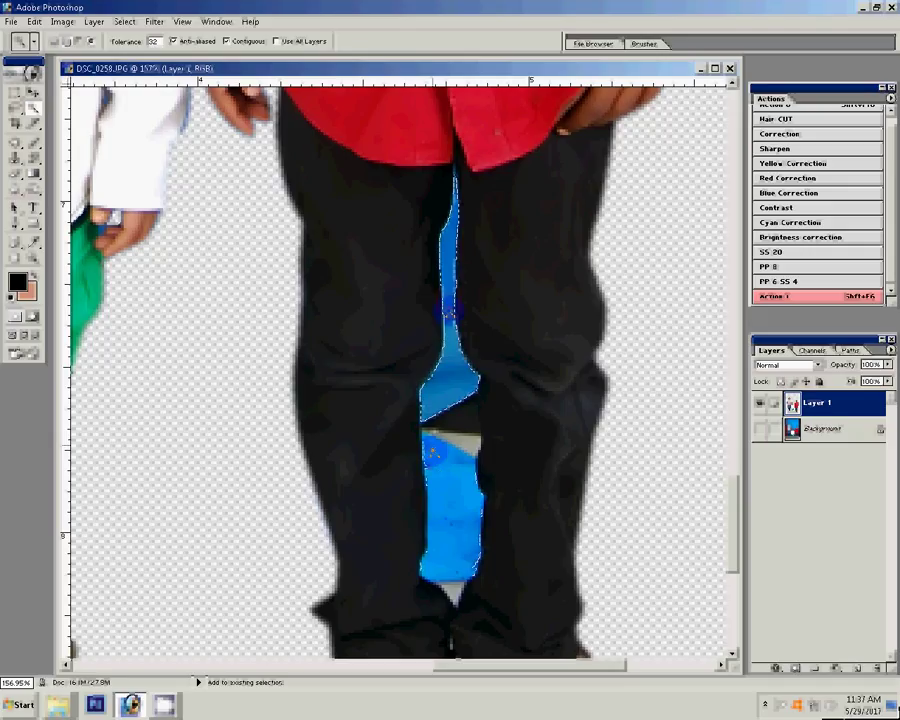
pyautogui.click(433, 452)
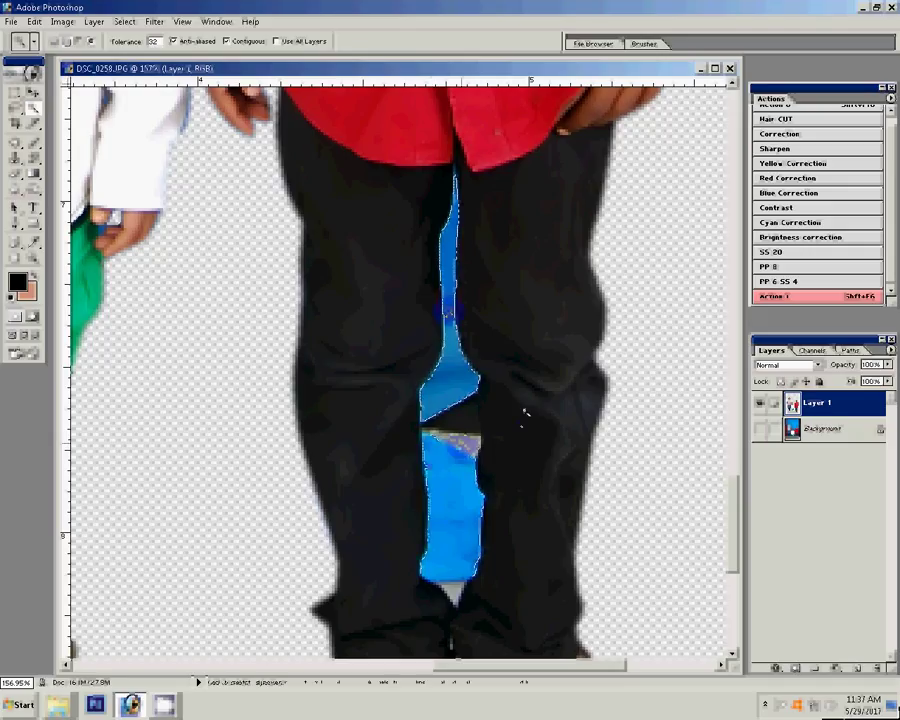
pyautogui.press('Delete')
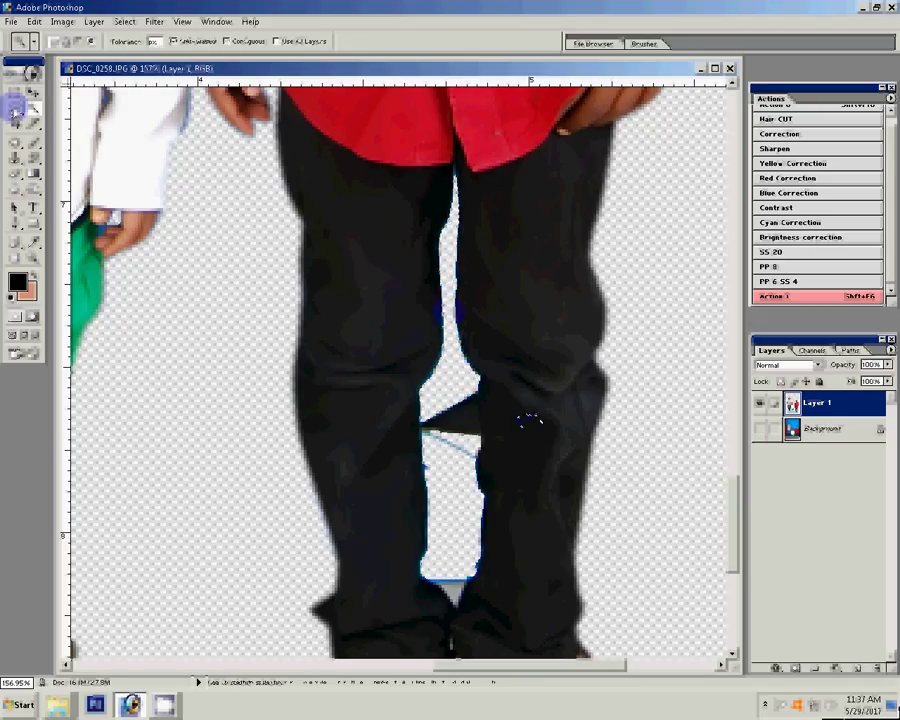
# Lasso the dark wedge between the black trouser legs.
pyautogui.click(14, 106)
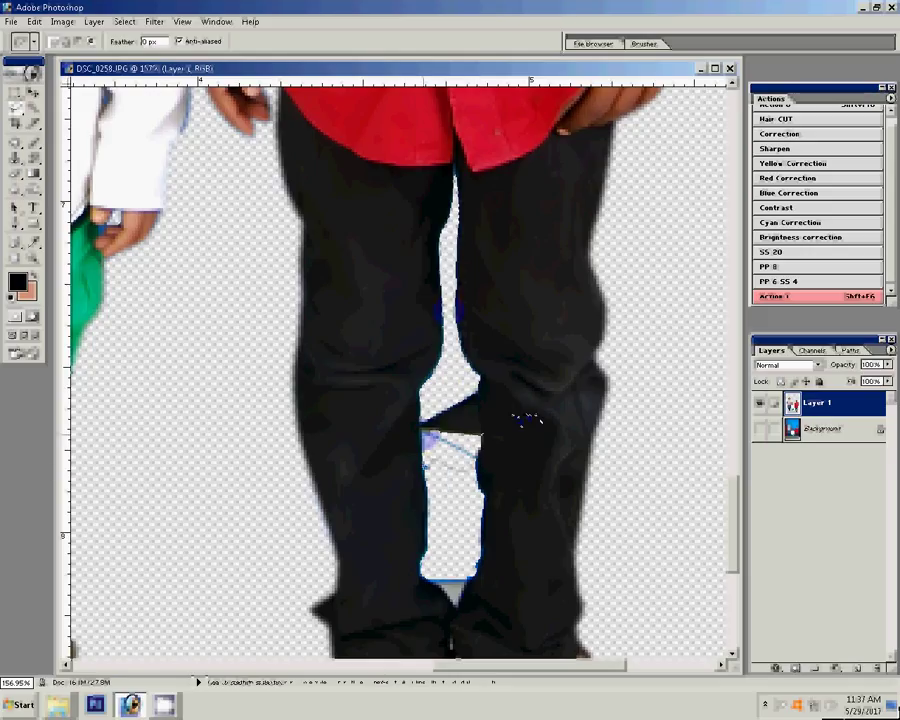
pyautogui.click(467, 408)
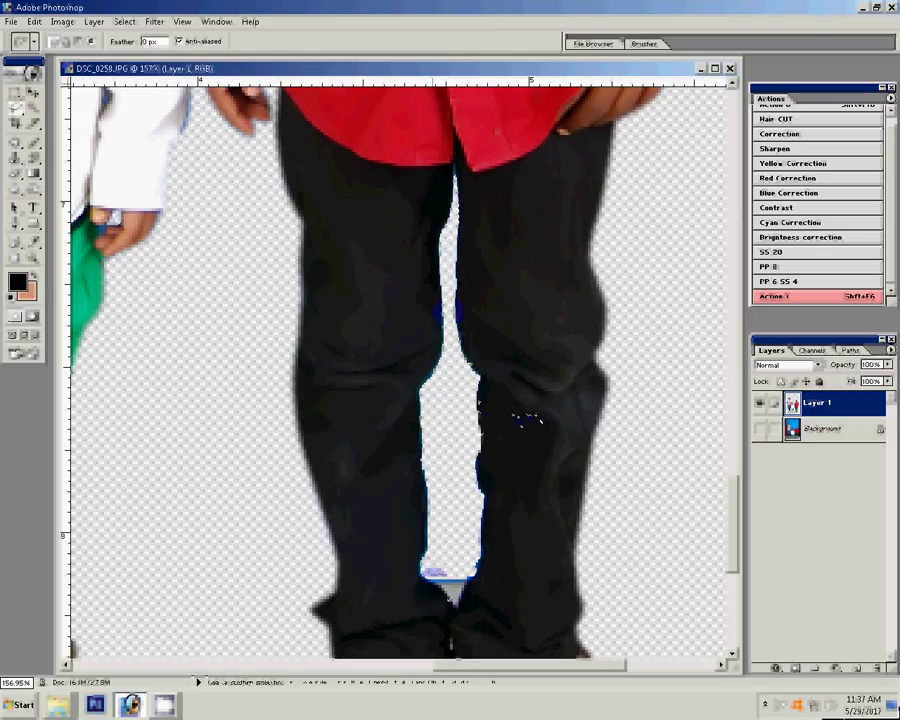
pyautogui.click(448, 555)
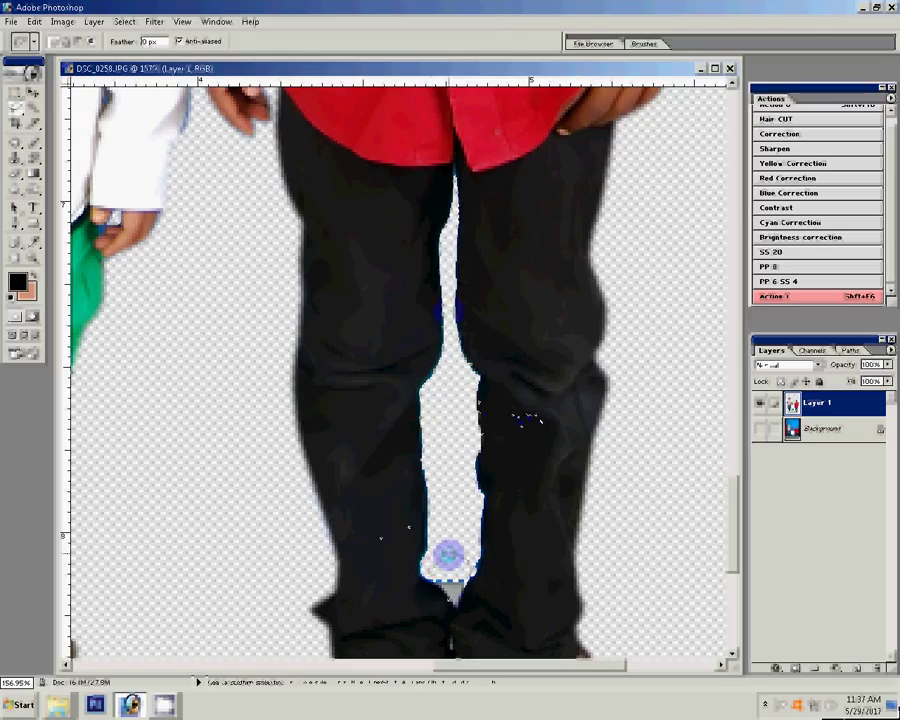
pyautogui.click(409, 530)
# Zoom in on the boy in the dark outfit and delete the blue region and leftover blob.
pyautogui.hotkey('ctrl', 'space')
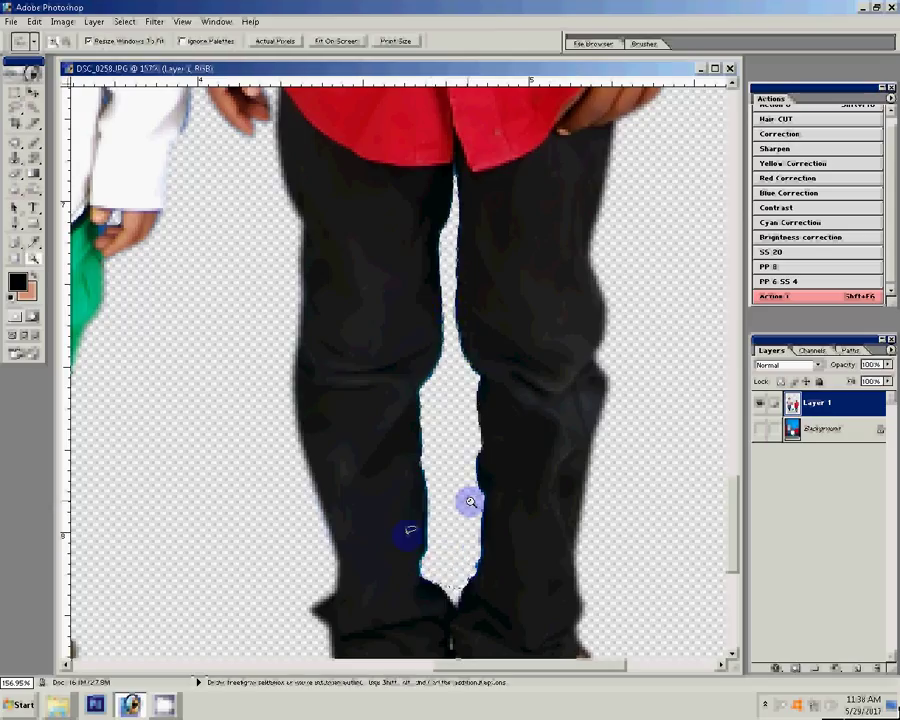
pyautogui.rightClick(470, 502)
pyautogui.click(472, 493)
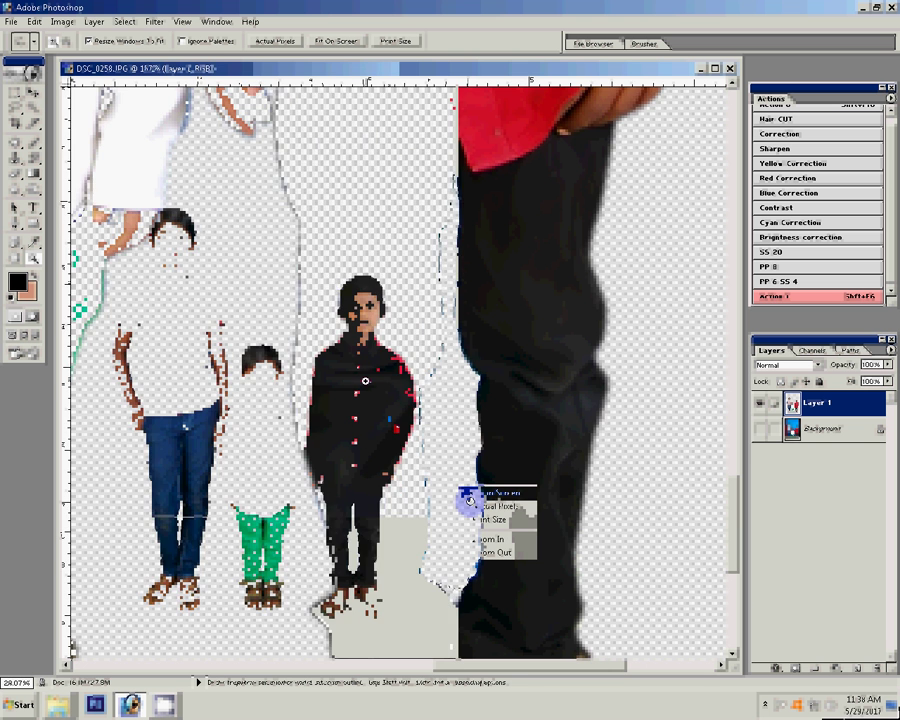
pyautogui.click(418, 447)
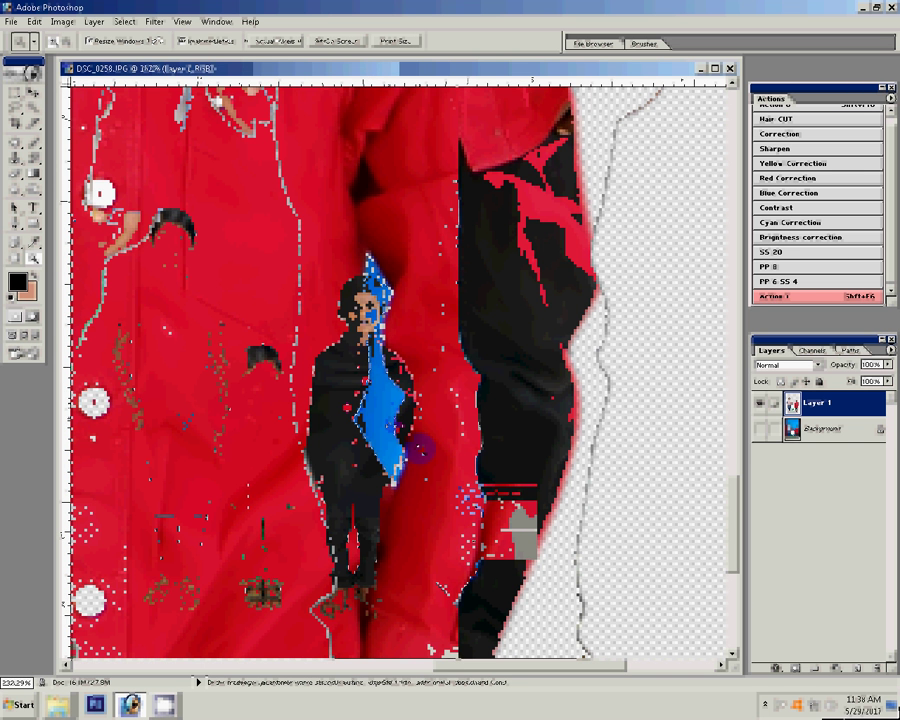
pyautogui.press('Delete')
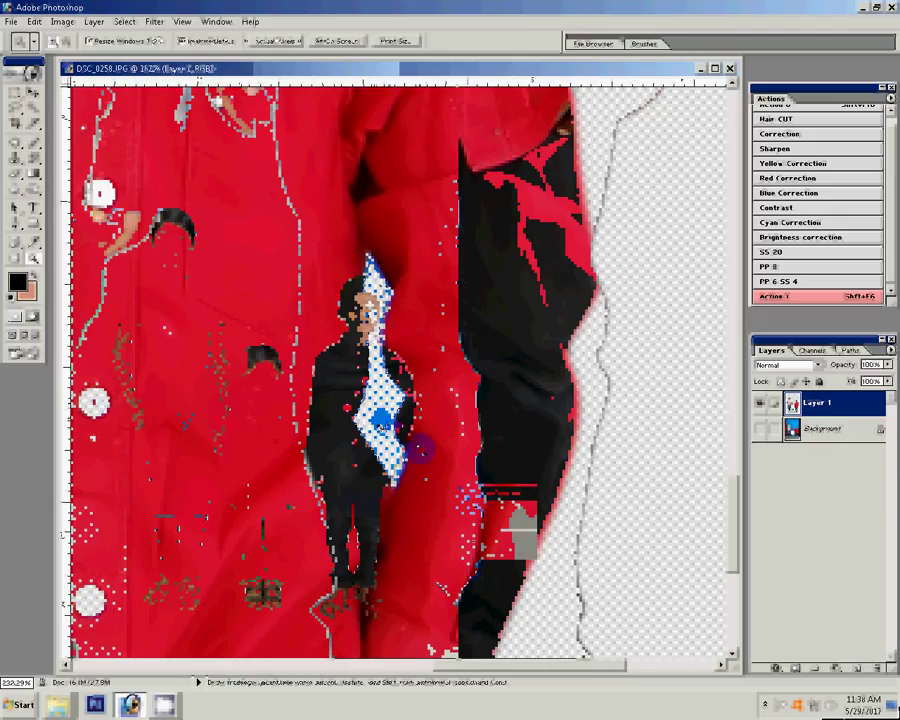
pyautogui.press('Delete')
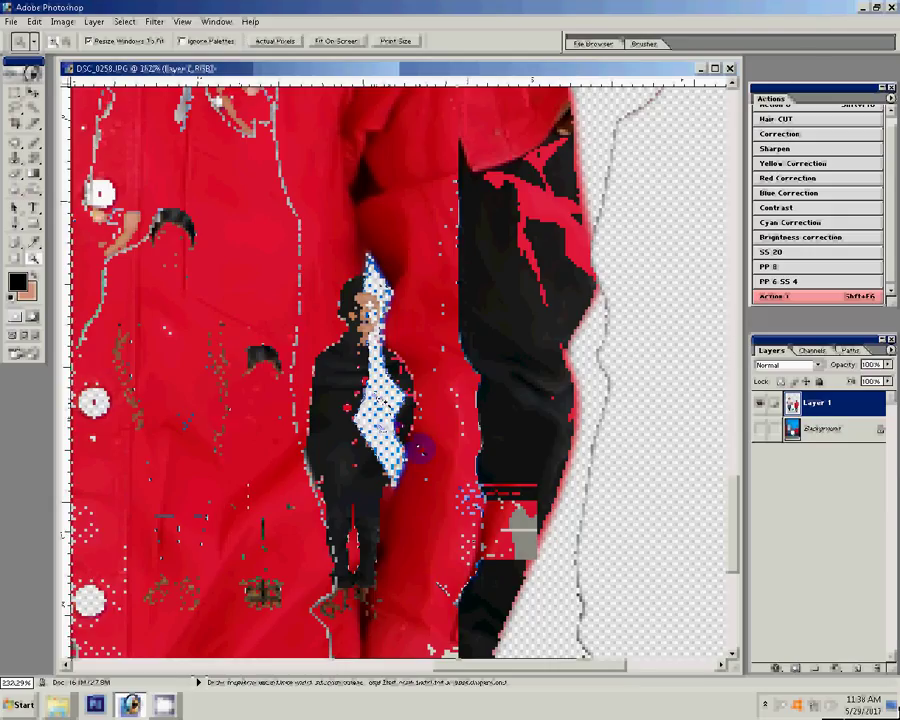
# Zoom back out to see all three children and bring up the Open dialog.
pyautogui.rightClick(395, 410)
pyautogui.click(420, 428)
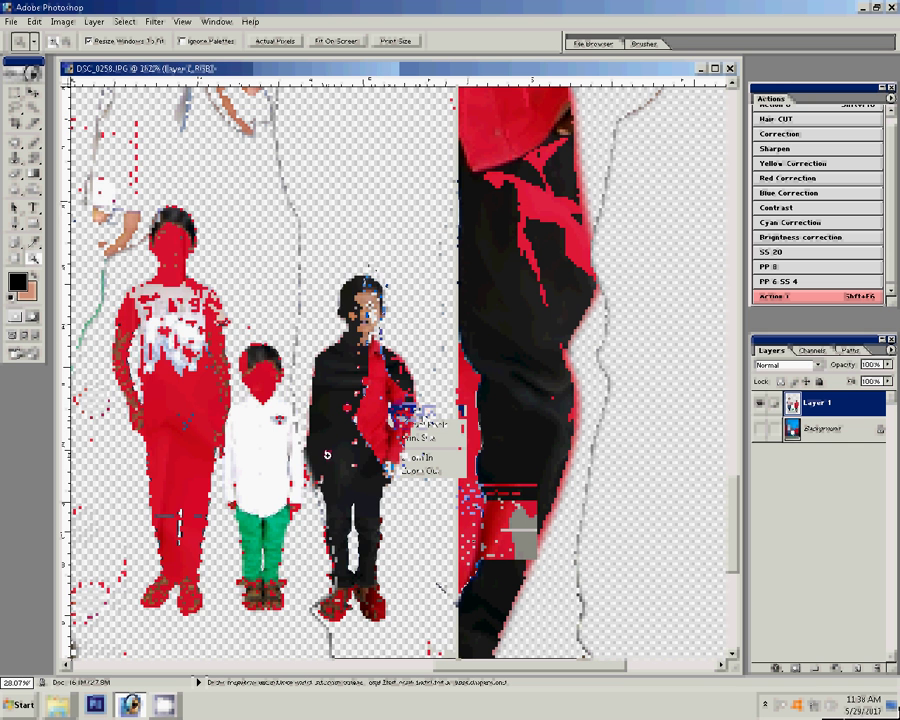
pyautogui.keyDown('alt'); pyautogui.click(327, 453); pyautogui.keyUp('alt')
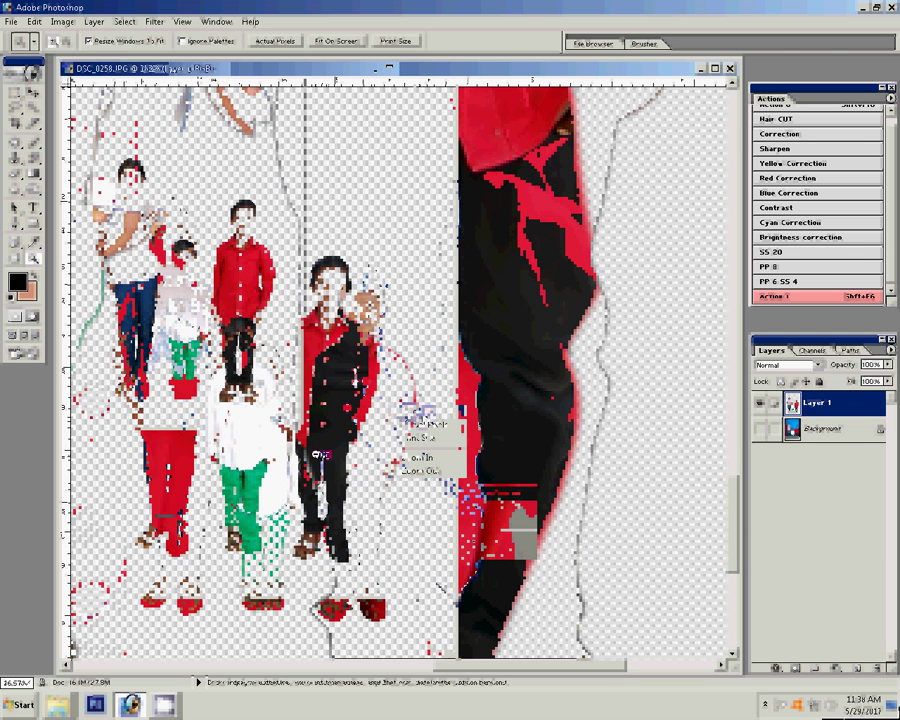
pyautogui.hotkey('ctrl', 'o')
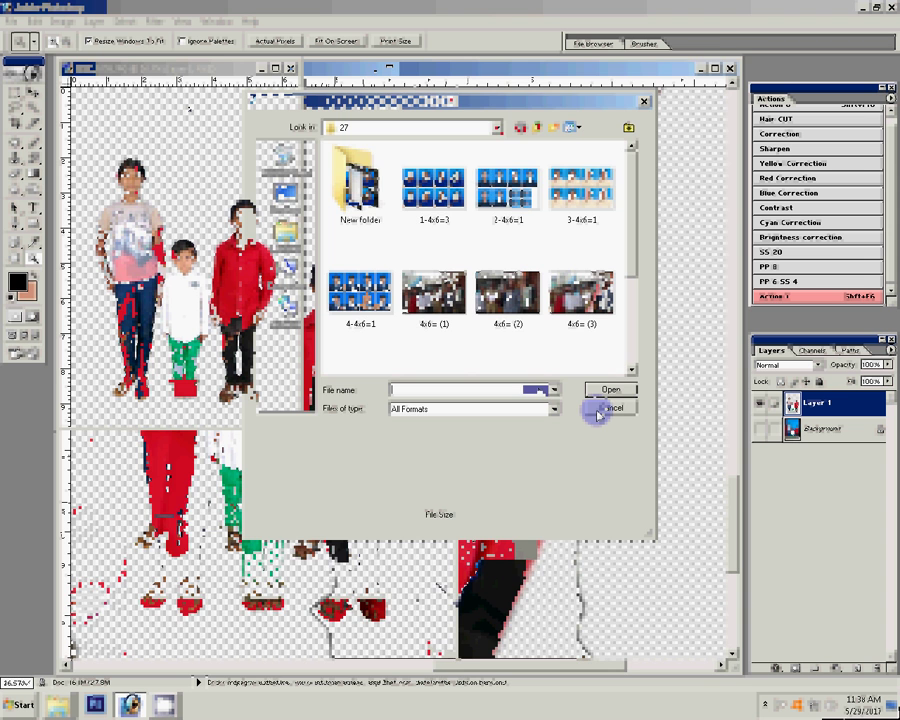
# Reopen the Open dialog from the File menu and go to LOCAL DISK (D:).
pyautogui.click(597, 409)
pyautogui.click(13, 21)
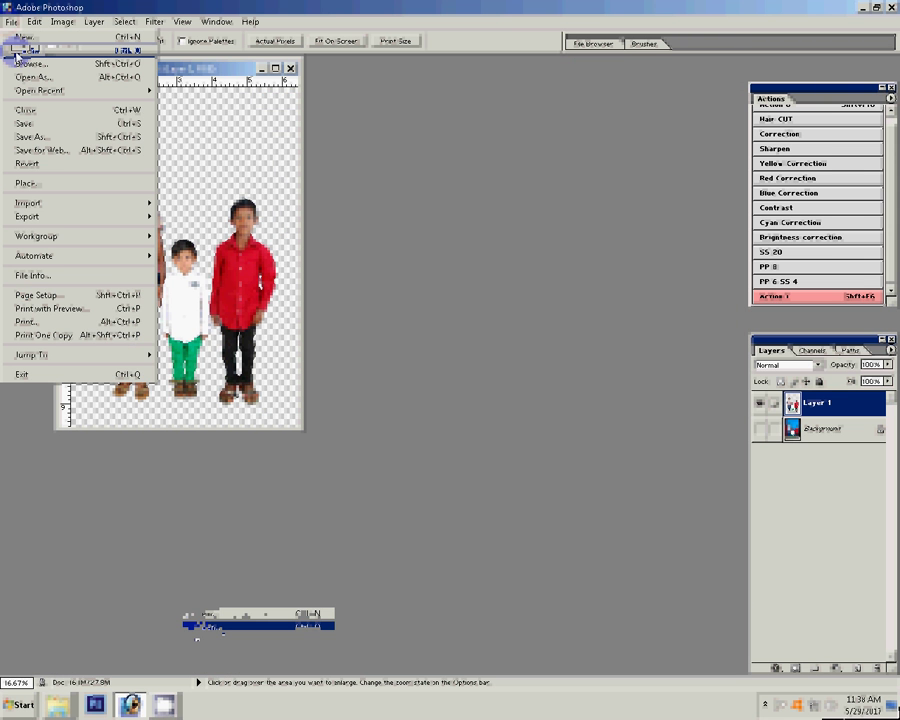
pyautogui.click(18, 50)
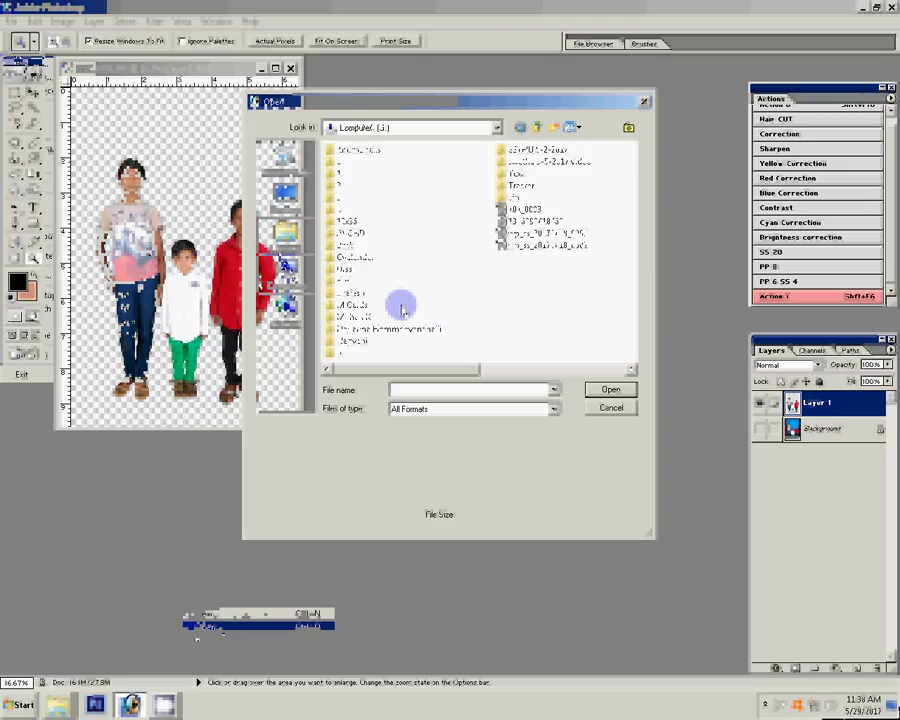
pyautogui.press('Down')
pyautogui.press('Down')
pyautogui.press('Down')
pyautogui.press('Down')
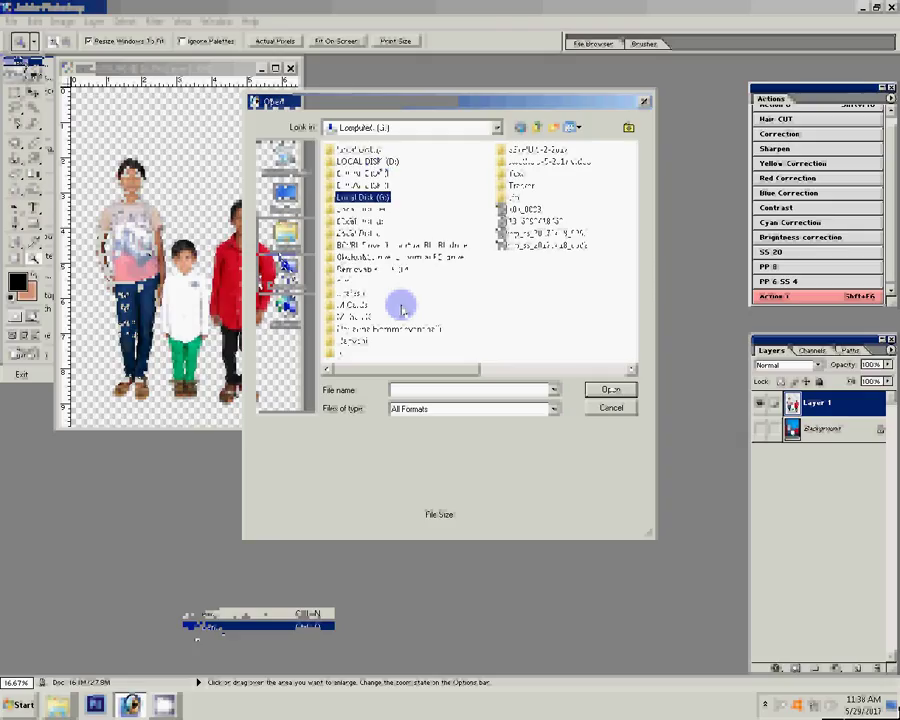
pyautogui.press('Up')
pyautogui.press('Up')
pyautogui.press('Up')
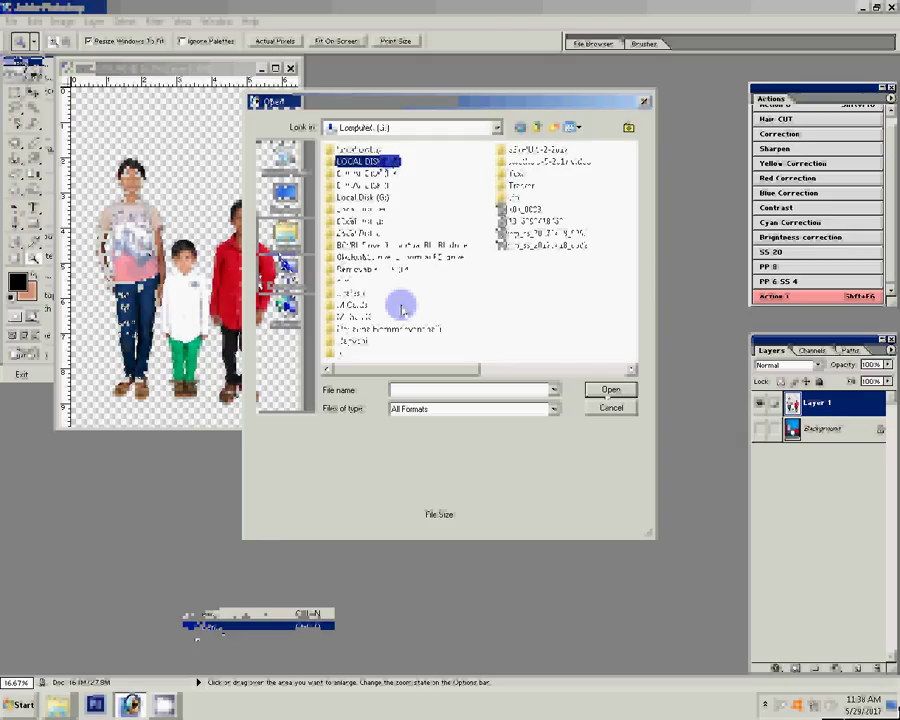
pyautogui.press('Return')
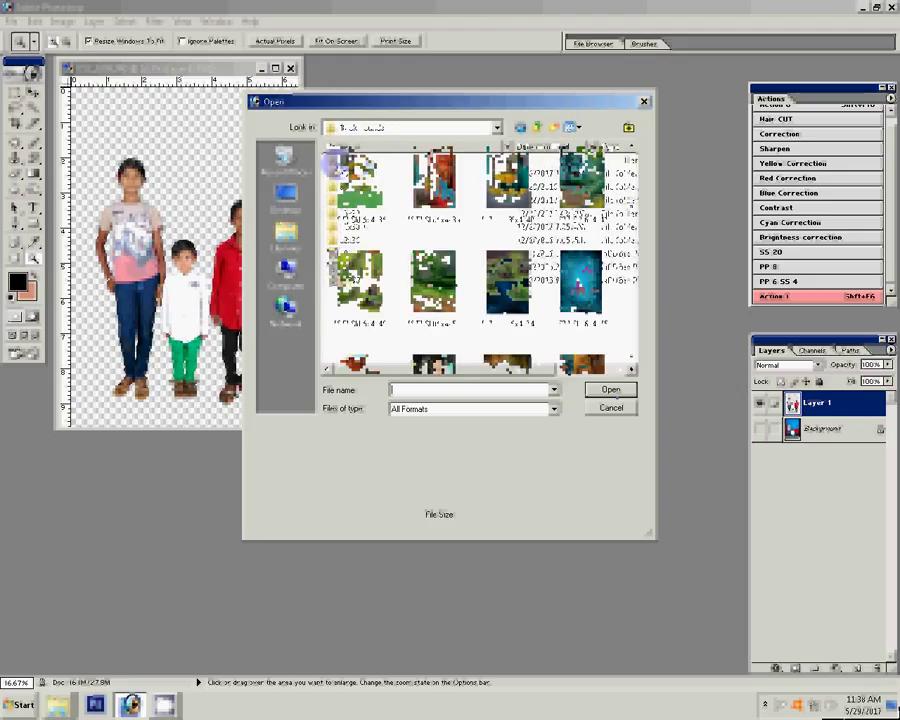
# Browse Backgrounds folders 1 and 18, previewing the 20 (19) copy file.
pyautogui.doubleClick(338, 164)
pyautogui.moveTo(635, 205); pyautogui.dragTo(641, 300)
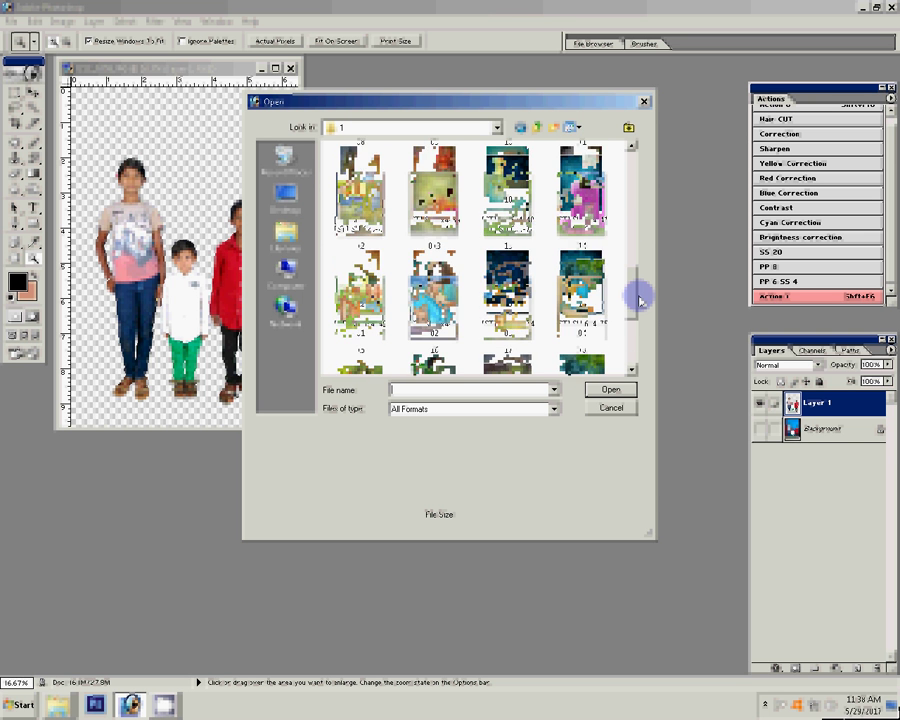
pyautogui.click(538, 128)
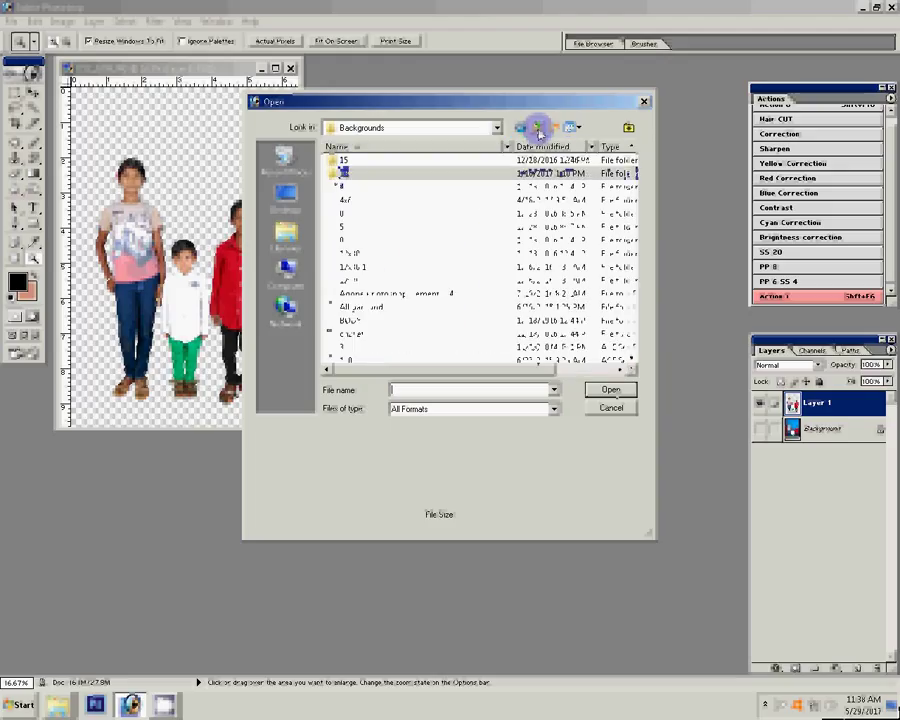
pyautogui.press('Return')
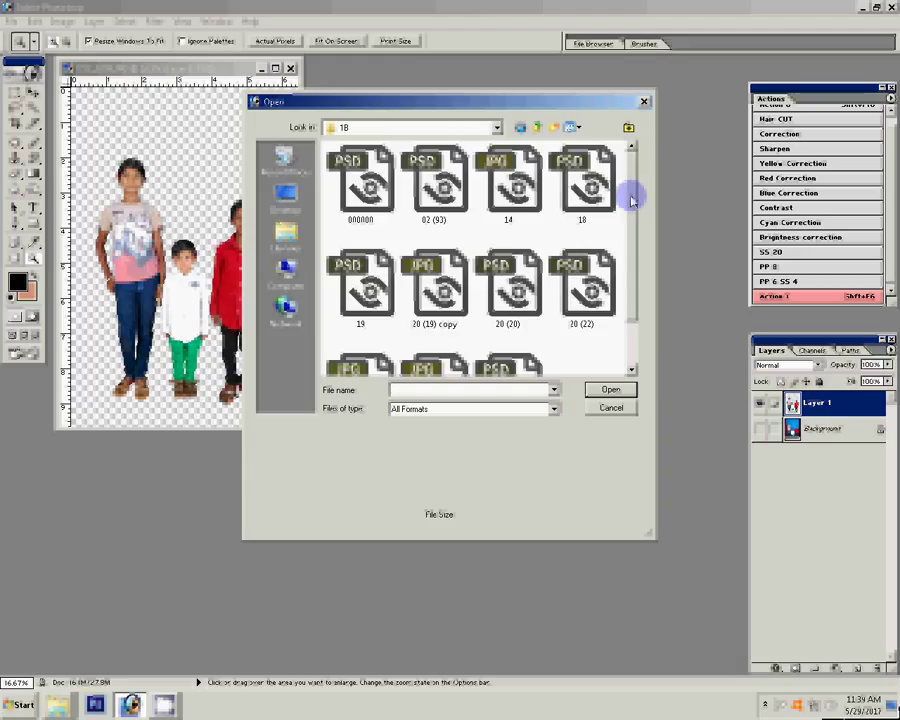
pyautogui.click(433, 318)
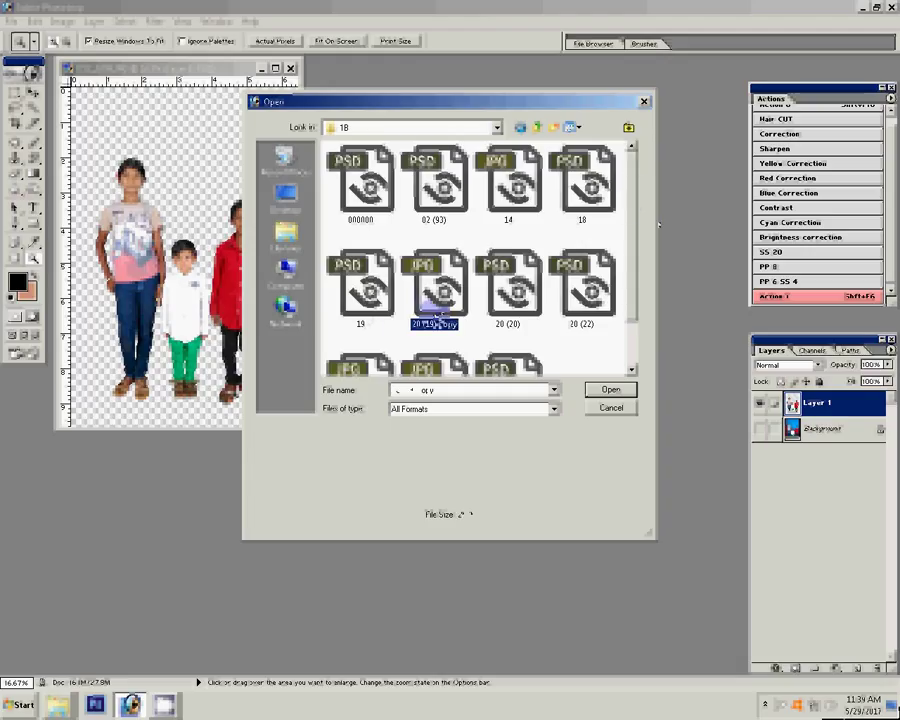
pyautogui.click(546, 138)
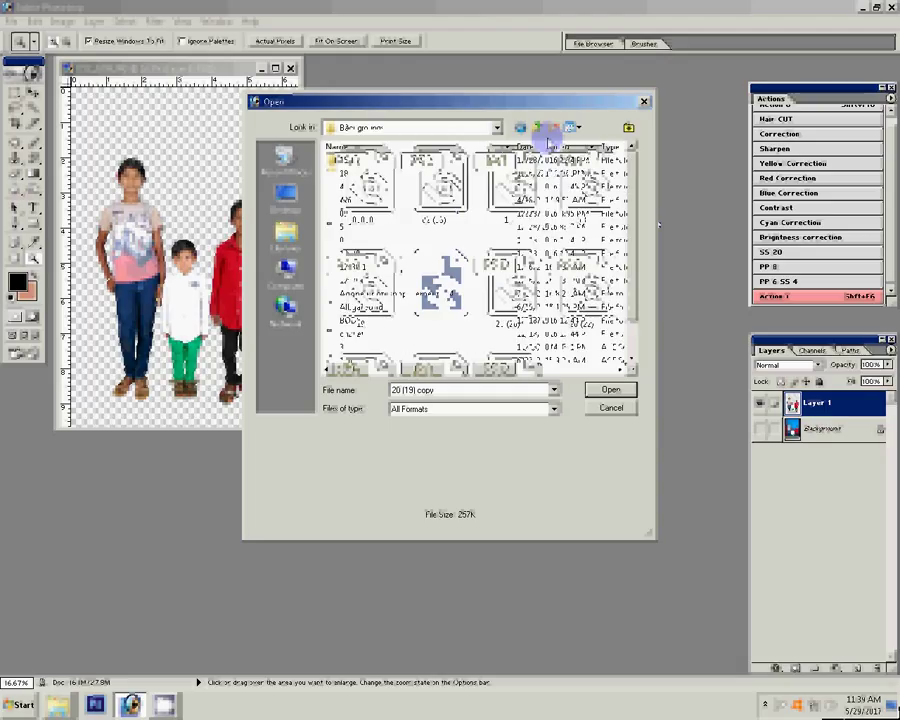
pyautogui.press('Down')
pyautogui.press('Down')
pyautogui.press('Return')
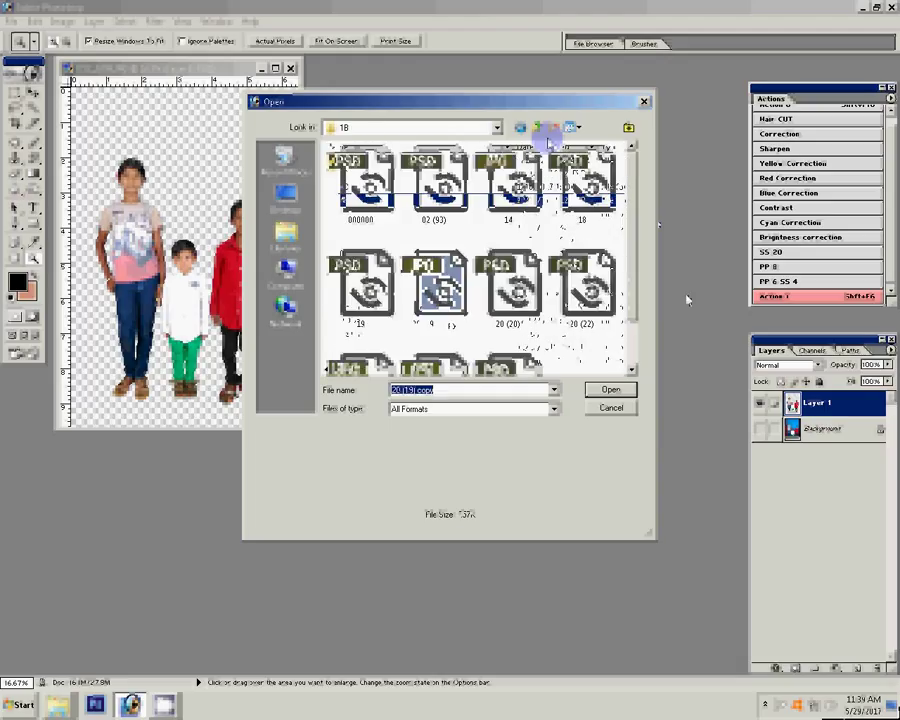
# Change the file view, then open folder 05 and select the ddfgfg garden template.
pyautogui.click(629, 130)
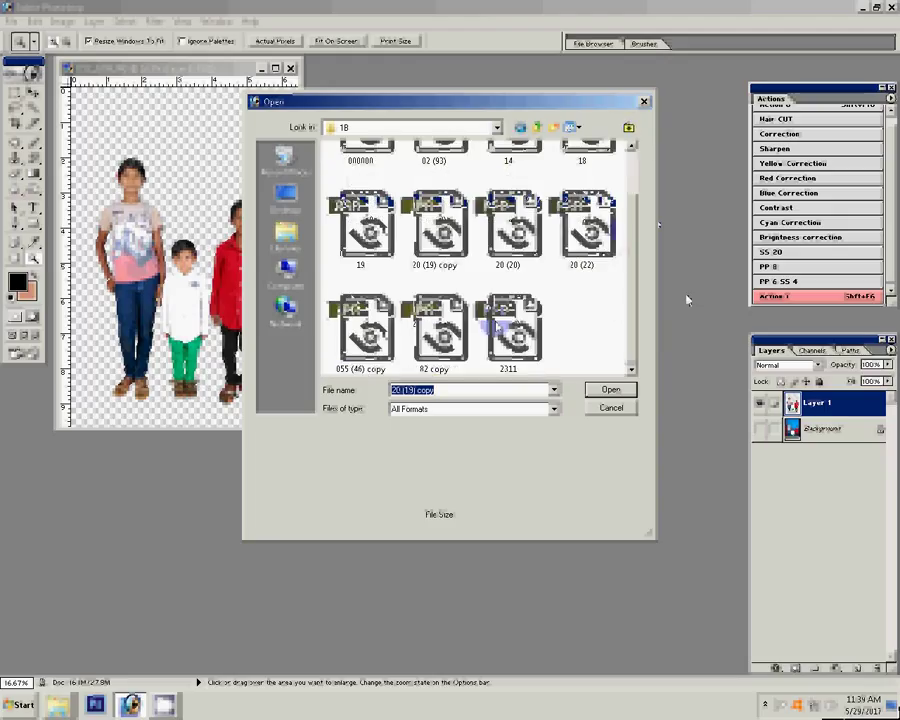
pyautogui.press('End')
pyautogui.press('Left')
pyautogui.press('Left')
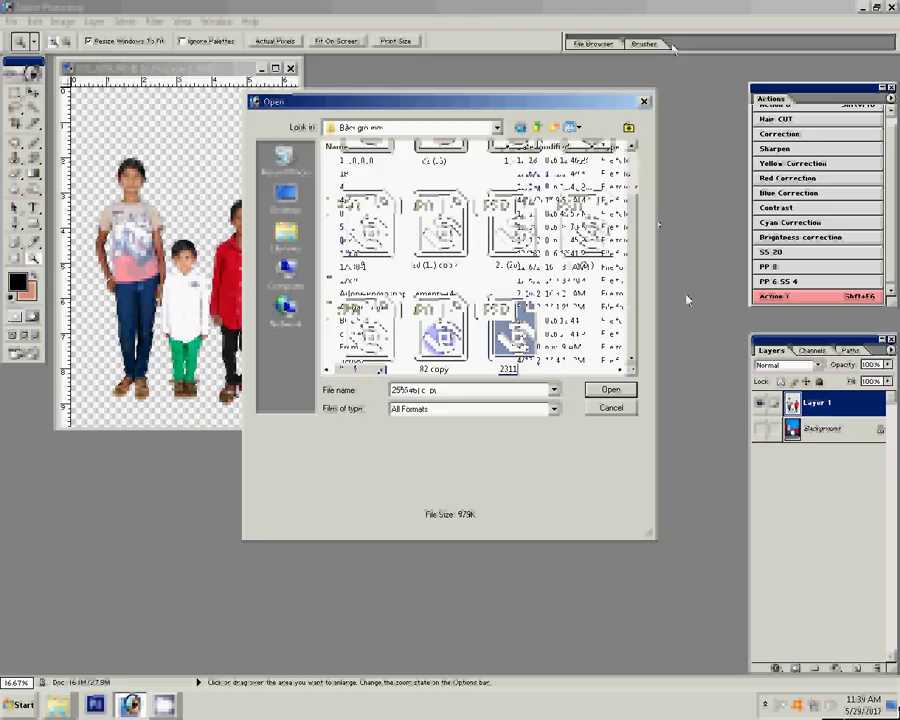
pyautogui.click(630, 392)
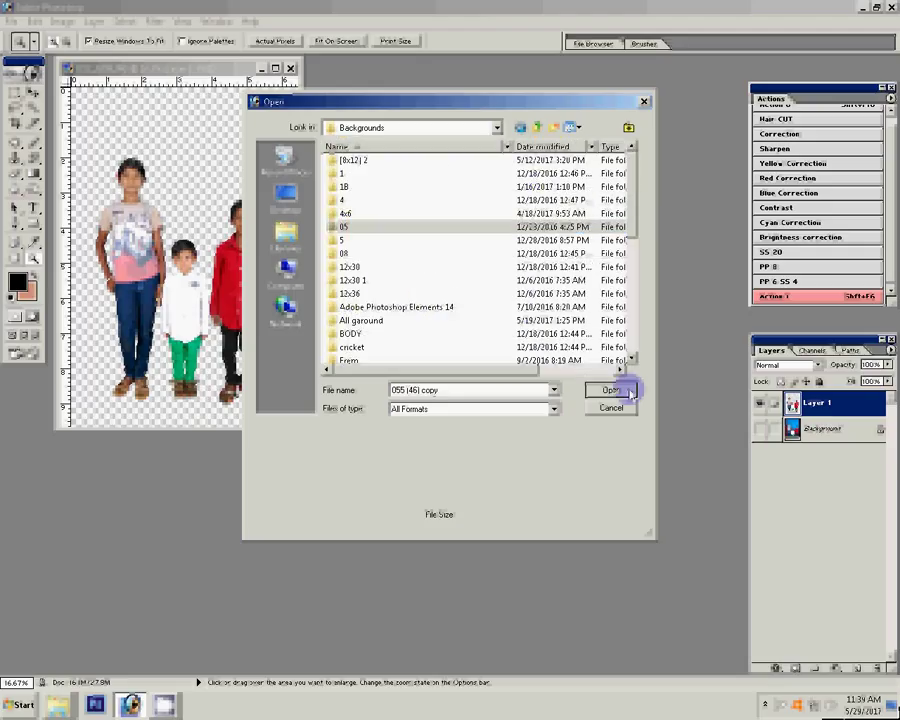
pyautogui.click(508, 292)
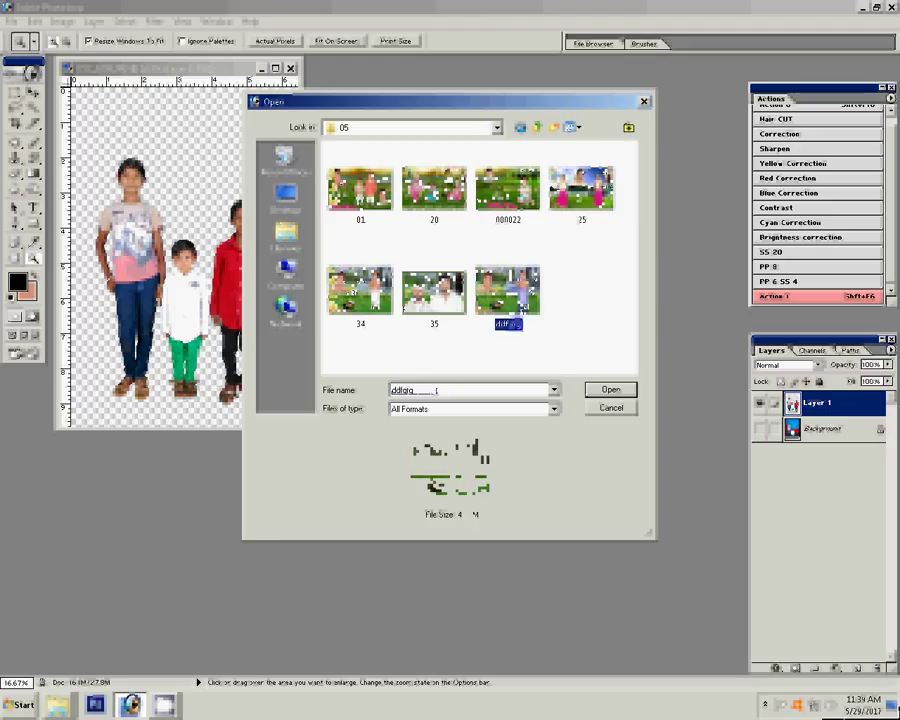
pyautogui.click(581, 188)
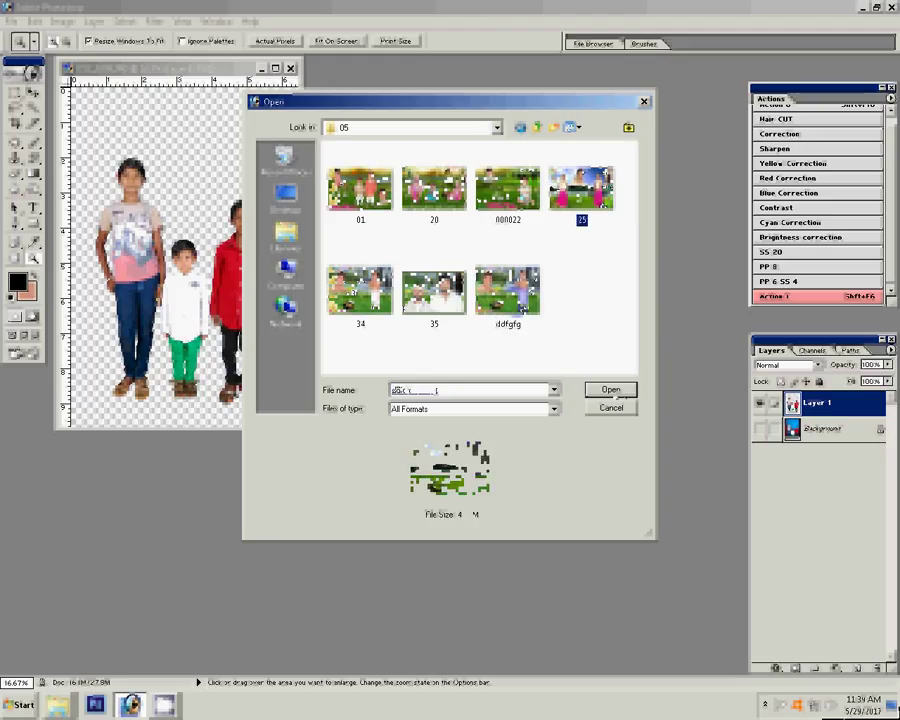
pyautogui.click(522, 310)
# Open ddfgfg.psd, switch to the Move tool and select Layer 1.
pyautogui.doubleClick(522, 310)
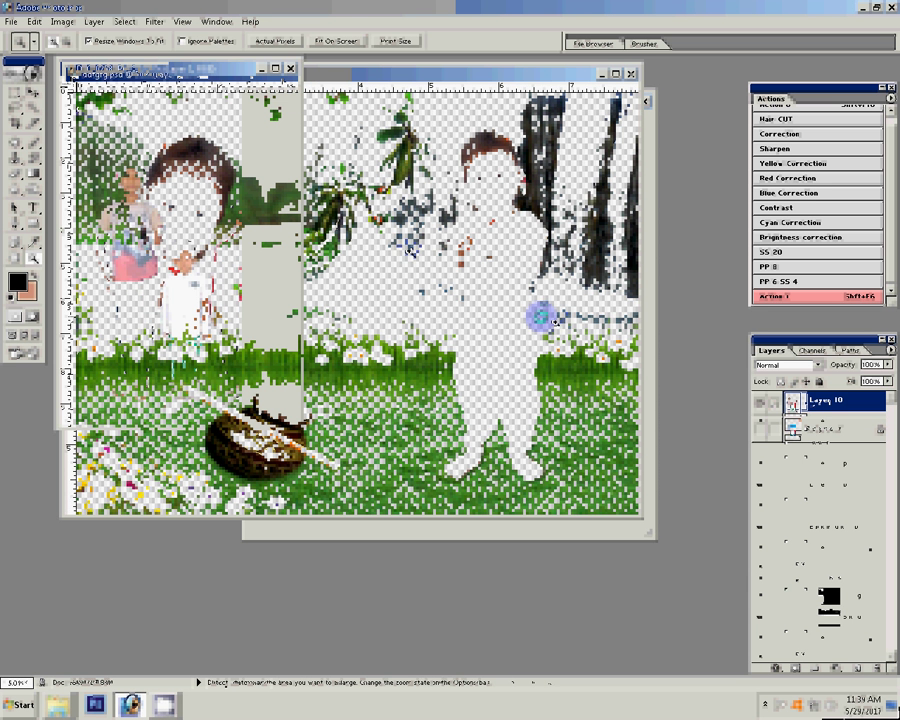
pyautogui.click(31, 92)
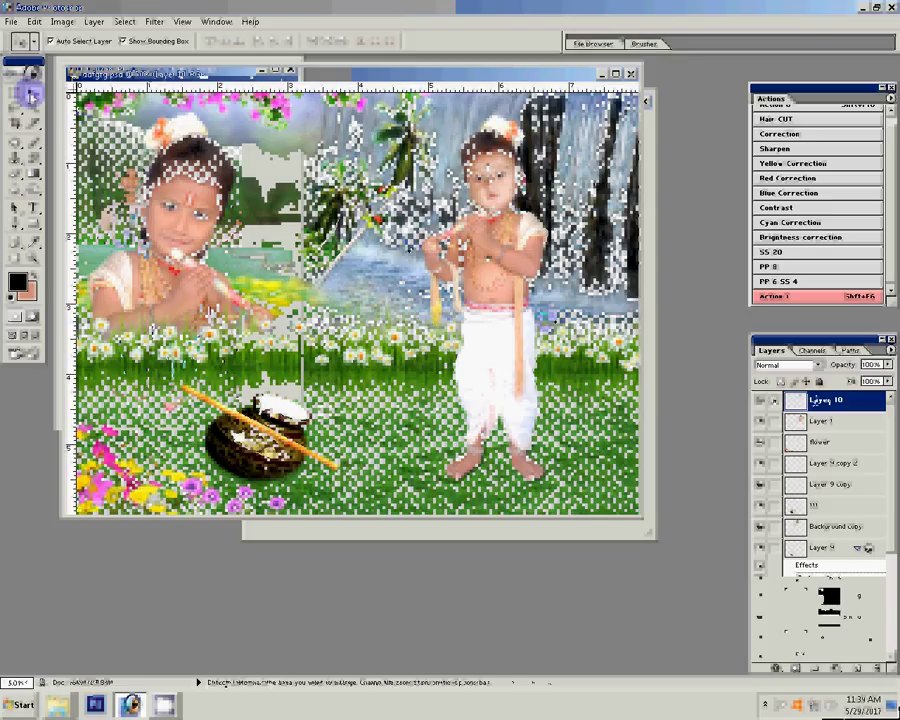
pyautogui.hotkey('alt', '[')
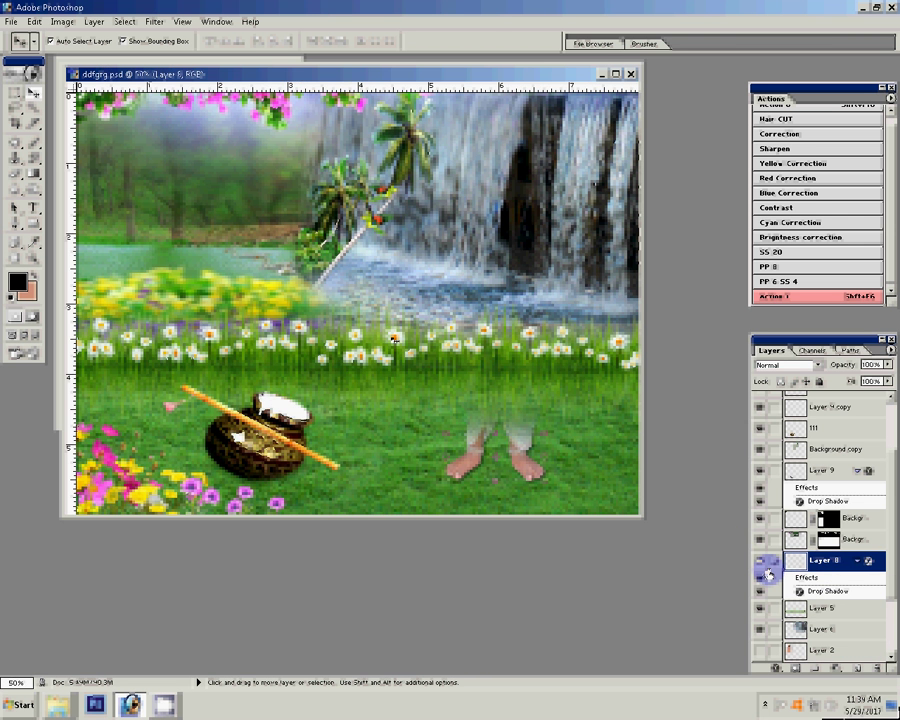
# Hide Layer 8, paste the three children into ddfgfg.psd and scale them to 52.4%.
pyautogui.click(764, 566)
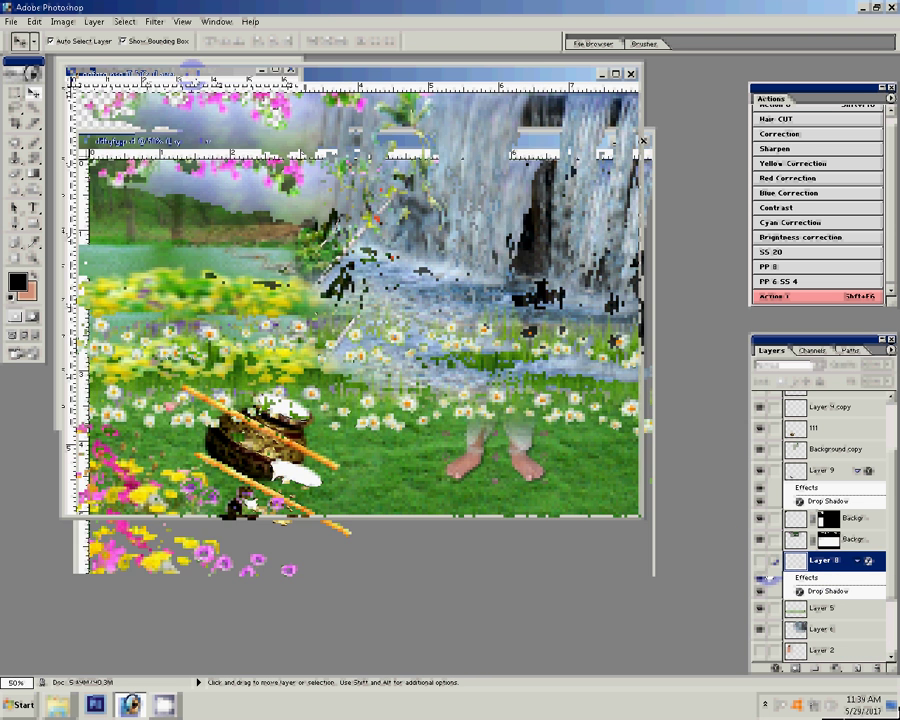
pyautogui.hotkey('ctrl', 'Tab')
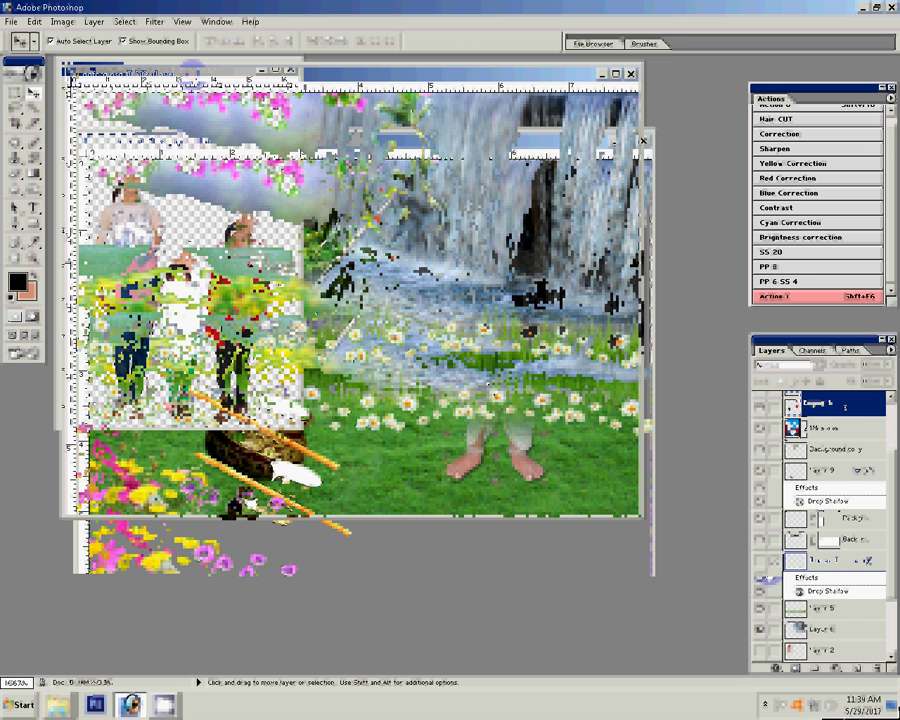
pyautogui.hotkey('ctrl', 'Tab')
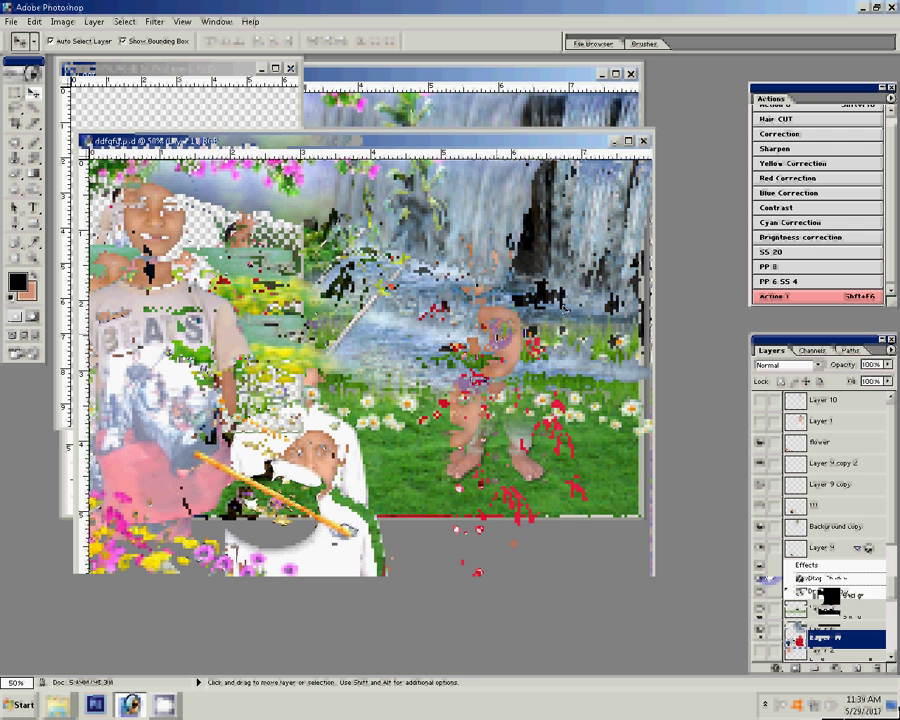
pyautogui.hotkey('ctrl', 't')
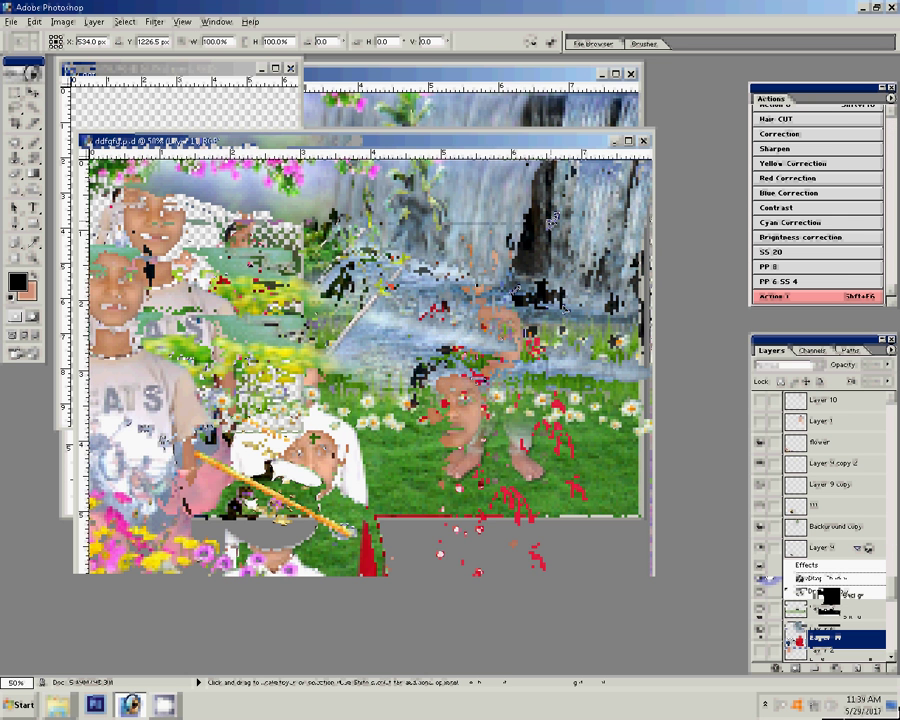
pyautogui.moveTo(205, 433)
pyautogui.mouseDown()
pyautogui.moveTo(203, 496)
pyautogui.moveTo(196, 482)
pyautogui.moveTo(276, 322)
pyautogui.mouseUp()
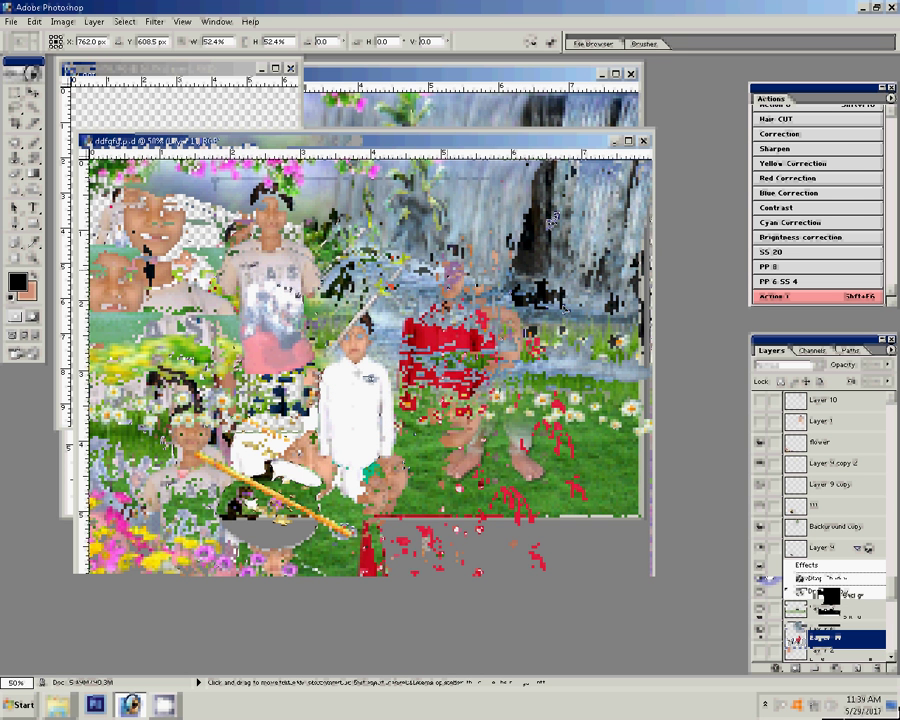
pyautogui.click(546, 42)
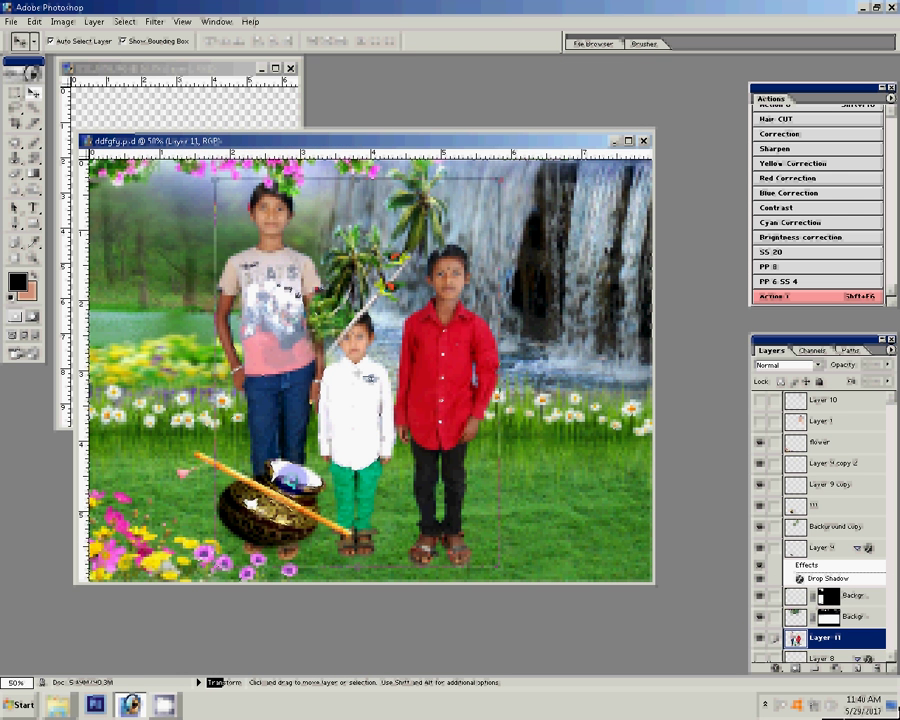
# Drag the children's Layer 11 up the stack to sit just below Layer 10.
pyautogui.click(825, 505)
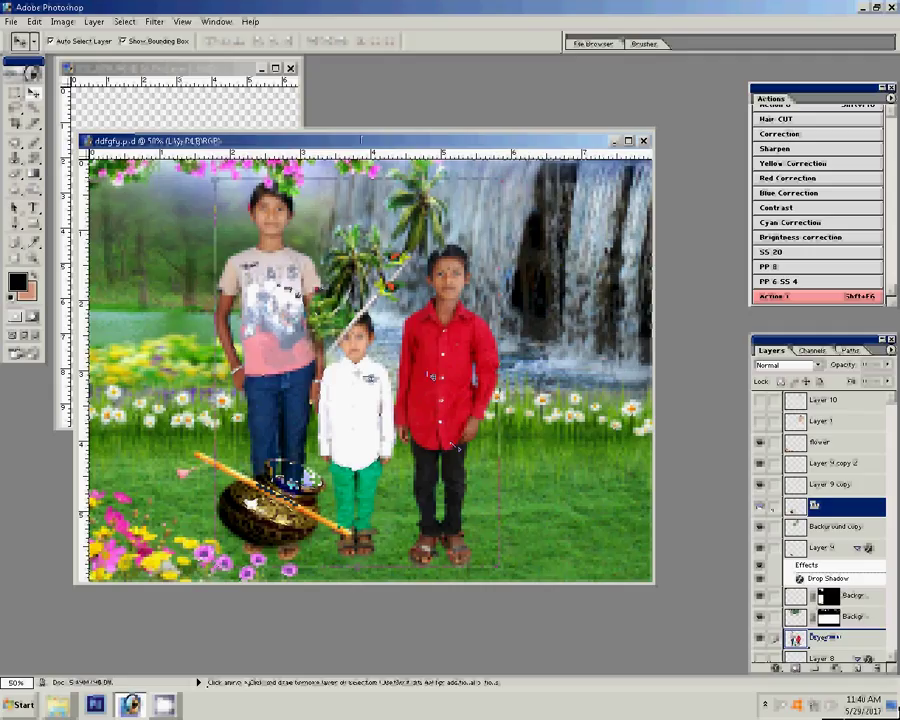
pyautogui.click(762, 548)
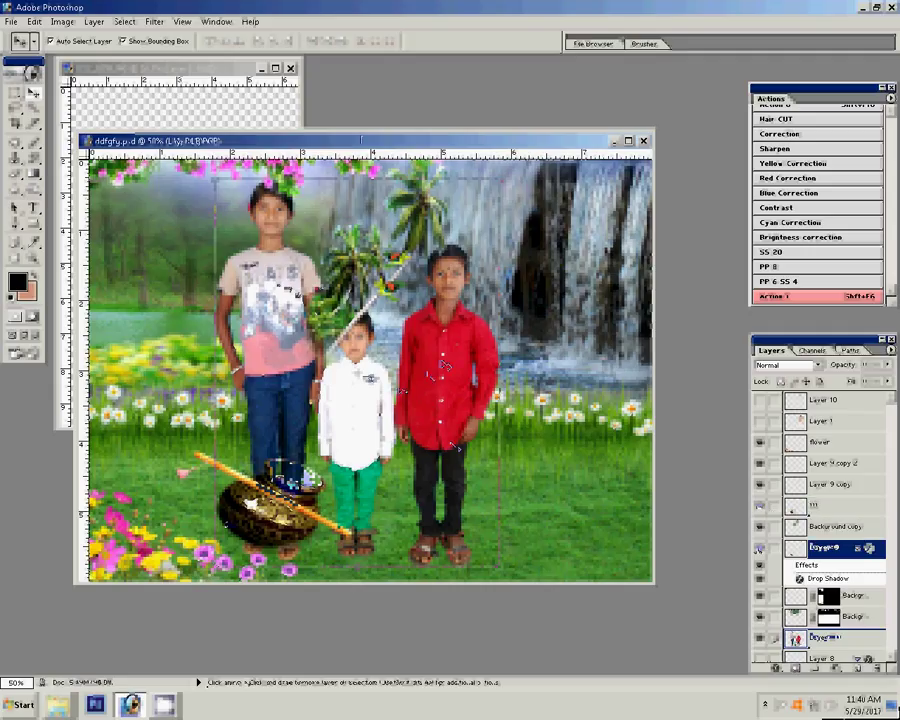
pyautogui.click(825, 637)
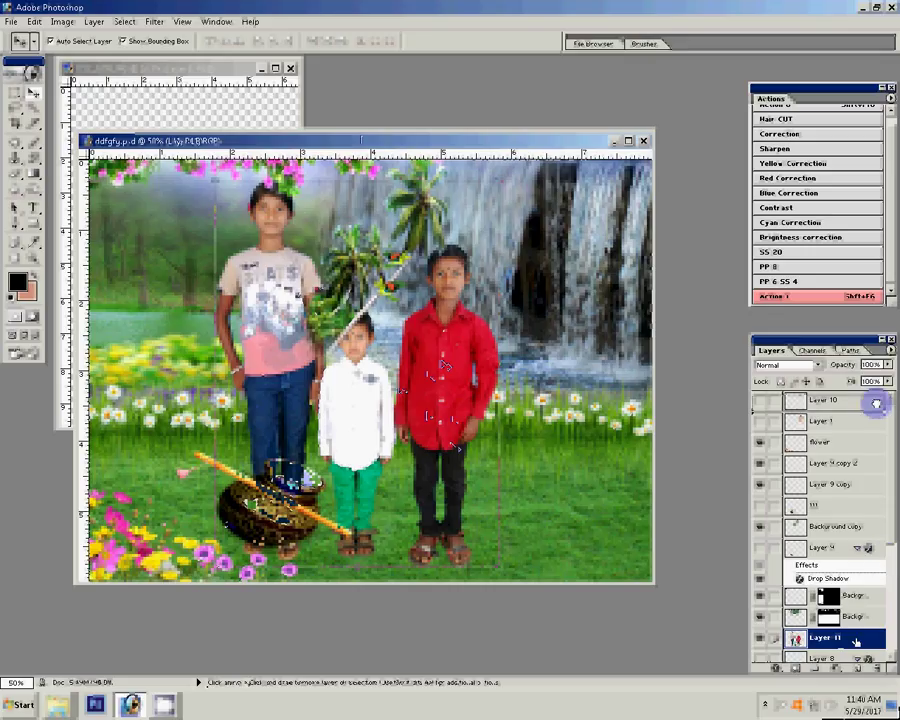
pyautogui.moveTo(855, 640); pyautogui.dragTo(872, 408)
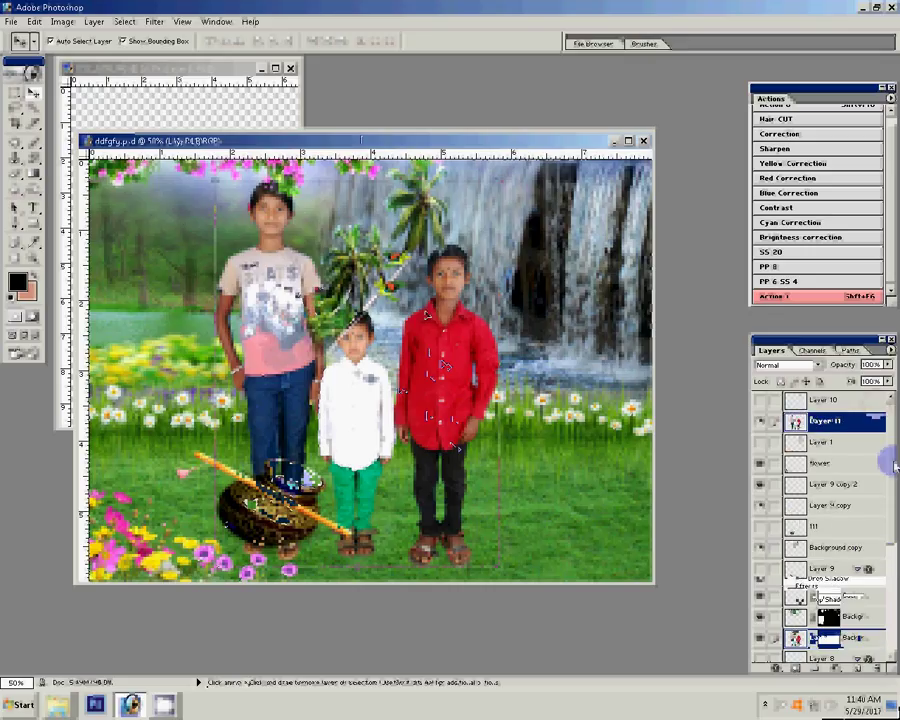
pyautogui.click(30, 222)
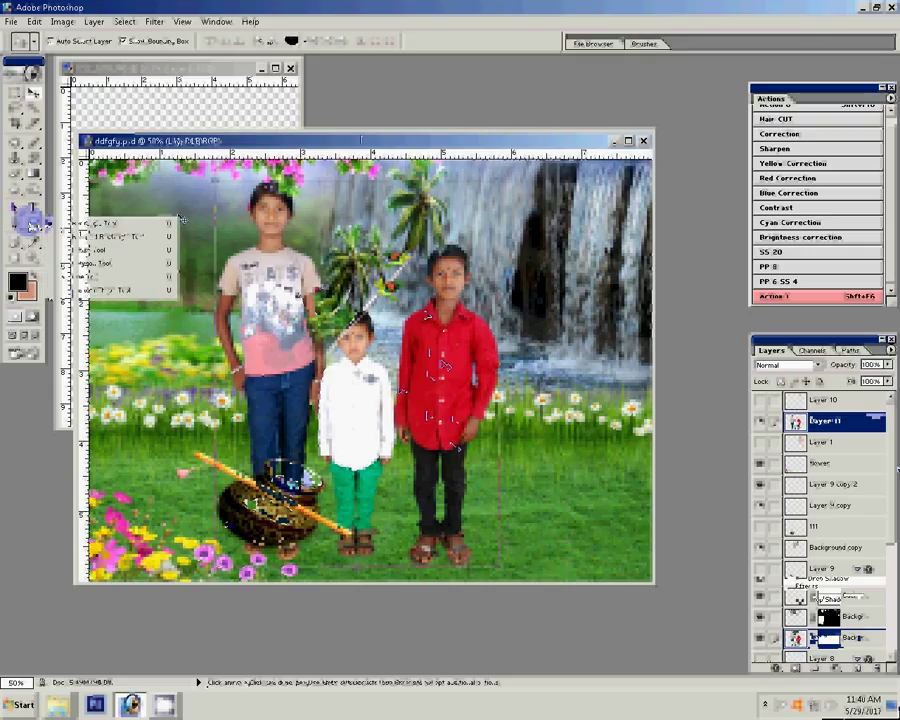
# Draw a heart shape layer with a textured orange style over the waterfall, then copy it upper left.
pyautogui.click(293, 41)
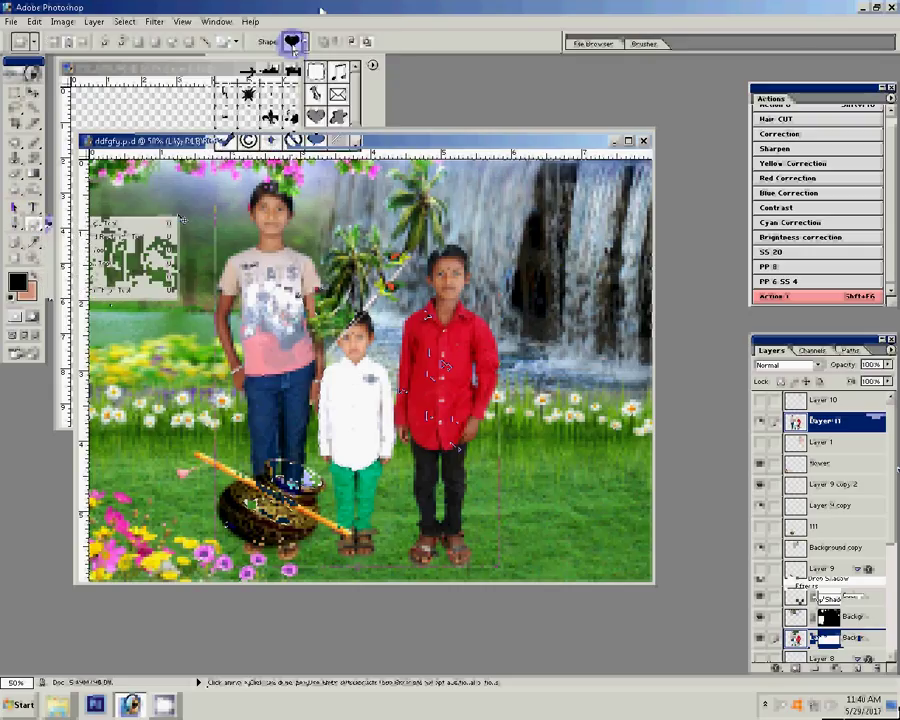
pyautogui.click(372, 64)
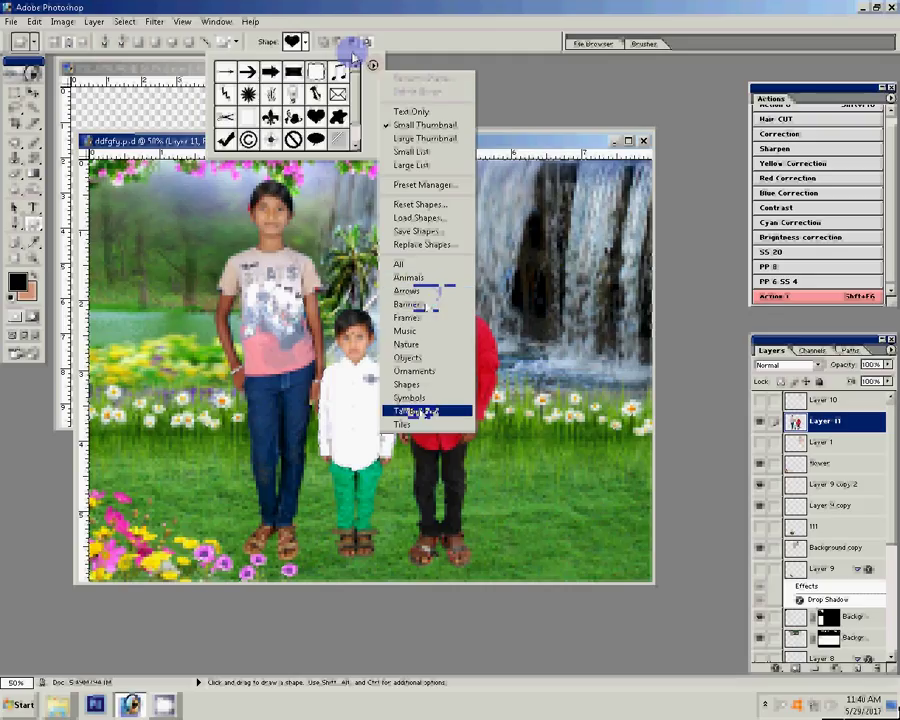
pyautogui.click(405, 384)
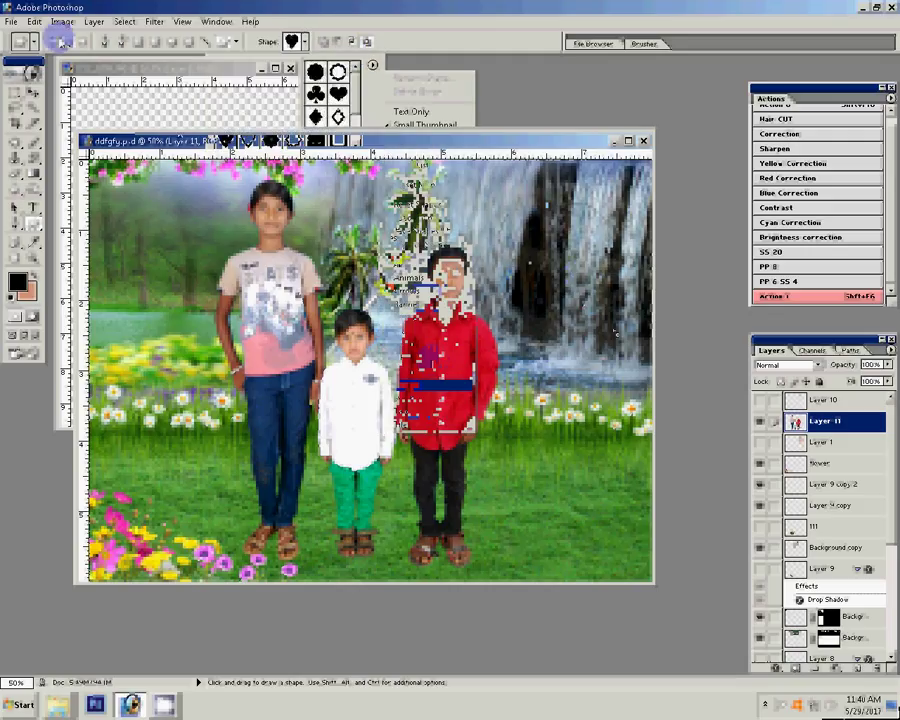
pyautogui.click(60, 42)
pyautogui.click(460, 42)
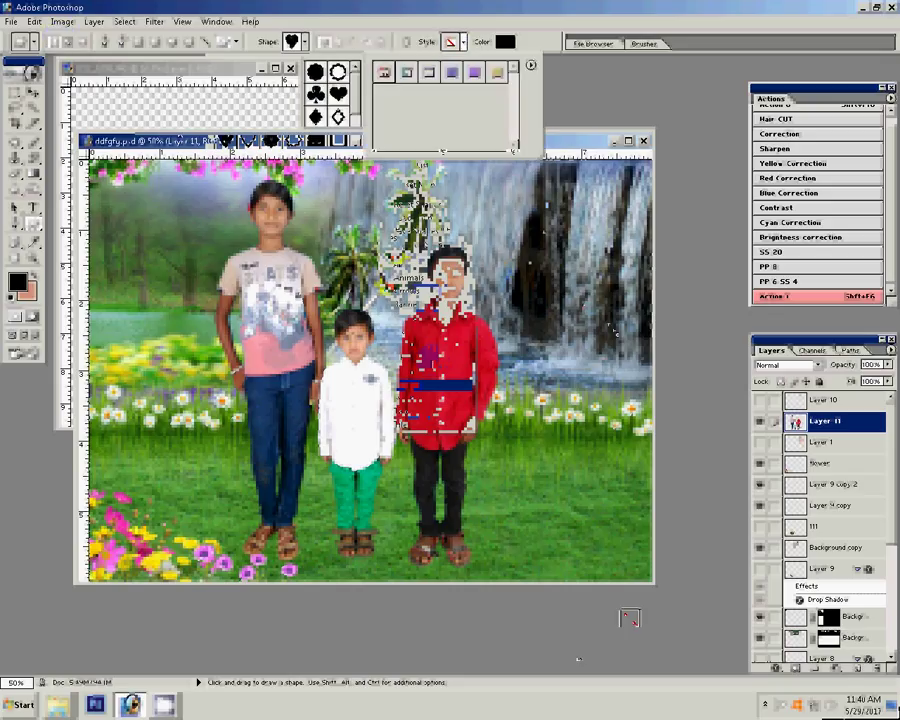
pyautogui.moveTo(520, 195); pyautogui.dragTo(617, 340)
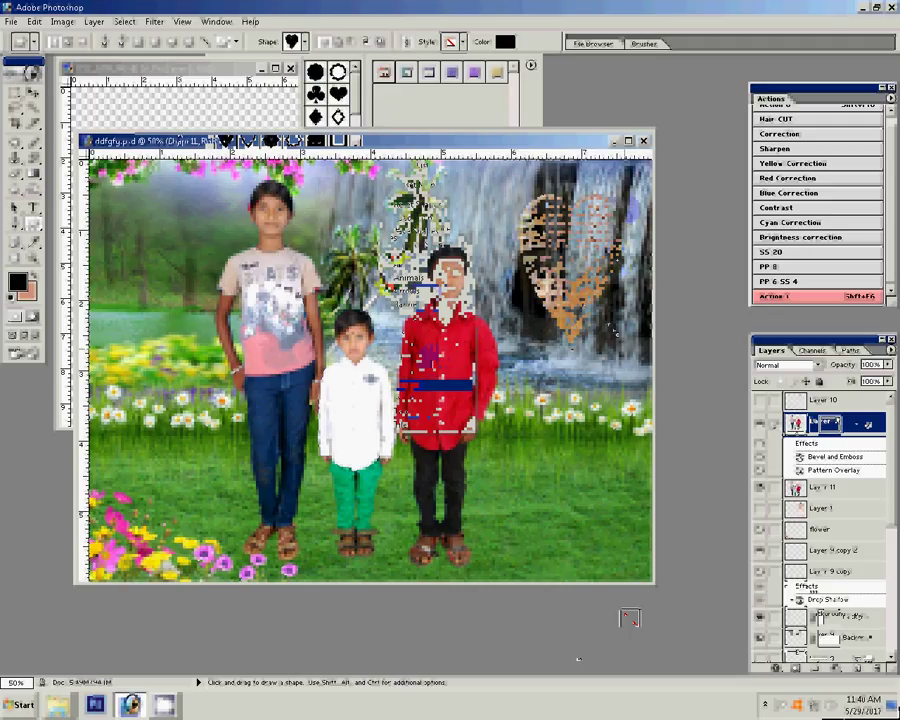
pyautogui.click(572, 234)
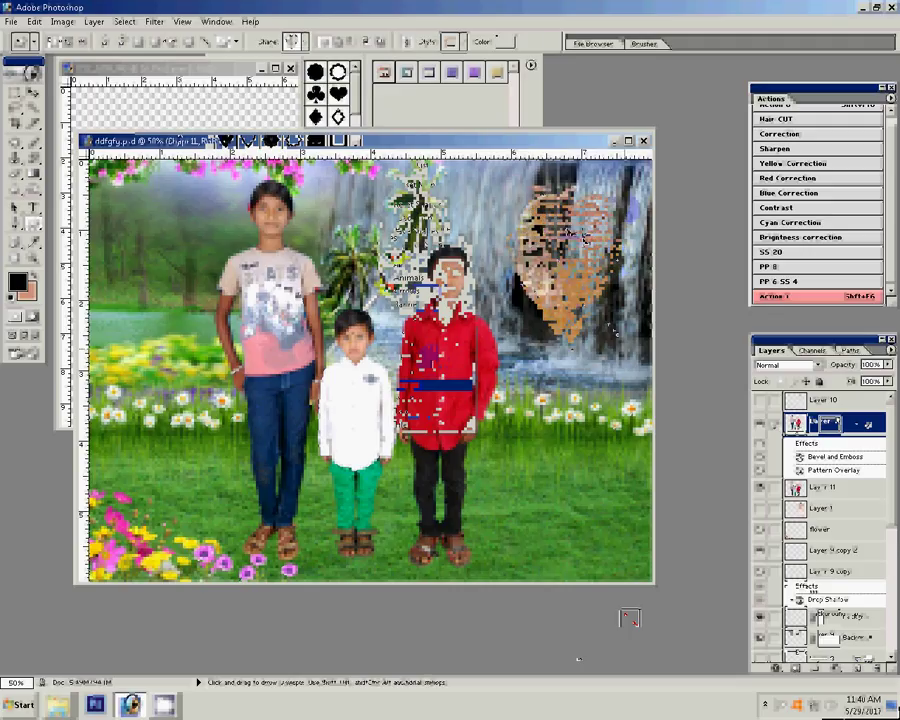
pyautogui.press('v')
pyautogui.moveTo(572, 234); pyautogui.dragTo(180, 226)
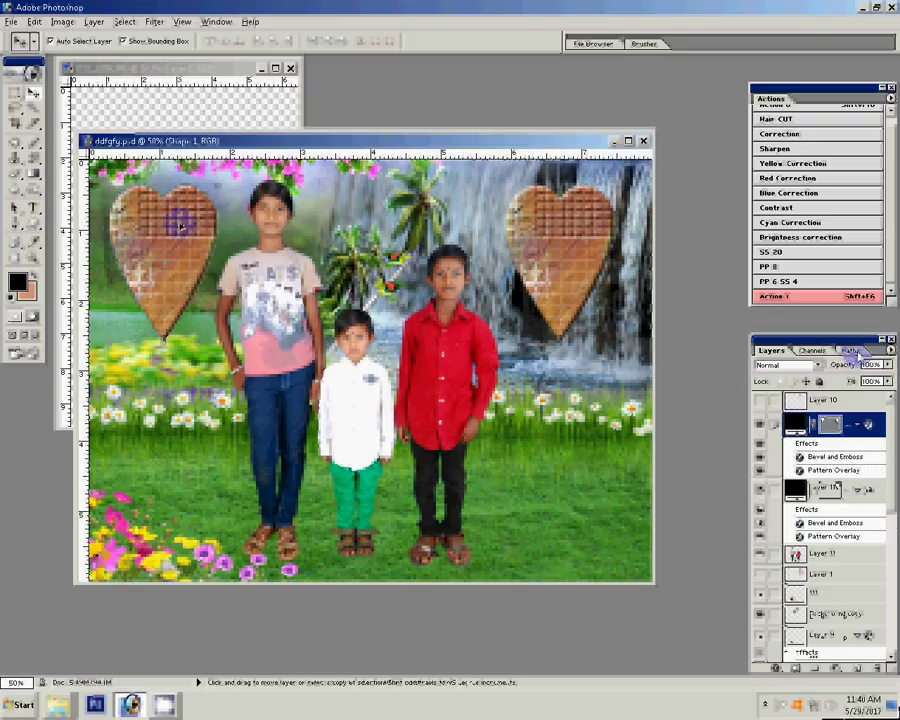
# Undock the Paths and Channels palettes, show Styles, and save the heart's look as a new style.
pyautogui.moveTo(851, 352); pyautogui.dragTo(662, 392)
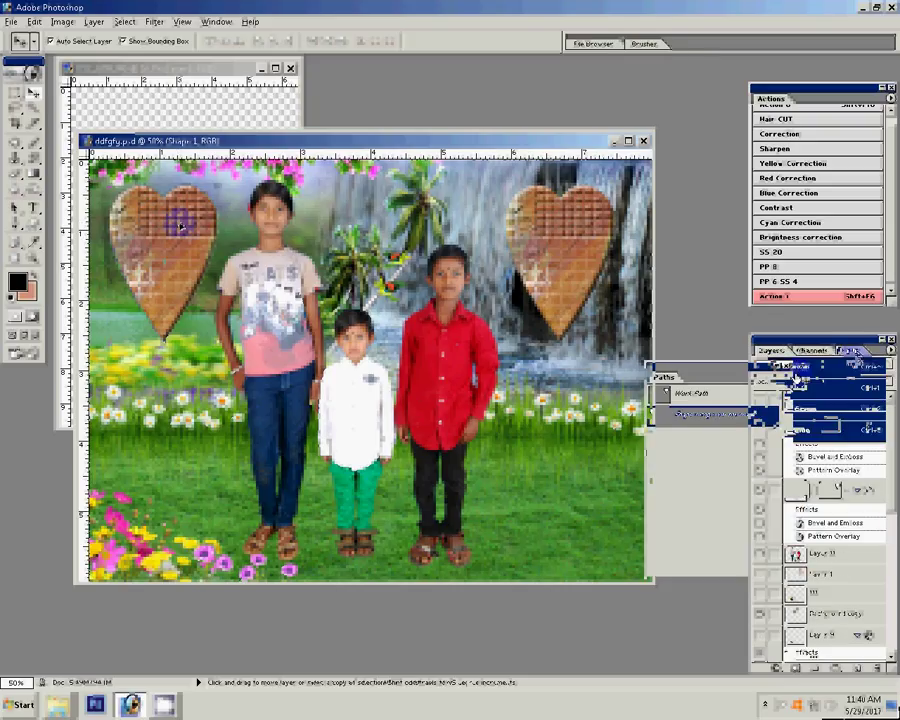
pyautogui.moveTo(812, 351); pyautogui.dragTo(630, 390)
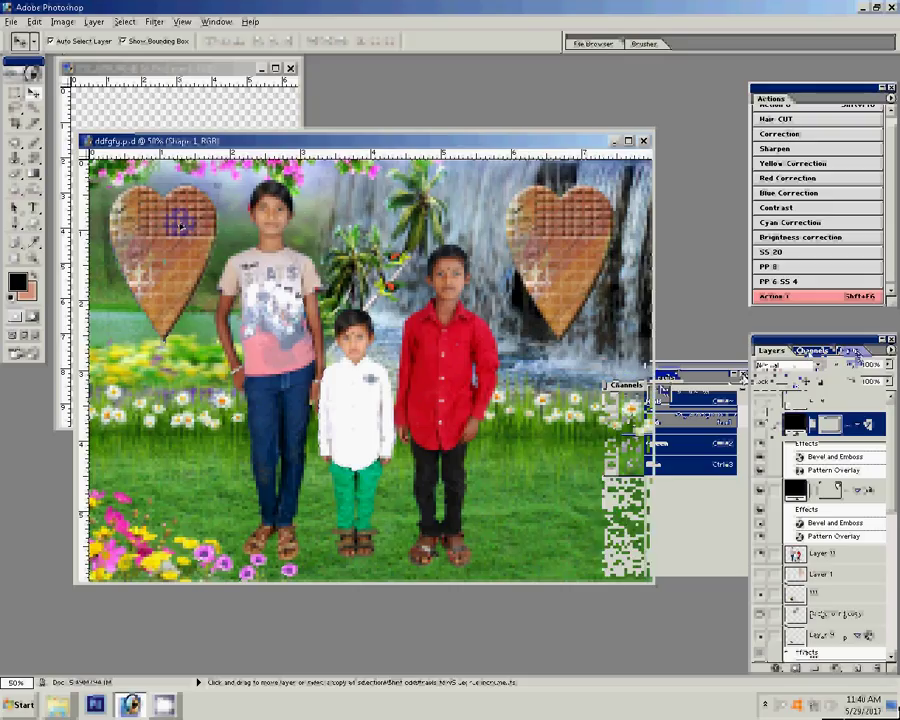
pyautogui.click(215, 21)
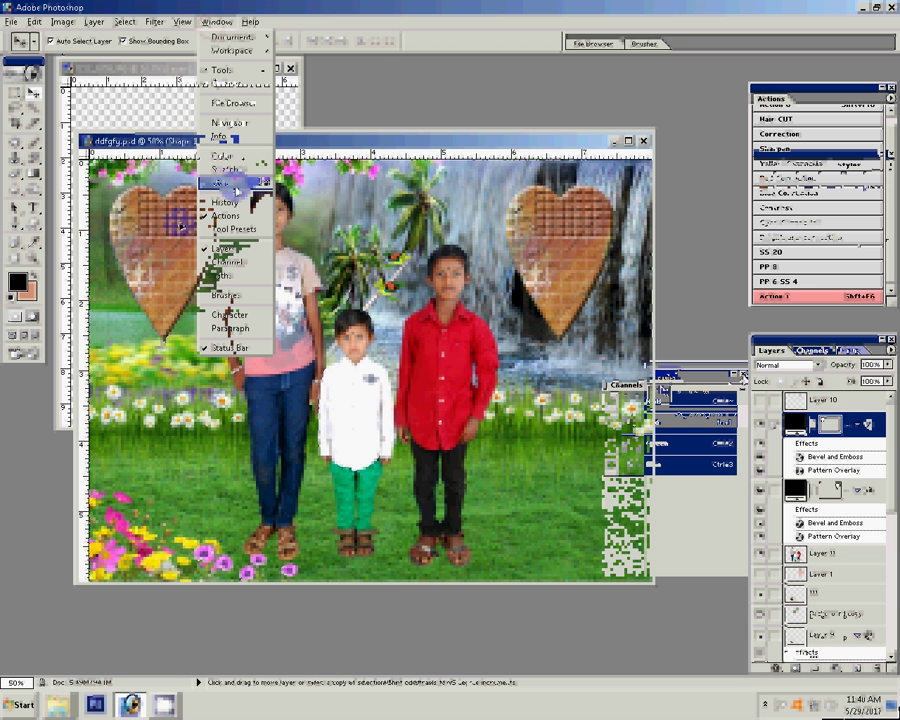
pyautogui.click(237, 185)
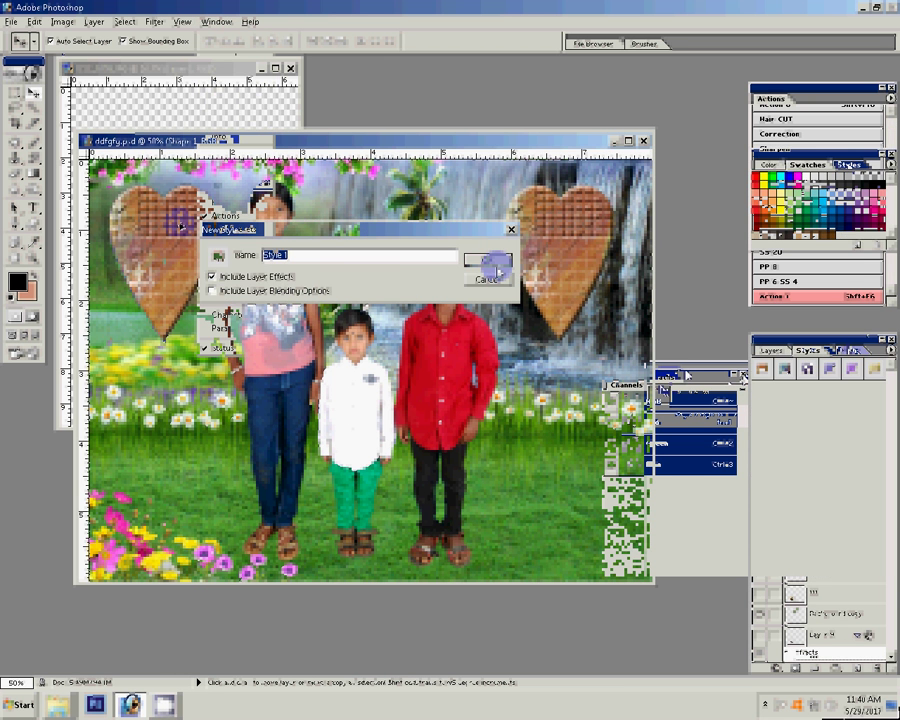
pyautogui.click(482, 262)
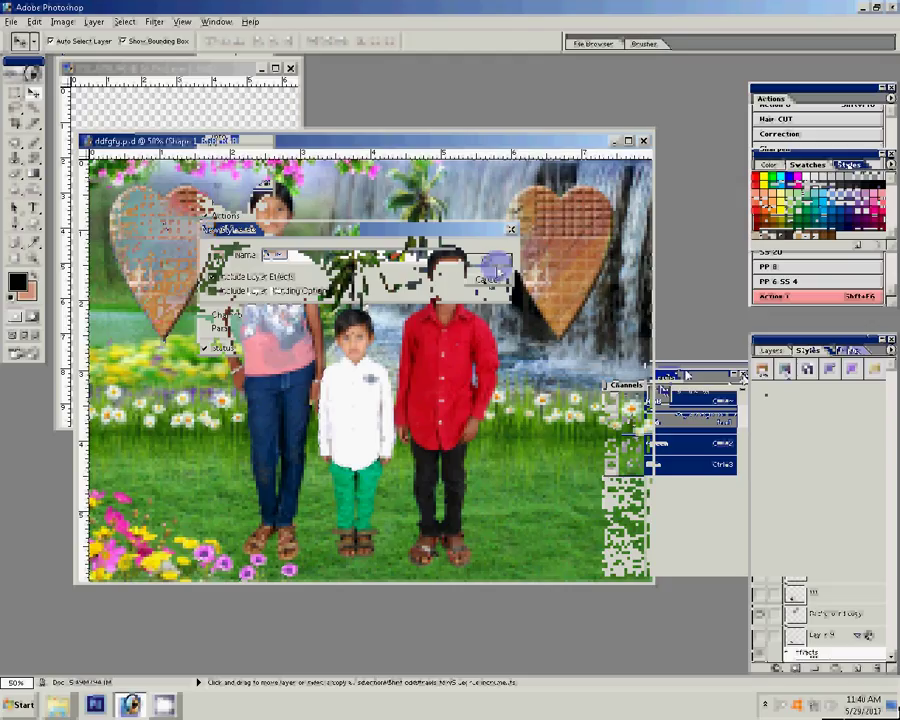
# Marquee the boy in red's upper body on the Layer 11 children photo.
pyautogui.click(464, 335)
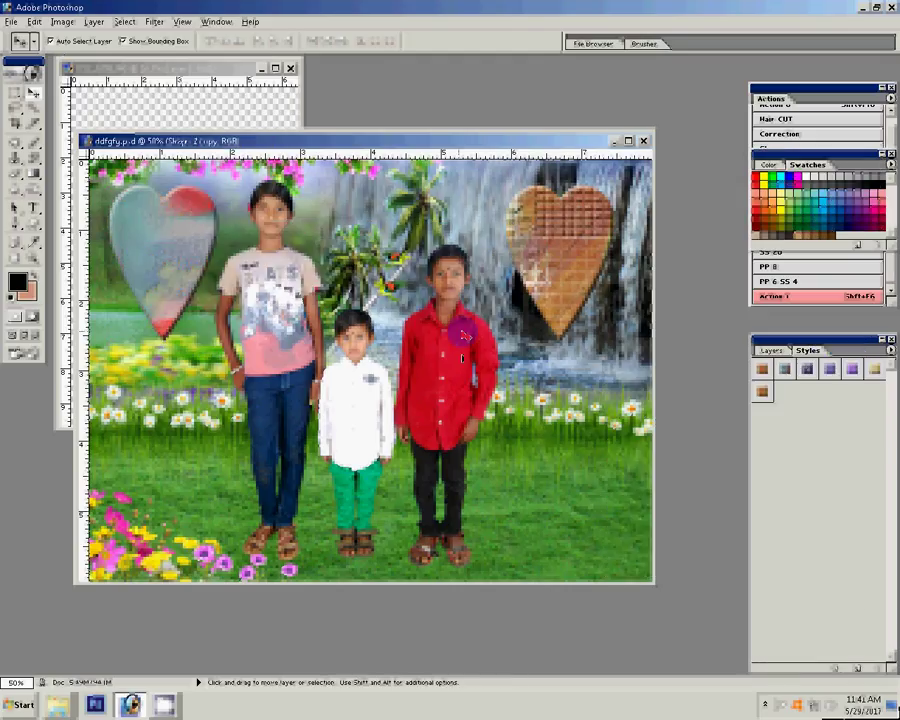
pyautogui.click(464, 335)
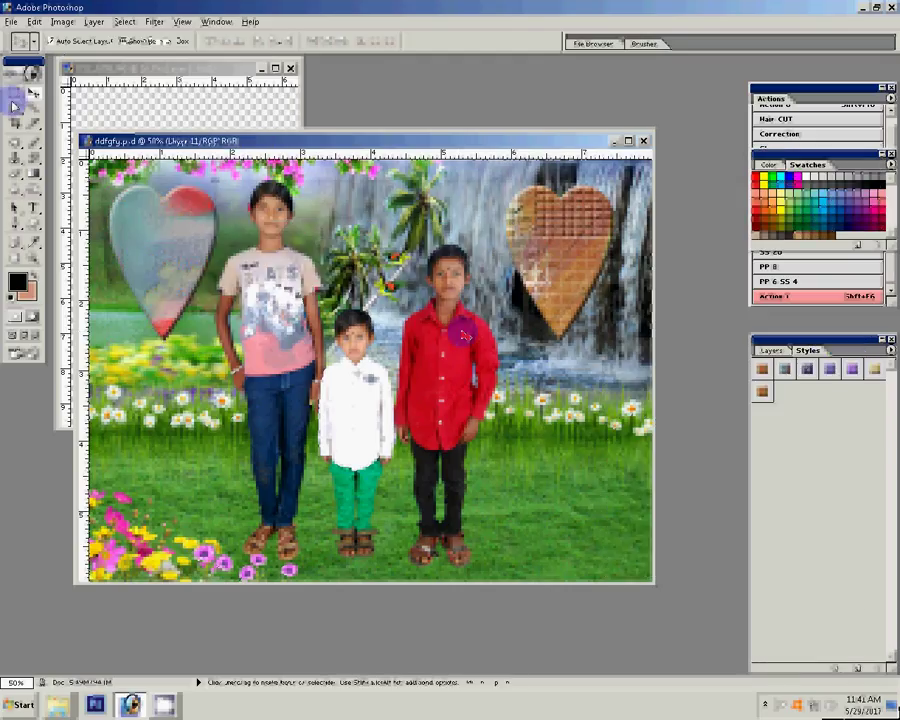
pyautogui.press('m')
pyautogui.moveTo(402, 236); pyautogui.dragTo(498, 370)
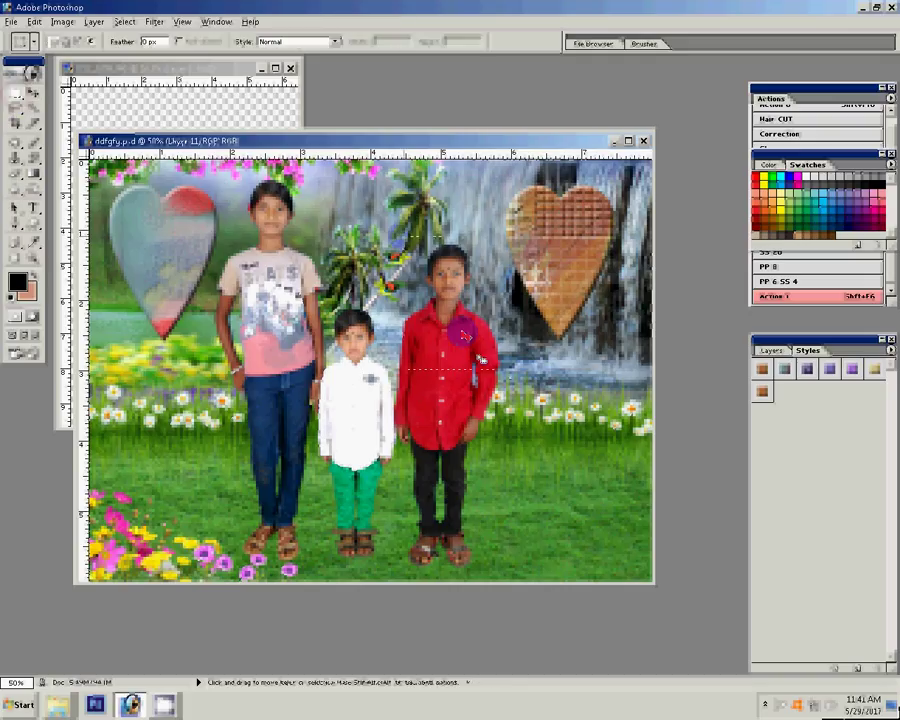
pyautogui.rightClick(463, 321)
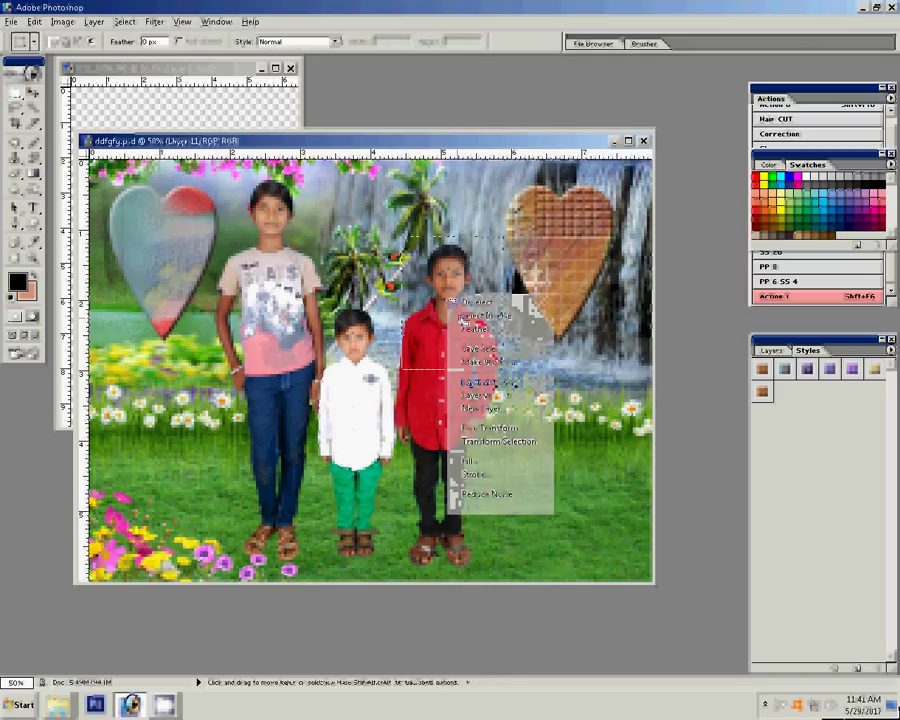
pyautogui.click(497, 394)
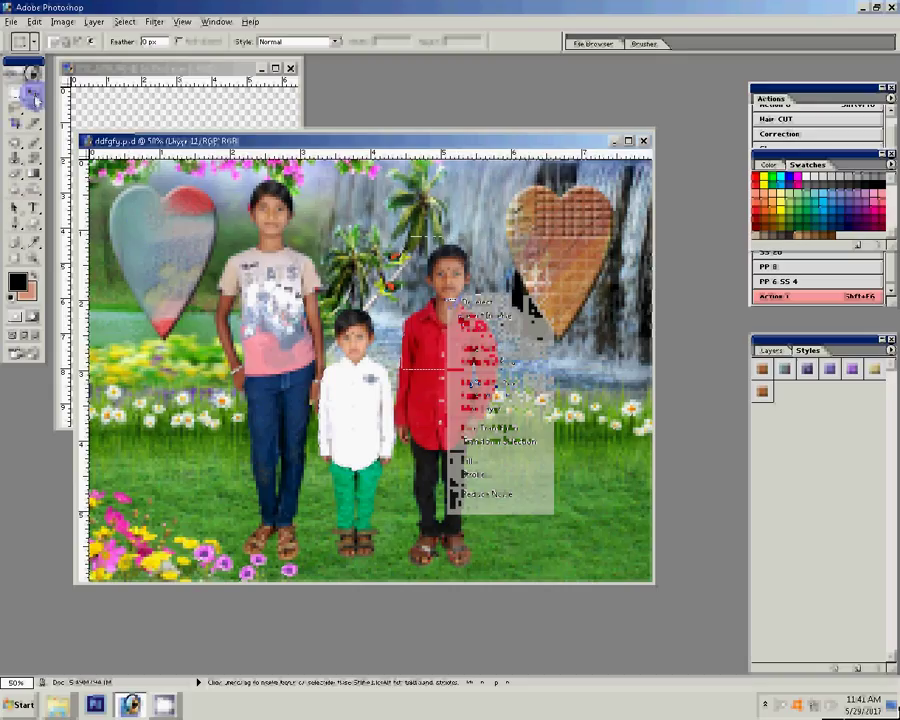
# Copy the selected boy in red and paste him as a new layer.
pyautogui.click(34, 21)
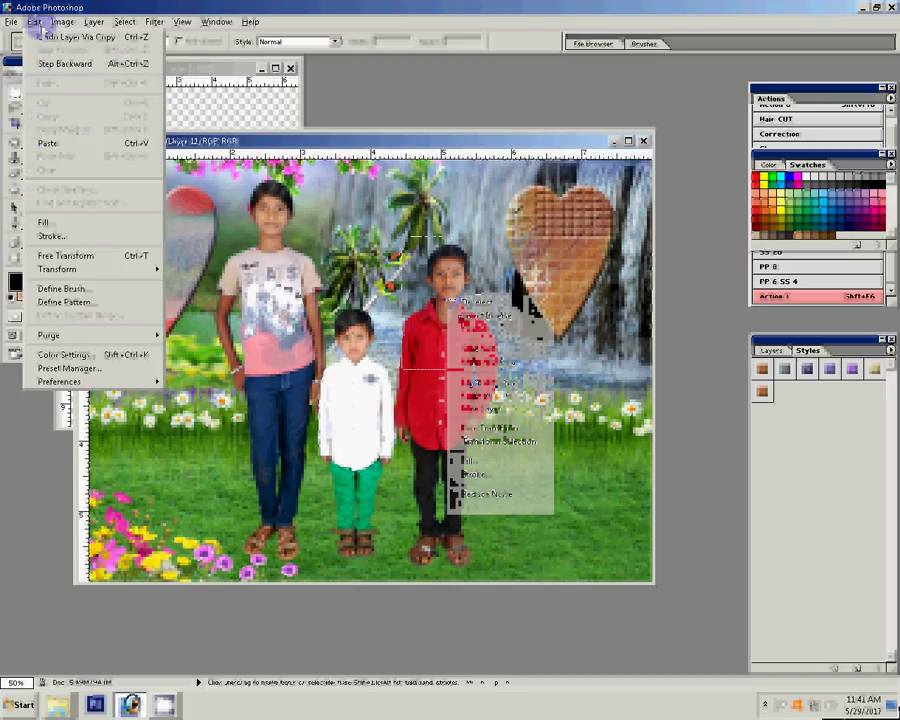
pyautogui.click(52, 145)
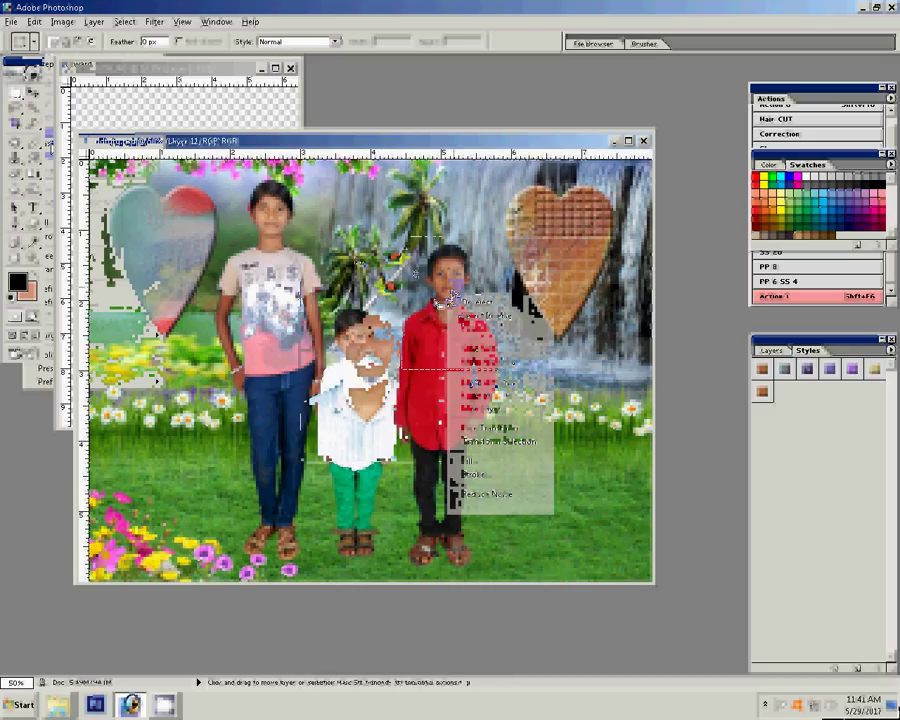
pyautogui.click(62, 21)
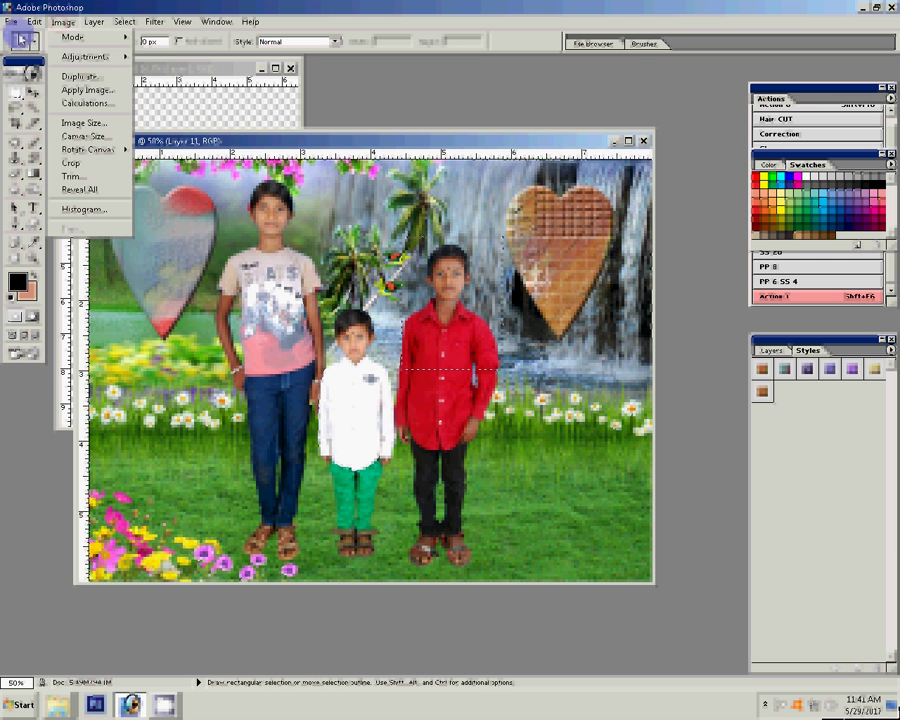
pyautogui.click(34, 21)
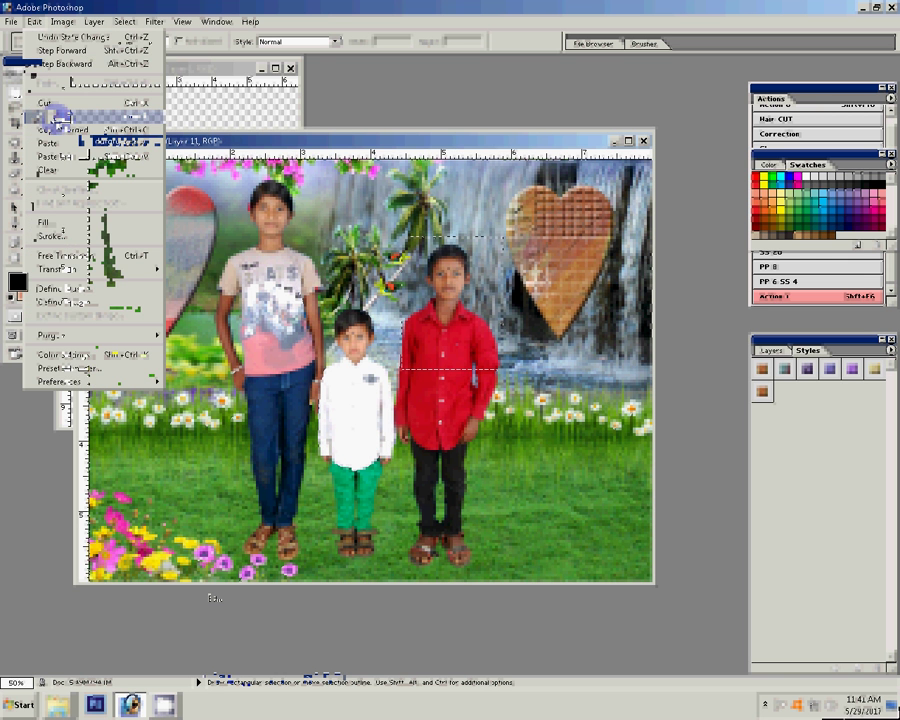
pyautogui.click(55, 117)
pyautogui.click(34, 21)
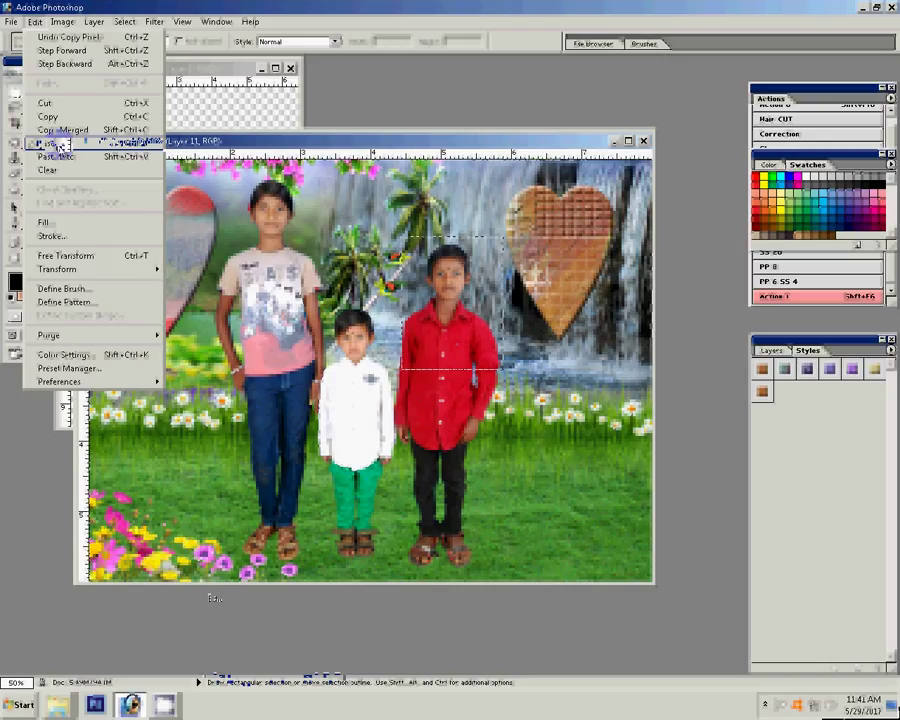
pyautogui.click(55, 143)
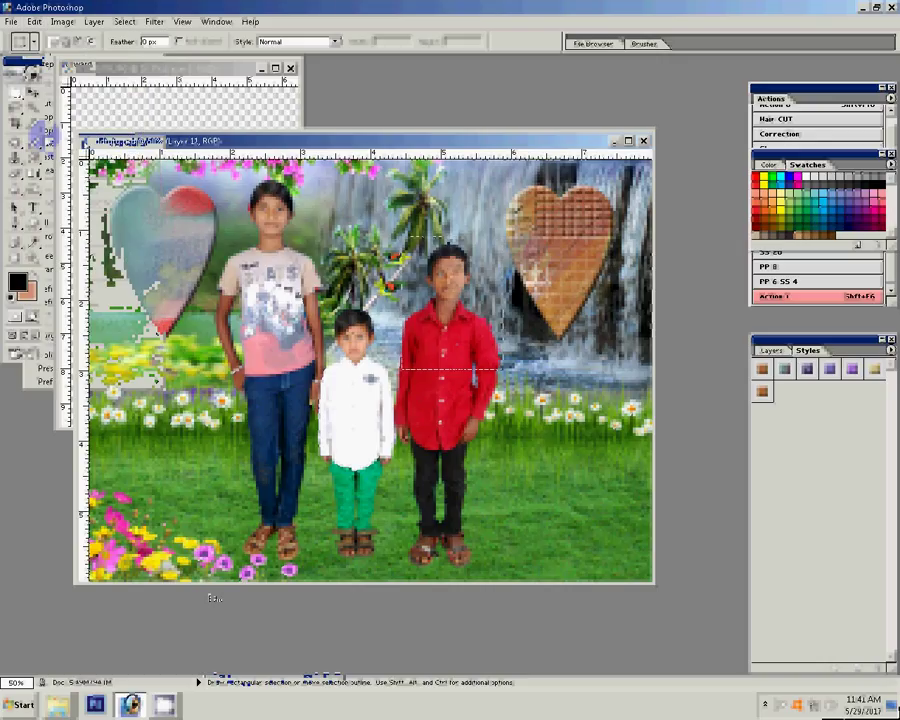
# Move Layer 12 with the pasted boy to the top of the Layers stack.
pyautogui.click(30, 93)
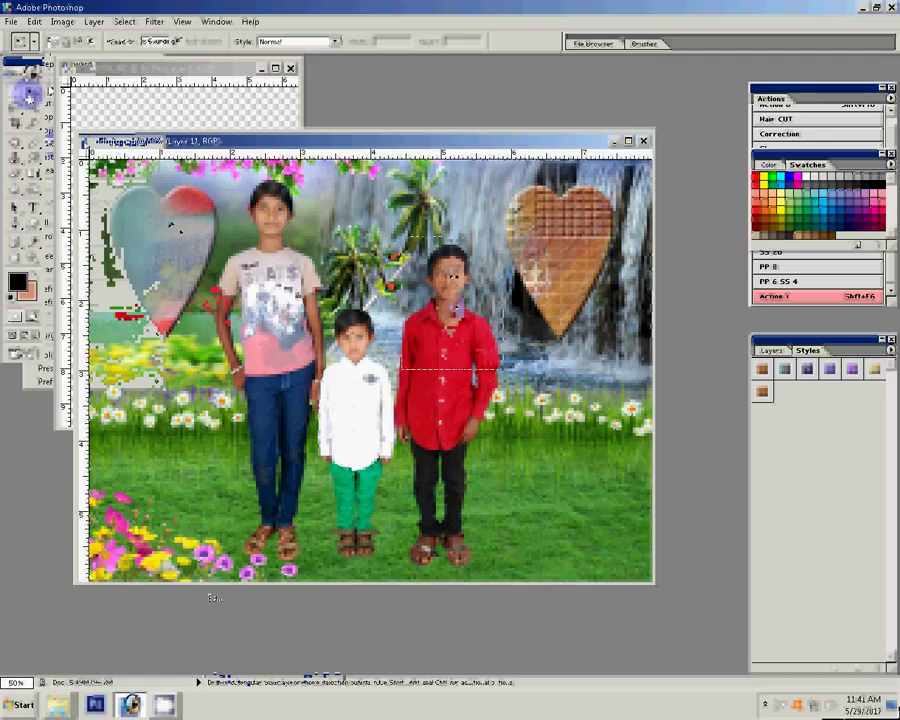
pyautogui.press('v')
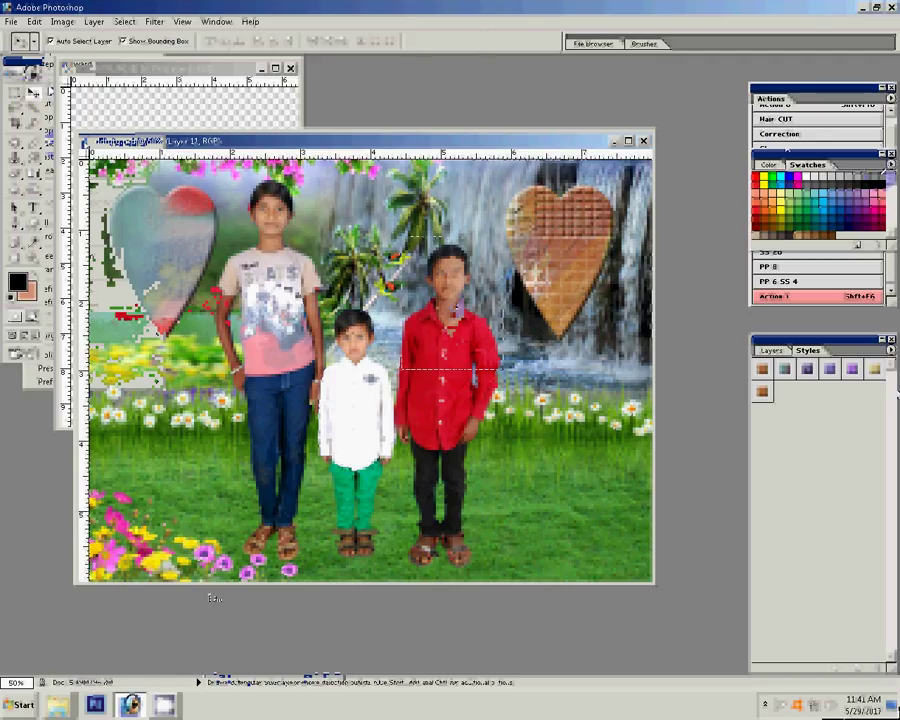
pyautogui.moveTo(807, 165); pyautogui.dragTo(717, 258)
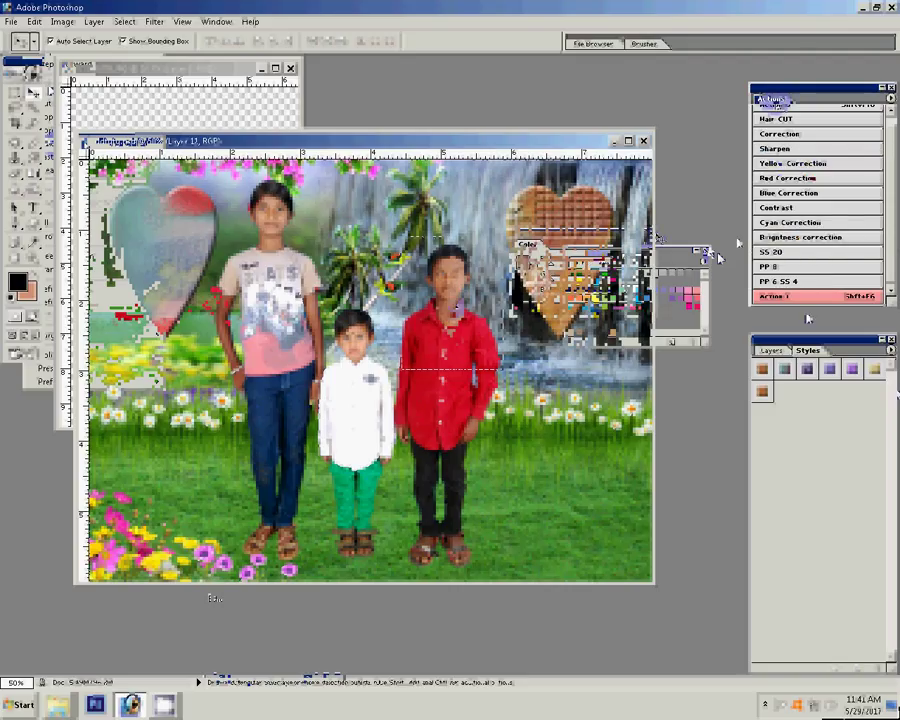
pyautogui.moveTo(808, 318); pyautogui.dragTo(785, 350)
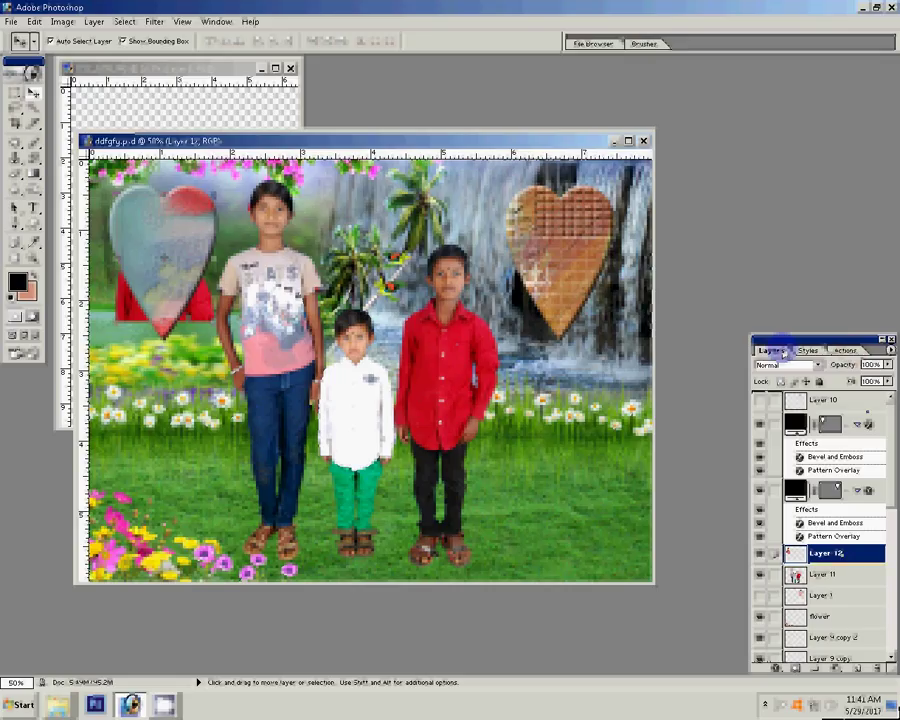
pyautogui.moveTo(830, 553); pyautogui.dragTo(866, 405)
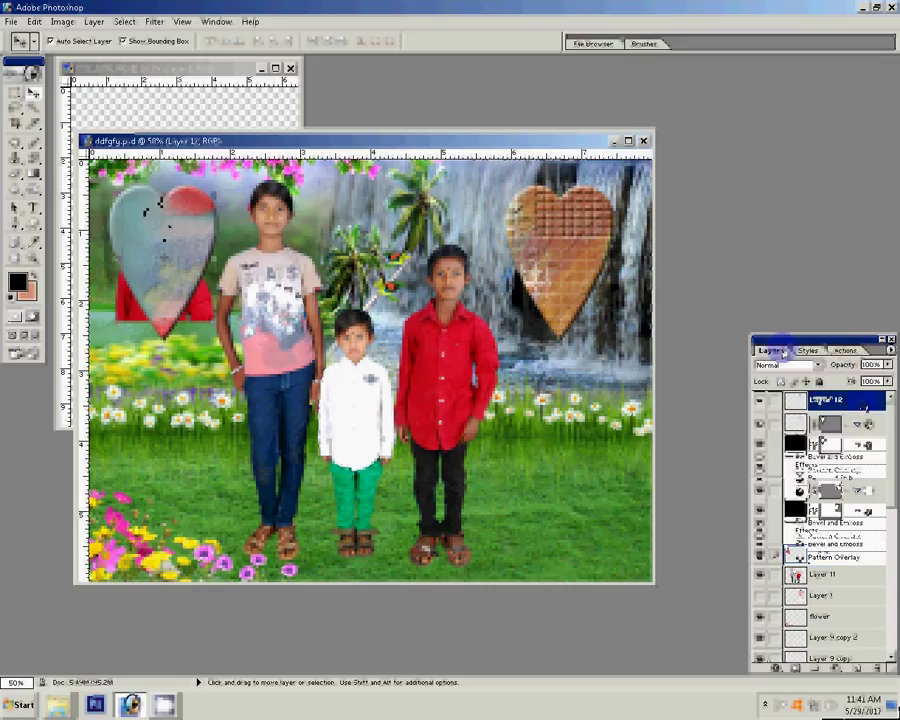
# Erase the excess below the left heart on Layer 12 with a 100% opacity, 80 px eraser.
pyautogui.click(16, 195)
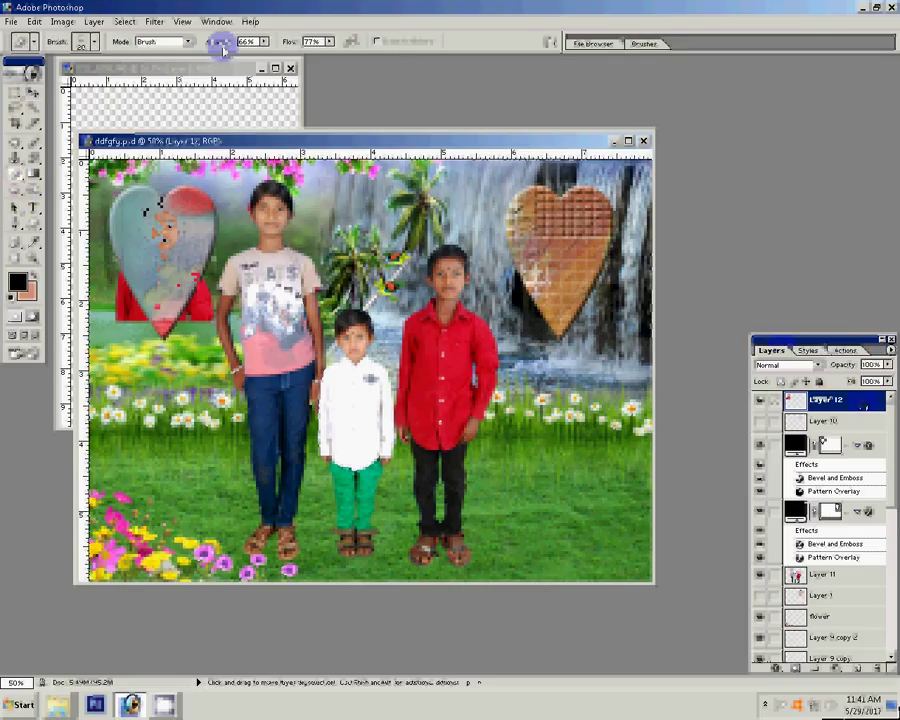
pyautogui.moveTo(222, 48); pyautogui.dragTo(262, 40)
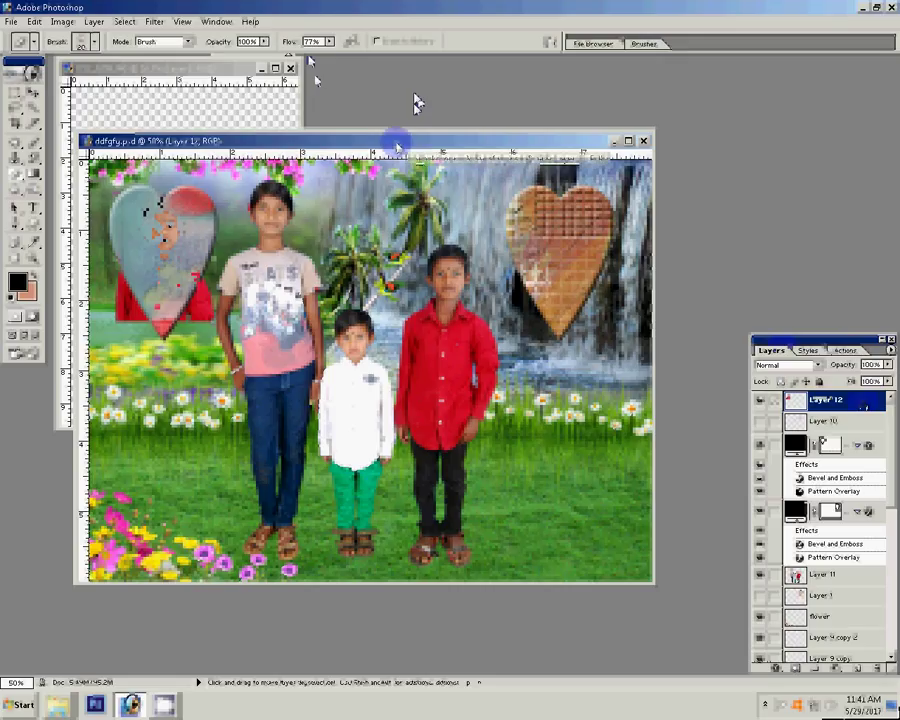
pyautogui.click(205, 118)
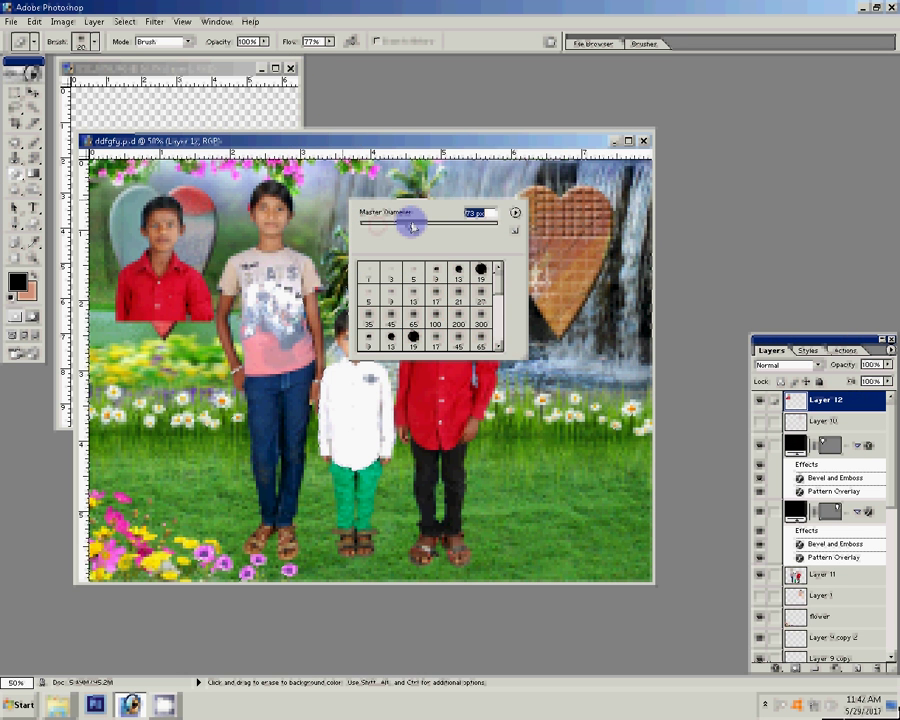
pyautogui.press('Return')
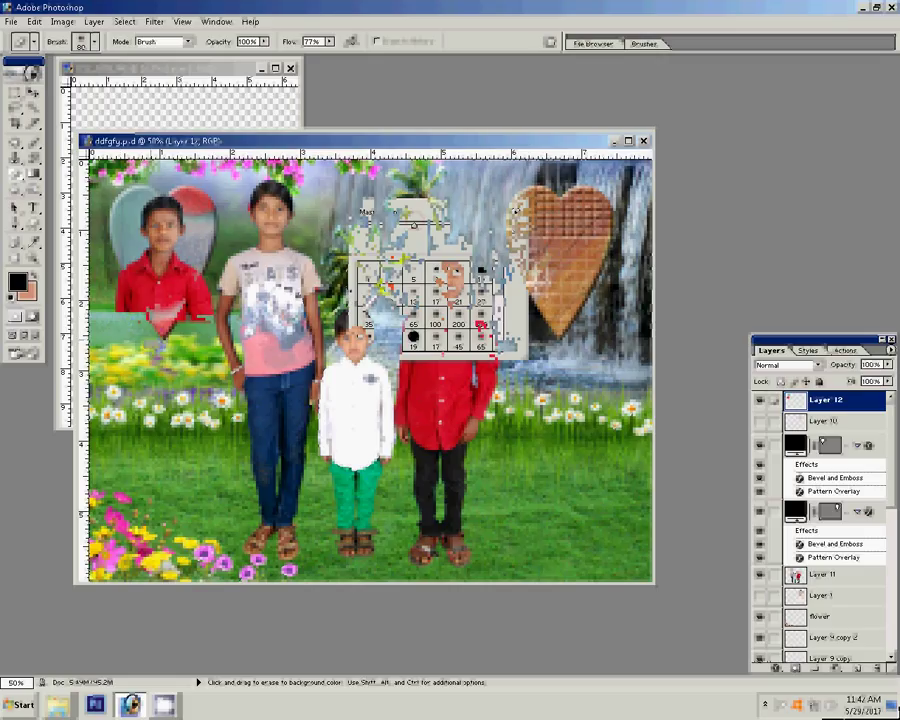
pyautogui.click(32, 93)
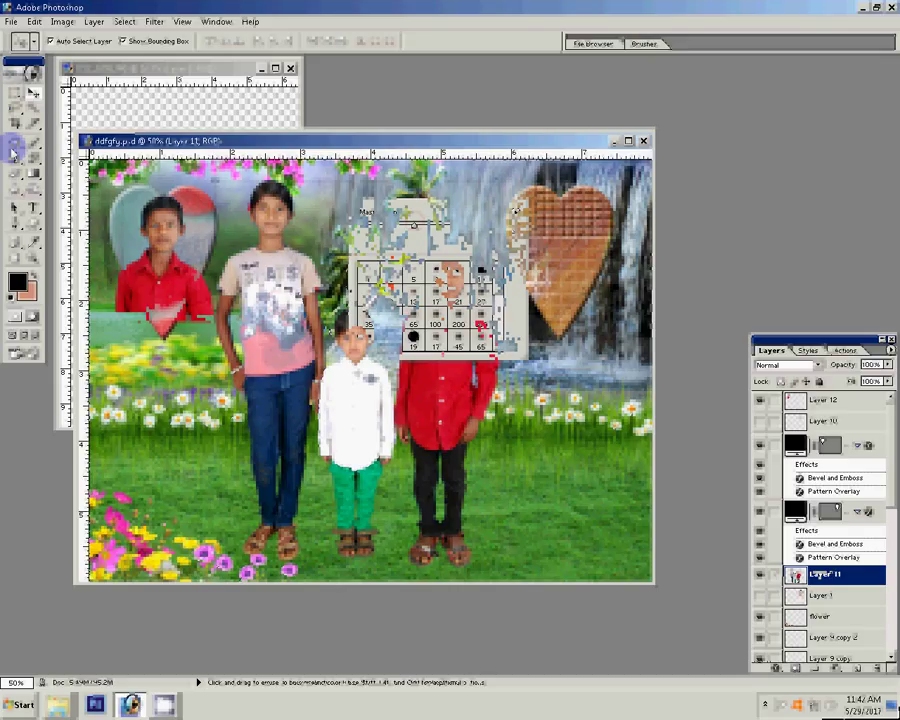
# Marquee the tall boy's upper body and copy it onto a new layer.
pyautogui.click(13, 95)
pyautogui.moveTo(205, 170); pyautogui.dragTo(330, 300)
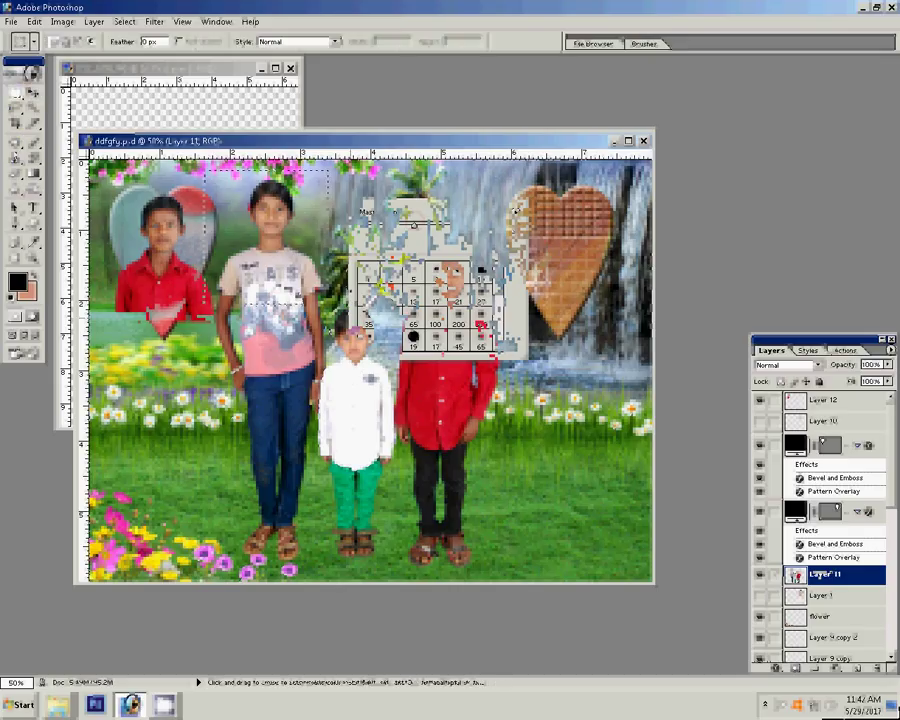
pyautogui.click(70, 168)
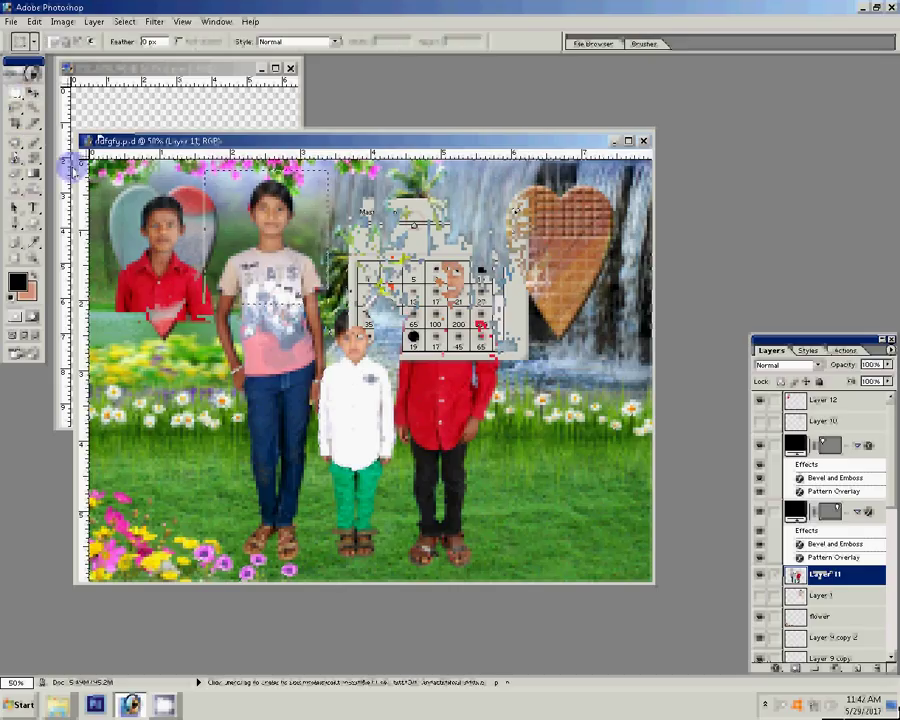
pyautogui.click(64, 22)
pyautogui.click(33, 22)
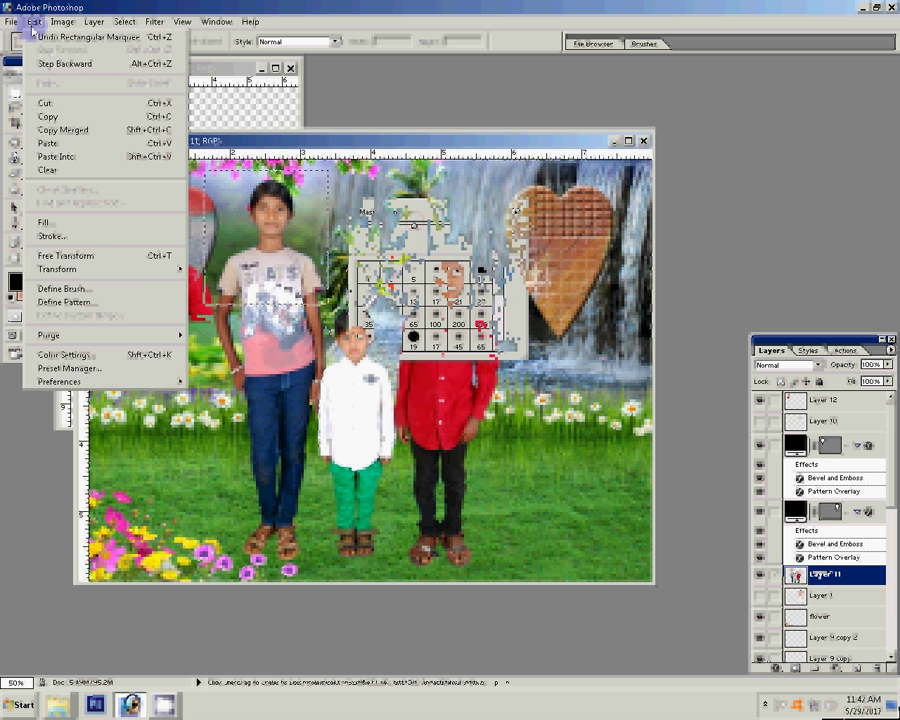
pyautogui.click(94, 22)
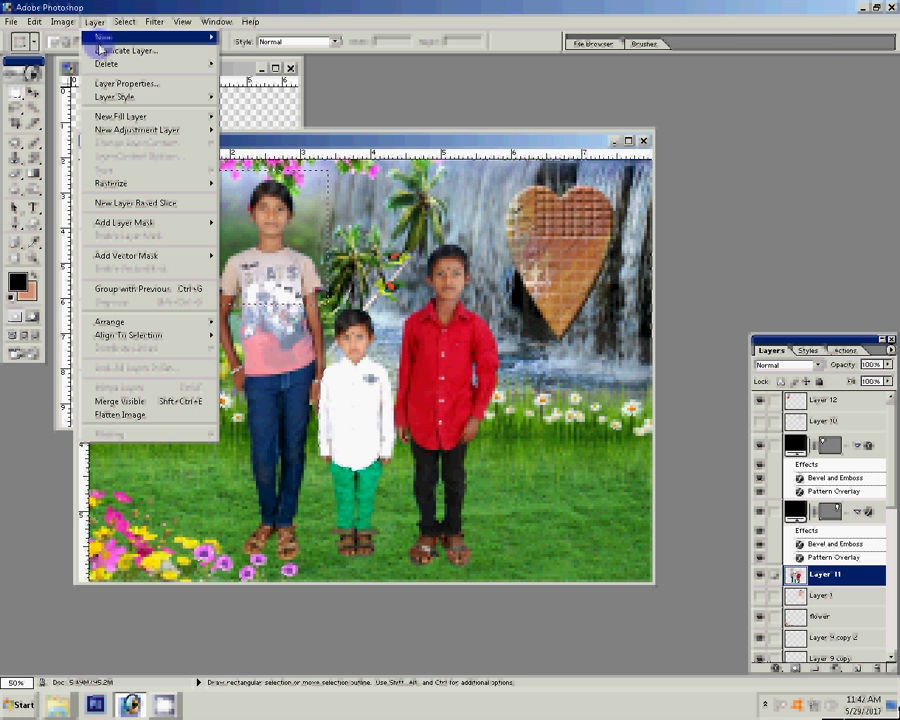
pyautogui.moveTo(104, 37)
pyautogui.click(302, 96)
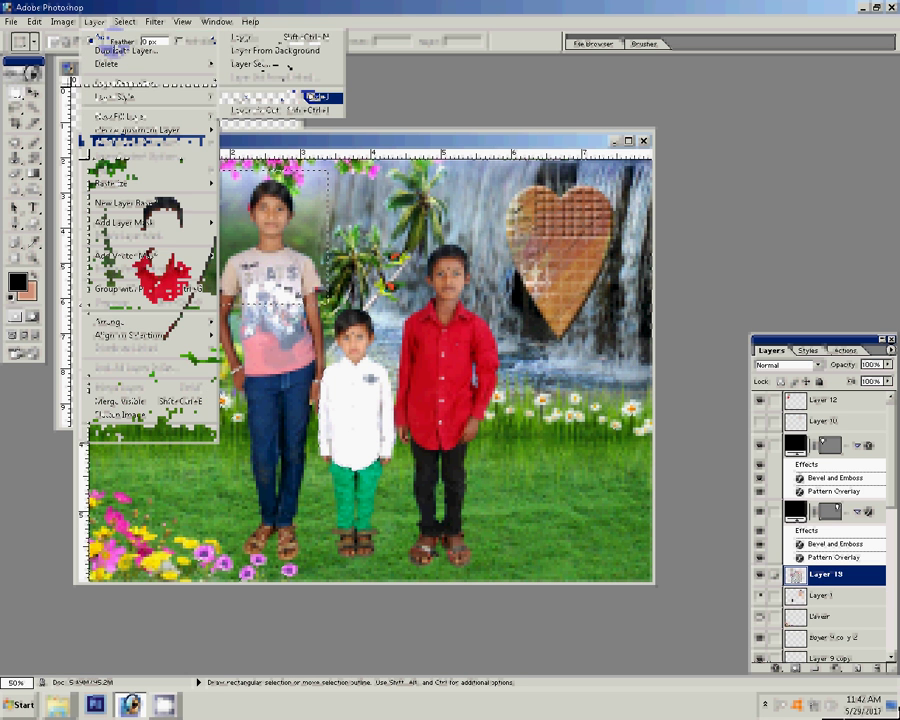
# Move the tall boy's portrait onto the right heart and stack it above the heart layer.
pyautogui.click(32, 92)
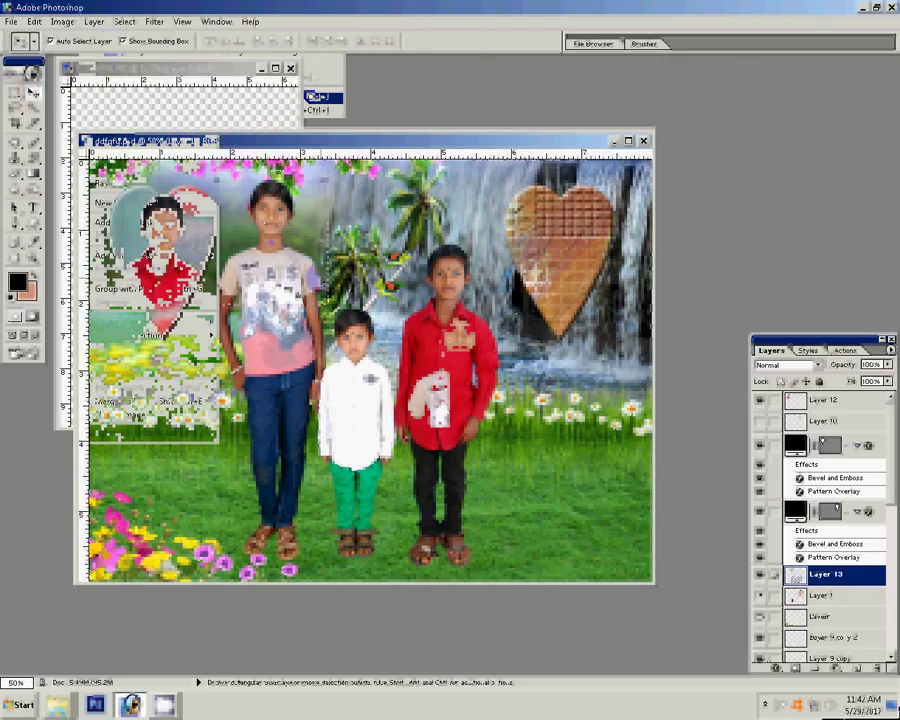
pyautogui.moveTo(435, 395); pyautogui.dragTo(548, 300)
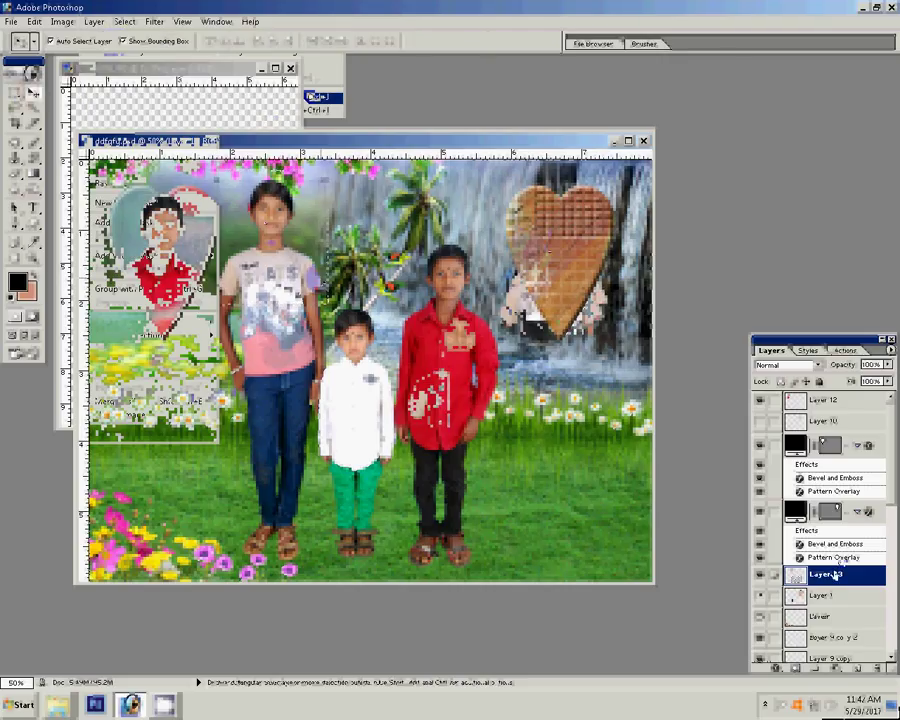
pyautogui.moveTo(822, 574); pyautogui.dragTo(853, 433)
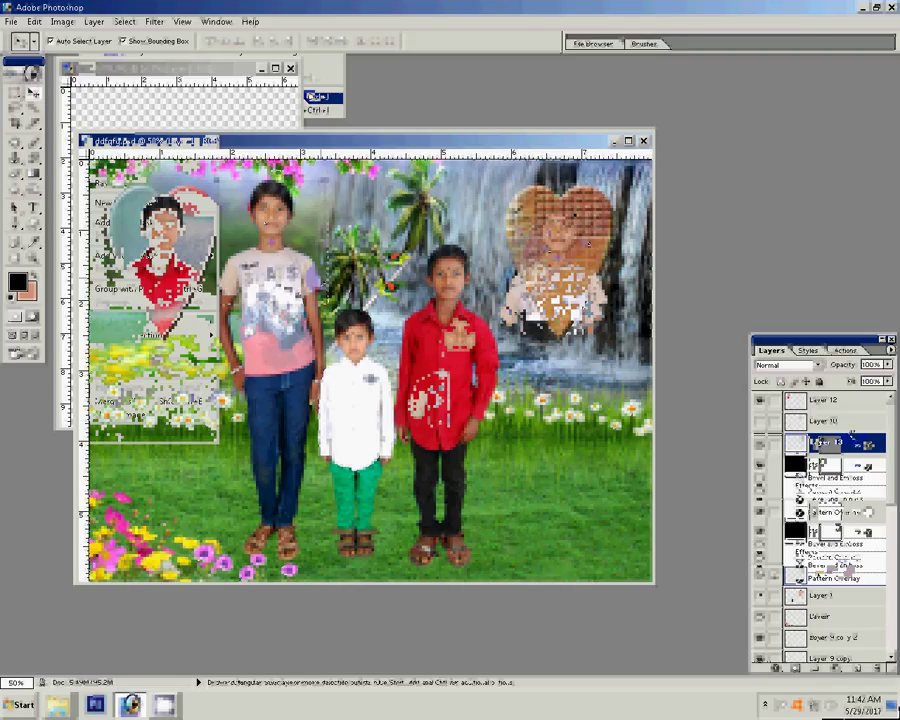
# Erase the dark surroundings around the right heart portrait with progressively larger brushes.
pyautogui.click(17, 175)
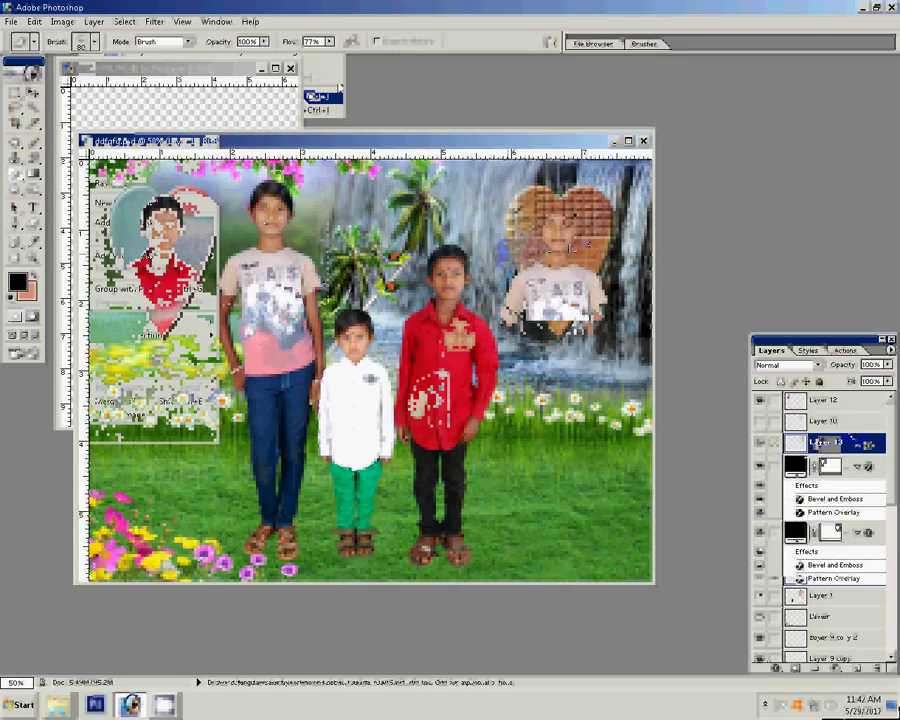
pyautogui.click(465, 230)
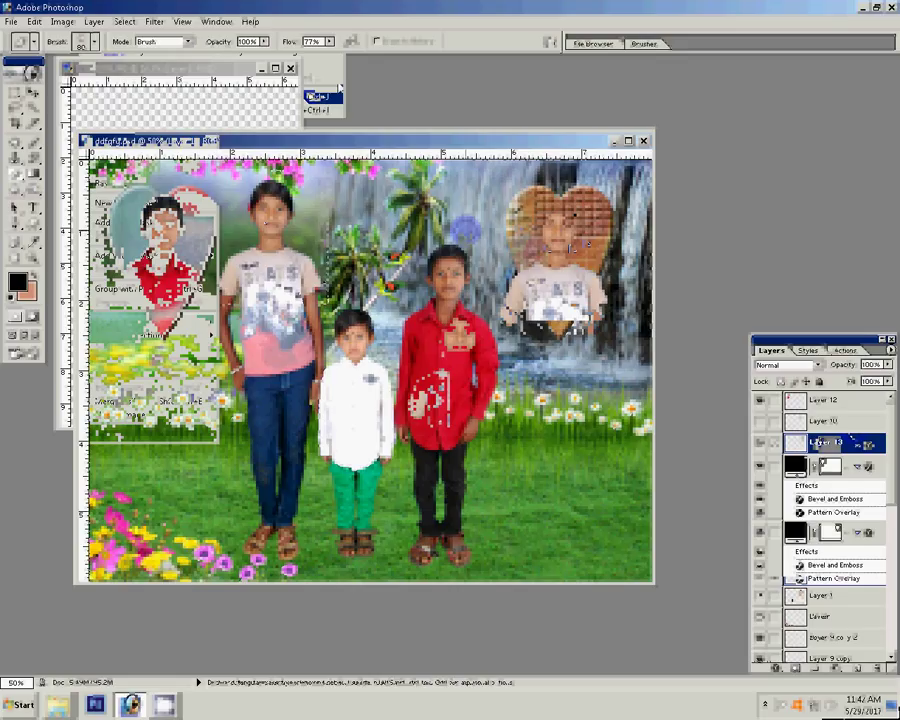
pyautogui.press(']')
pyautogui.press(']')
pyautogui.press(']')
pyautogui.moveTo(505, 285); pyautogui.dragTo(520, 320)
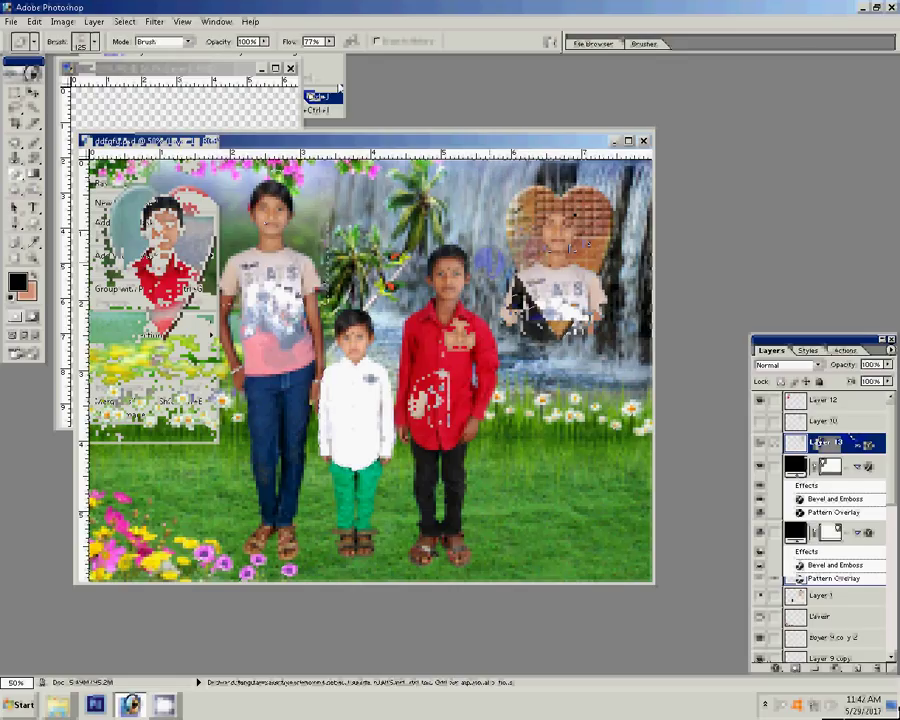
pyautogui.press(']')
pyautogui.press(']')
pyautogui.click(555, 297)
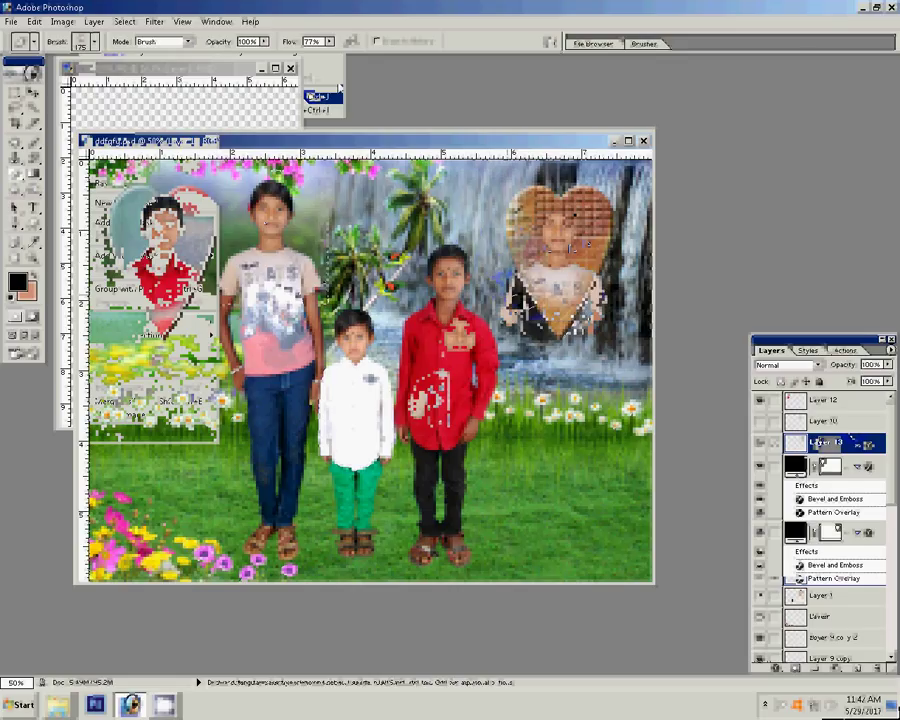
pyautogui.click(338, 95)
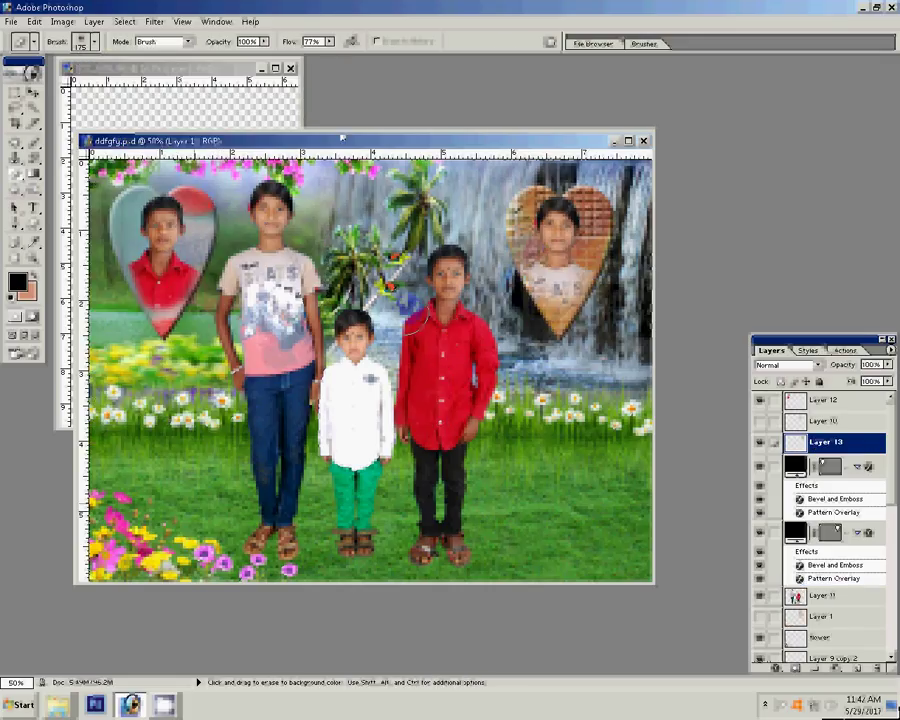
# Draw a lower-left club, choose the eight-point star shape, and style the club purple.
pyautogui.press('u')
pyautogui.click(291, 41)
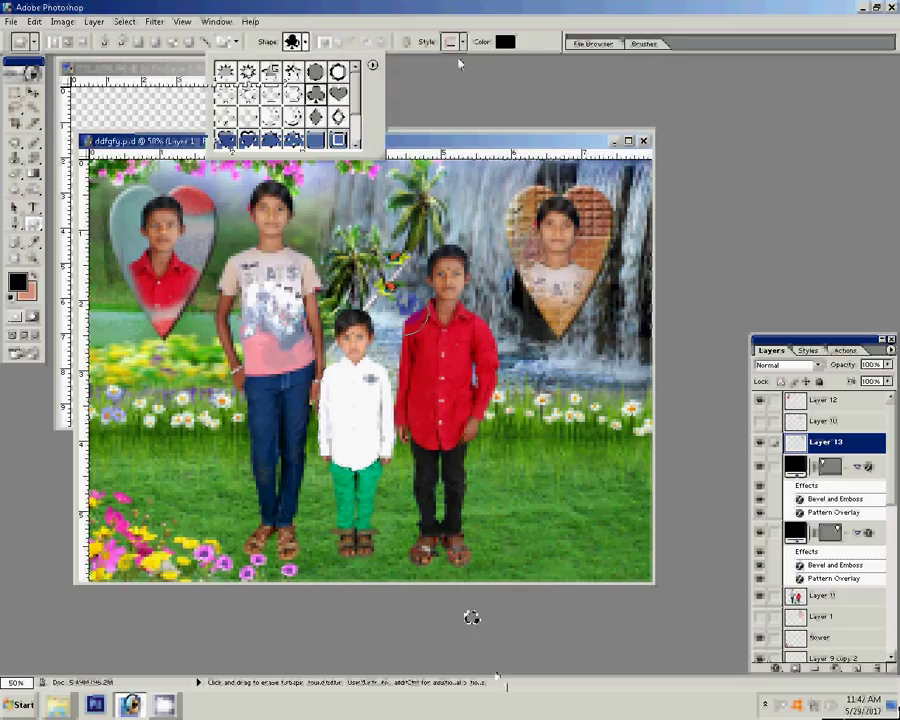
pyautogui.moveTo(113, 400); pyautogui.dragTo(208, 510)
pyautogui.click(291, 41)
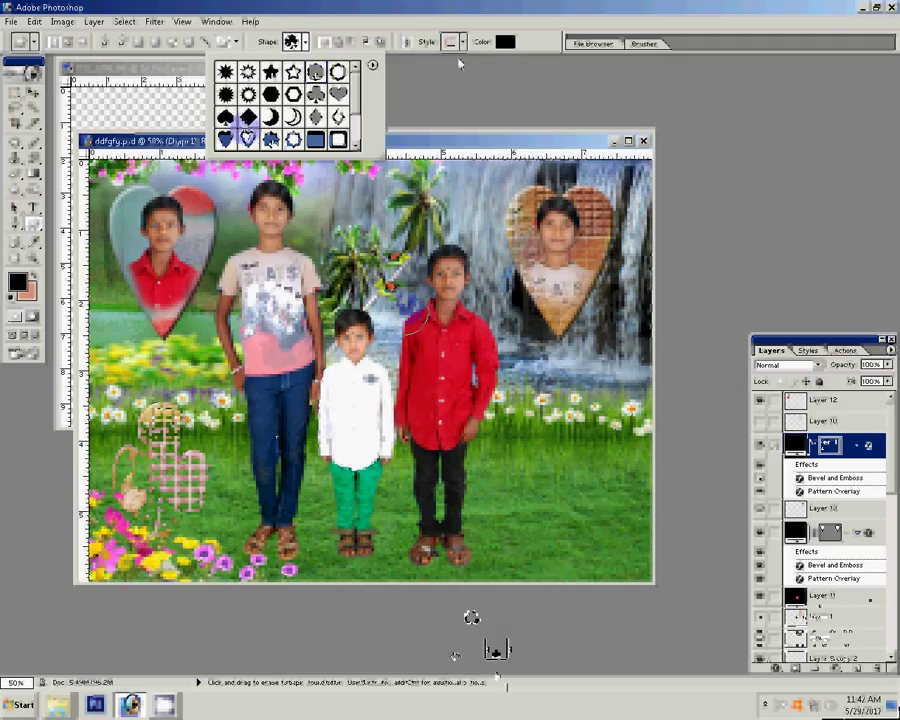
pyautogui.scroll(-3, 357, 130)
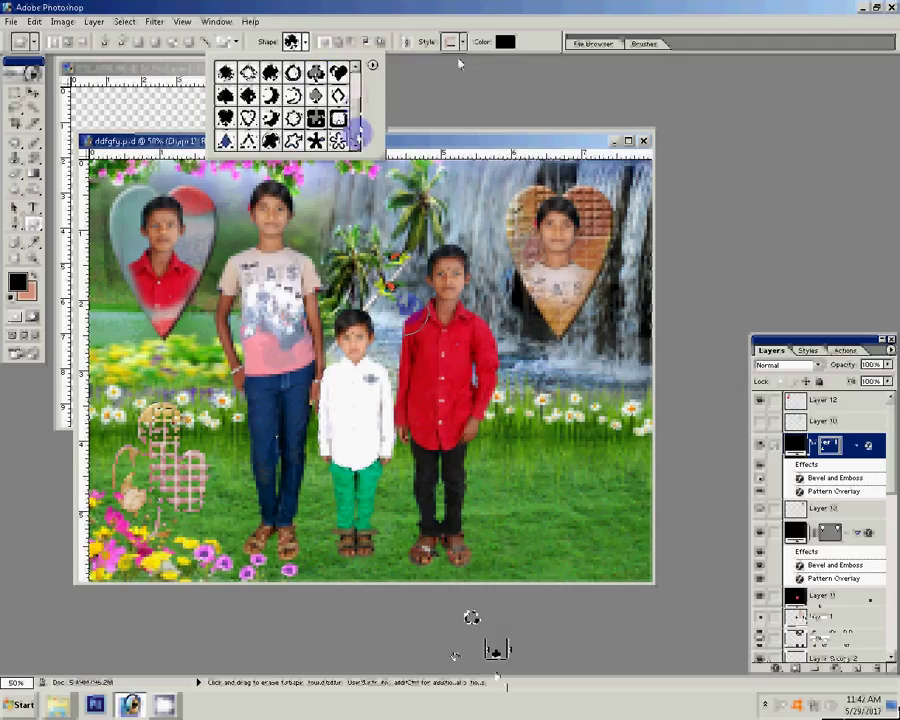
pyautogui.click(459, 64)
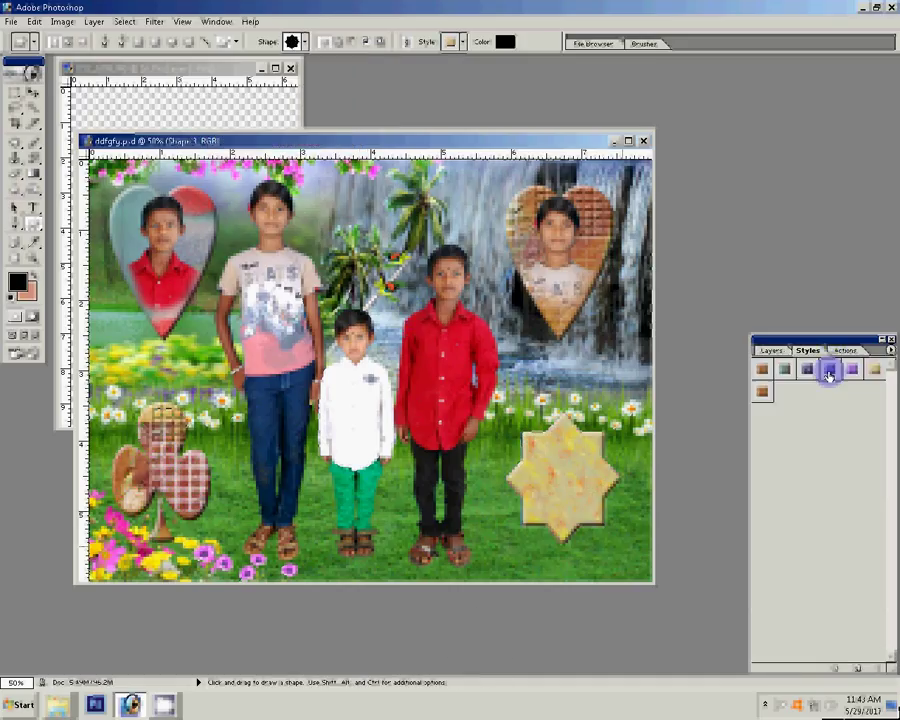
pyautogui.click(32, 97)
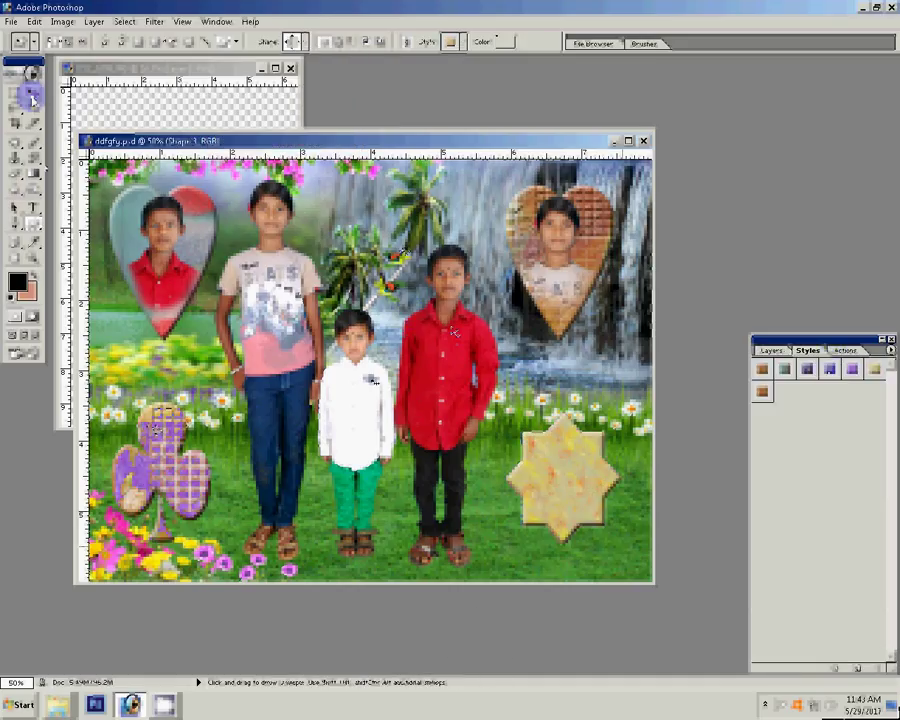
pyautogui.click(30, 92)
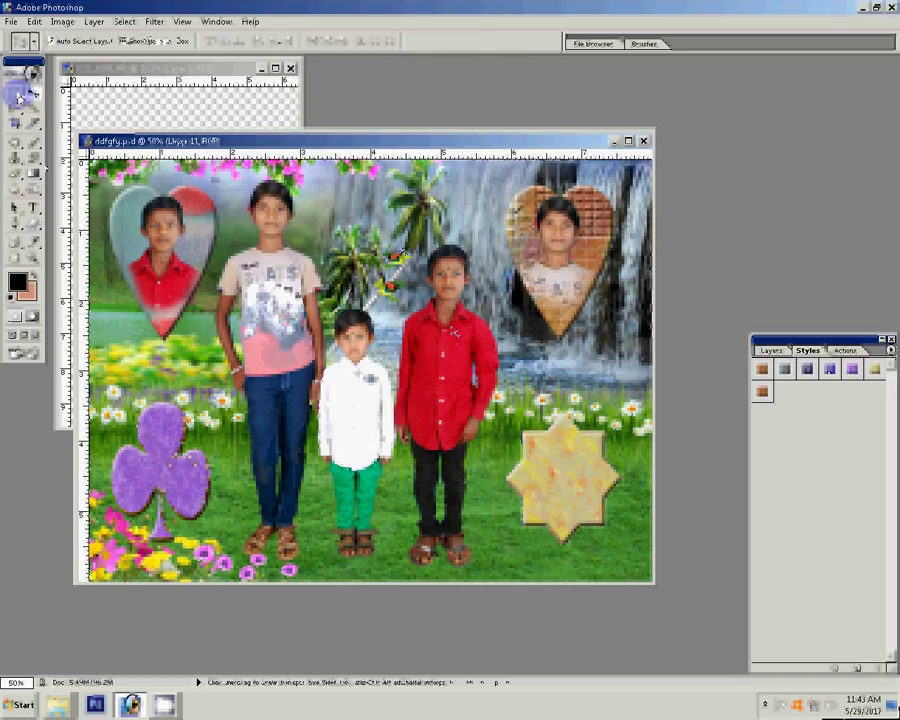
# Marquee the youngest boy's upper body and copy it onto a new layer.
pyautogui.click(14, 92)
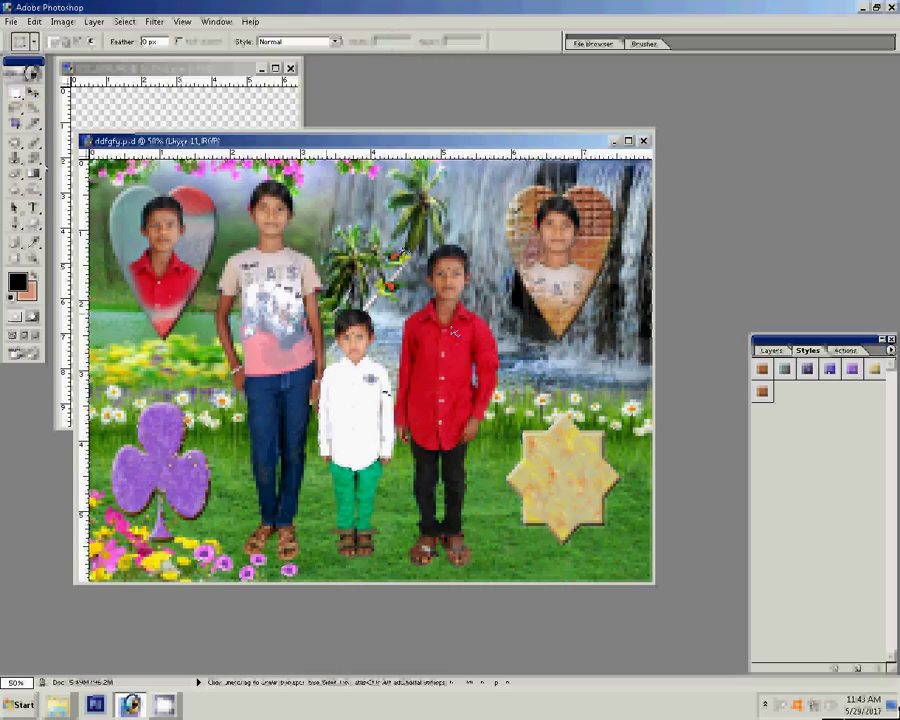
pyautogui.moveTo(322, 312); pyautogui.dragTo(393, 396)
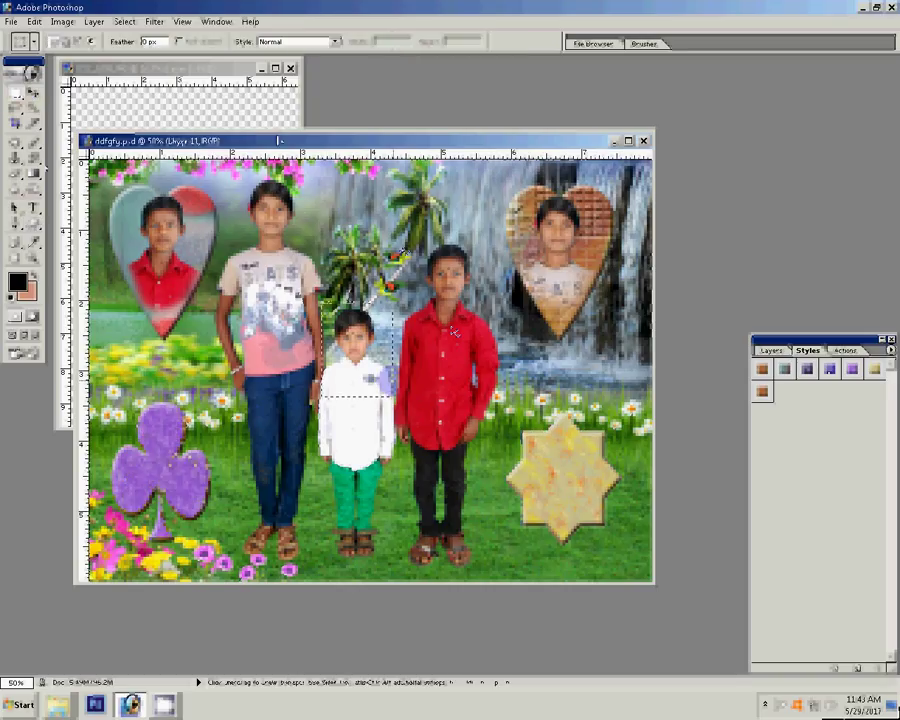
pyautogui.click(93, 21)
pyautogui.moveTo(160, 40)
pyautogui.click(322, 97)
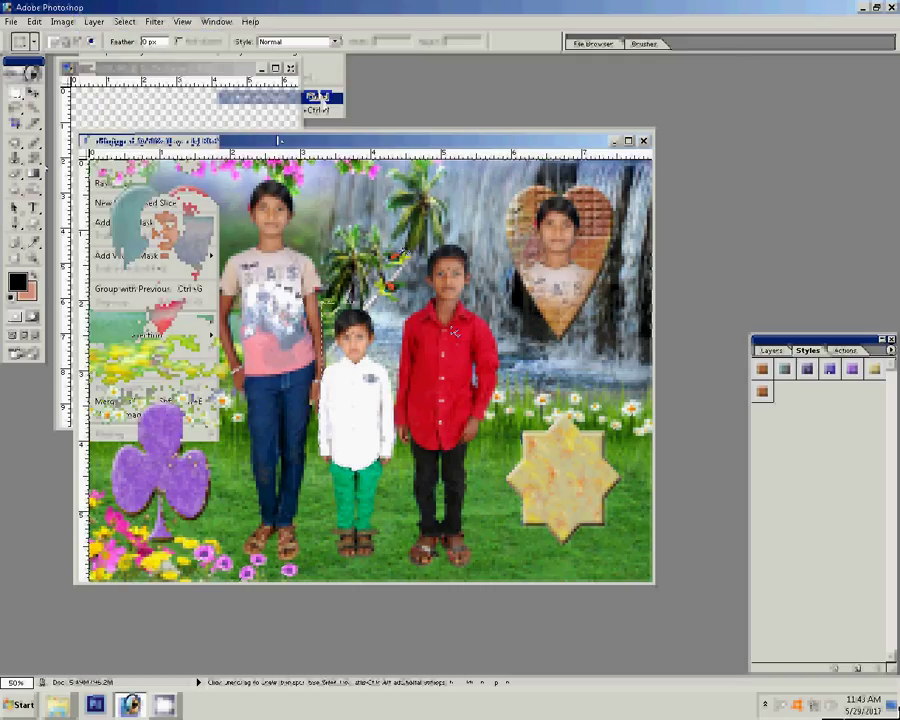
pyautogui.click(31, 92)
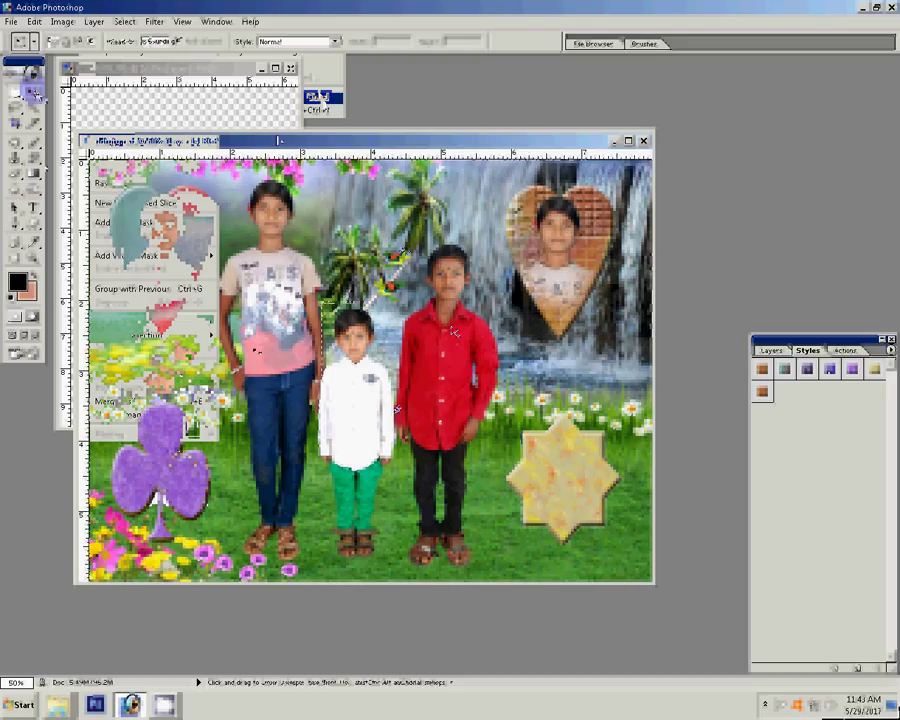
pyautogui.press('F7')
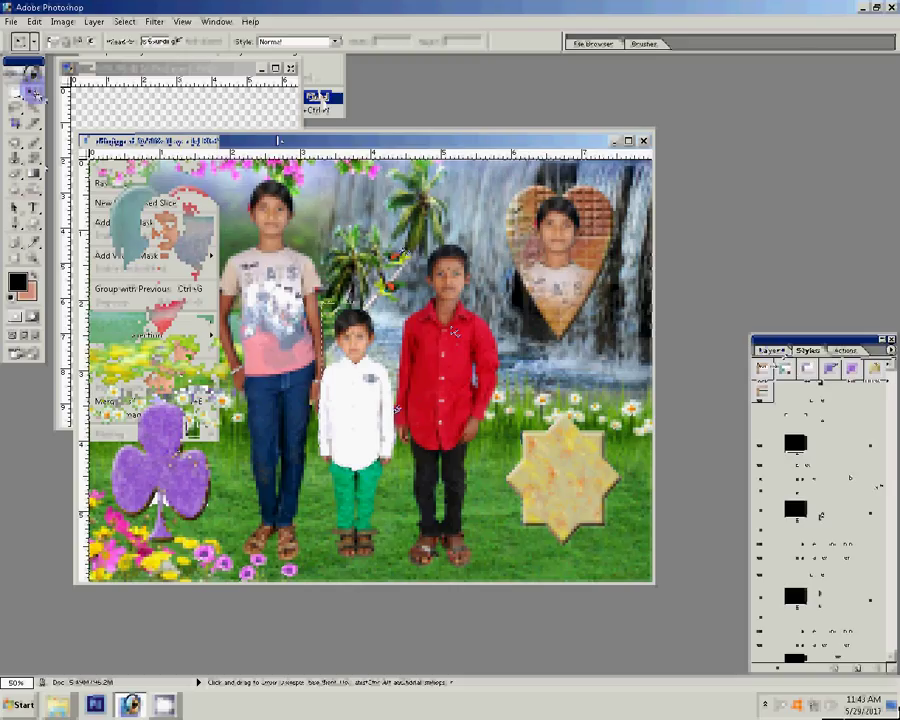
pyautogui.click(33, 74)
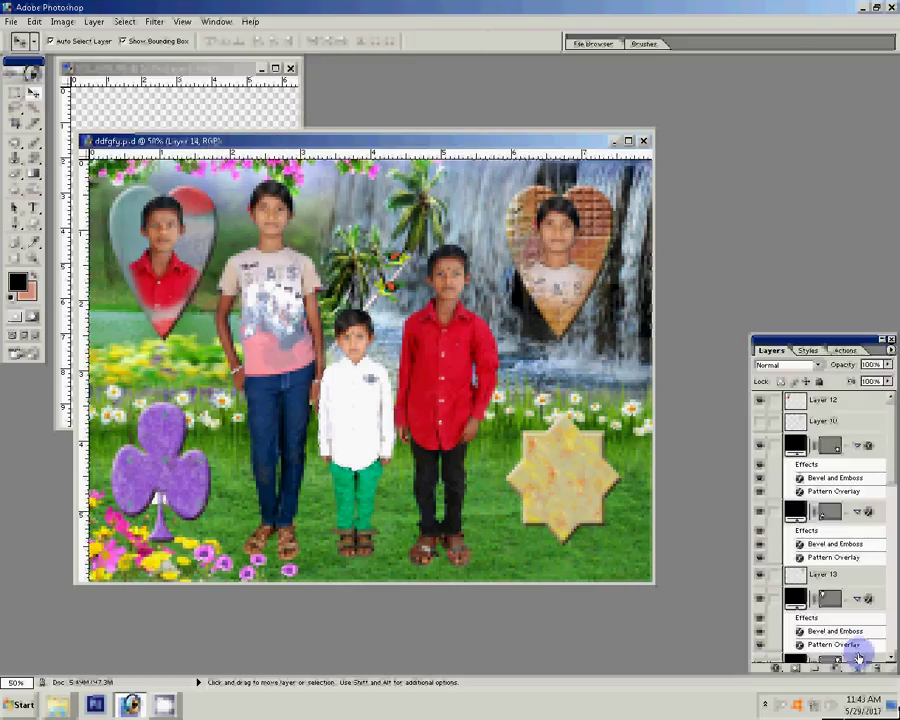
pyautogui.press('m')
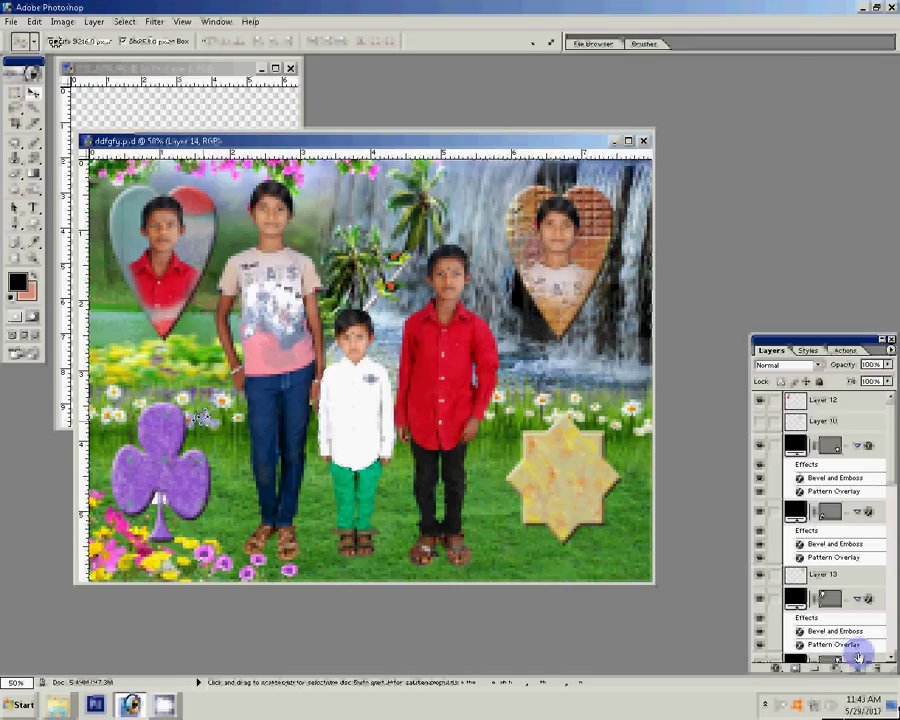
pyautogui.press('v')
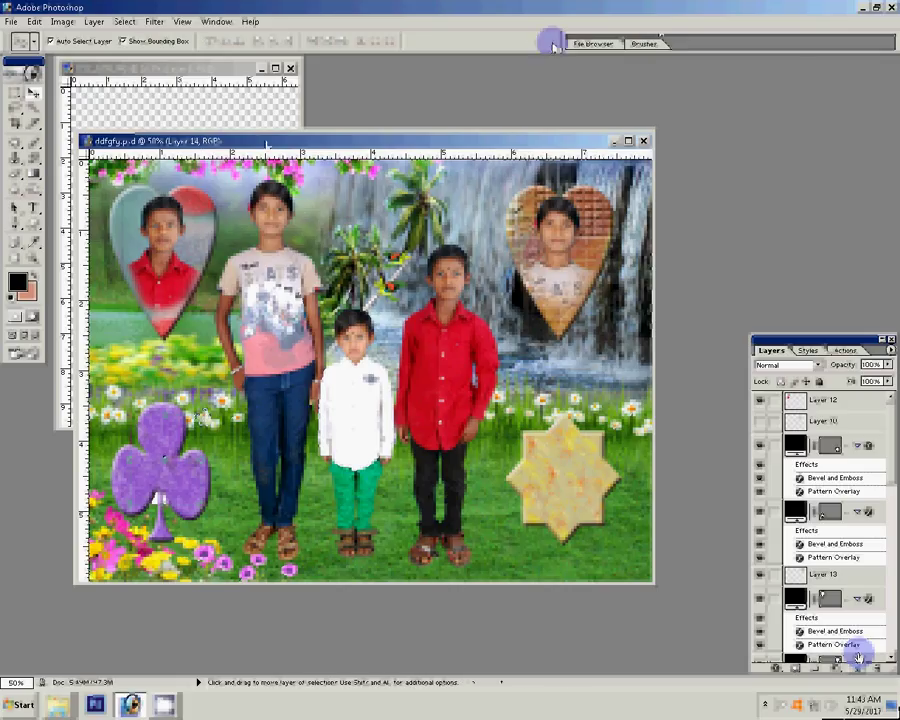
# Stack the youngest boy's layer above the club shape and erase around his portrait.
pyautogui.click(830, 511)
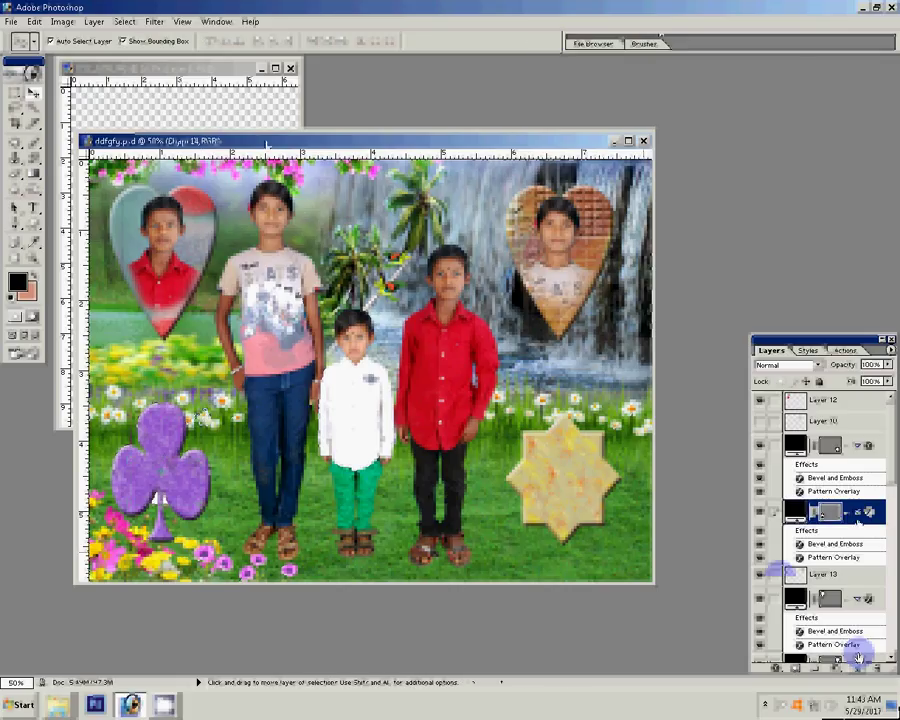
pyautogui.moveTo(858, 657); pyautogui.dragTo(858, 657)
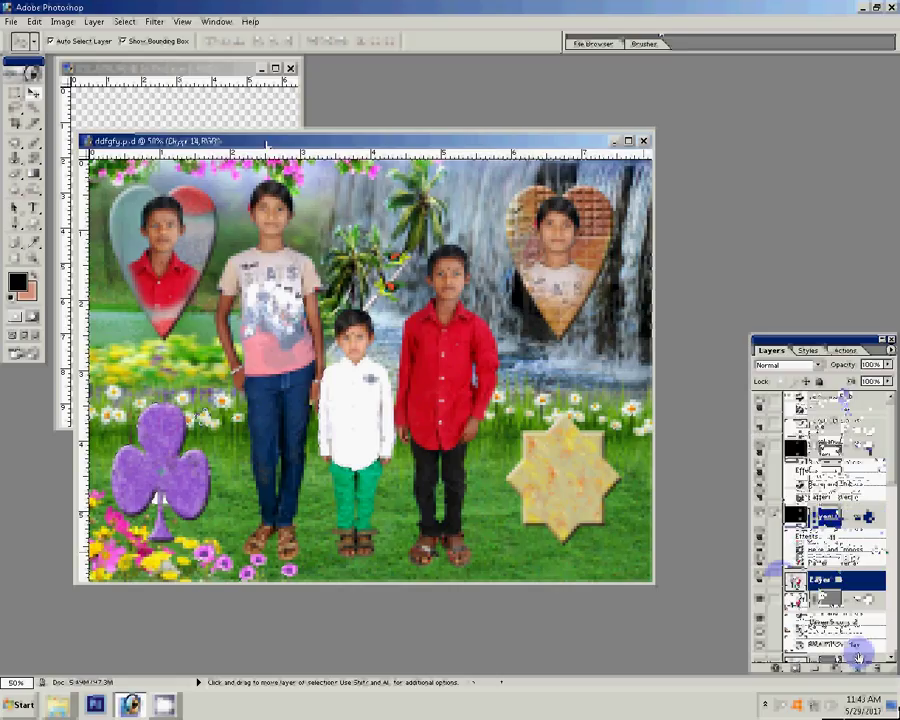
pyautogui.moveTo(830, 580); pyautogui.dragTo(836, 428)
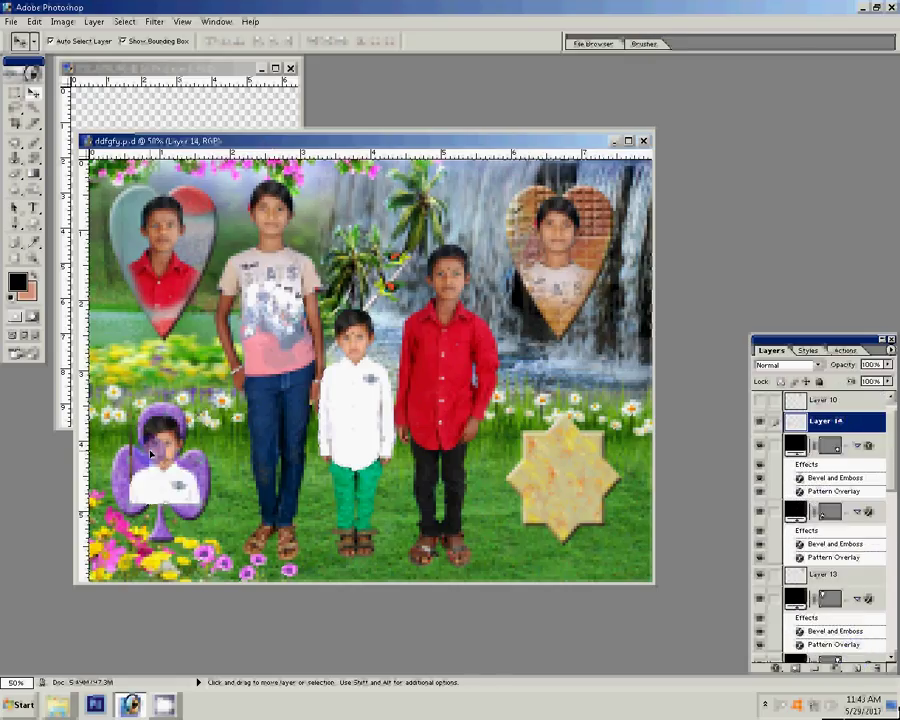
pyautogui.click(17, 156)
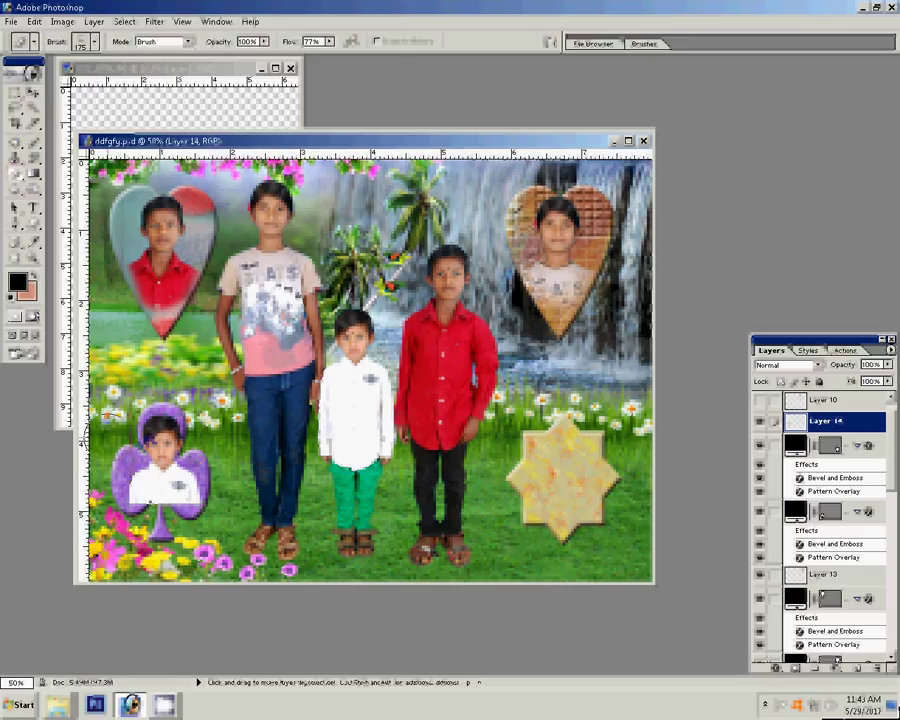
pyautogui.moveTo(150, 470); pyautogui.dragTo(185, 492)
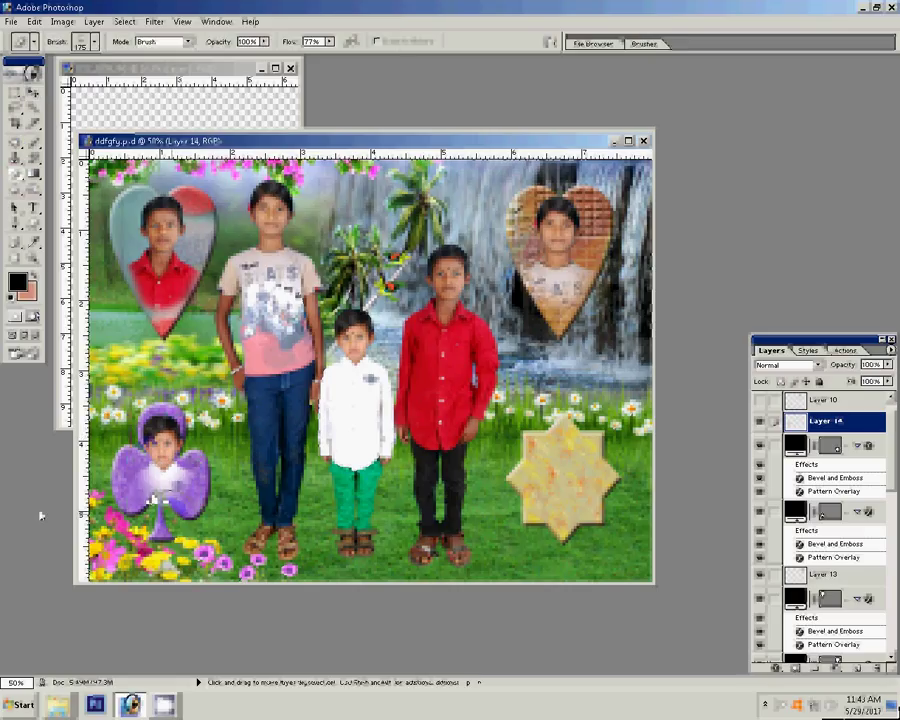
pyautogui.press('y')
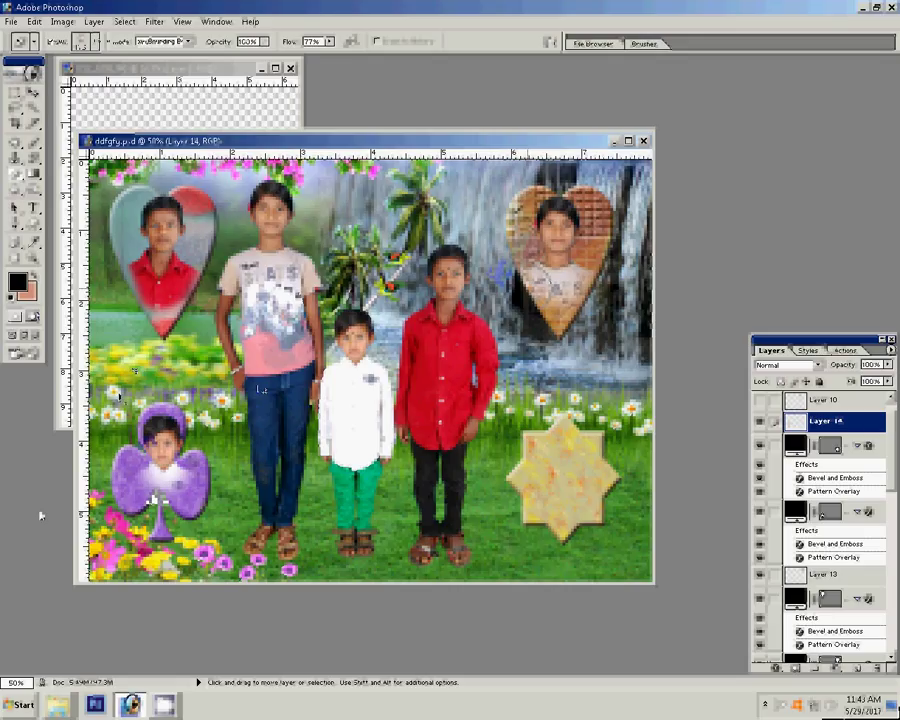
pyautogui.click(275, 398)
pyautogui.click(562, 442)
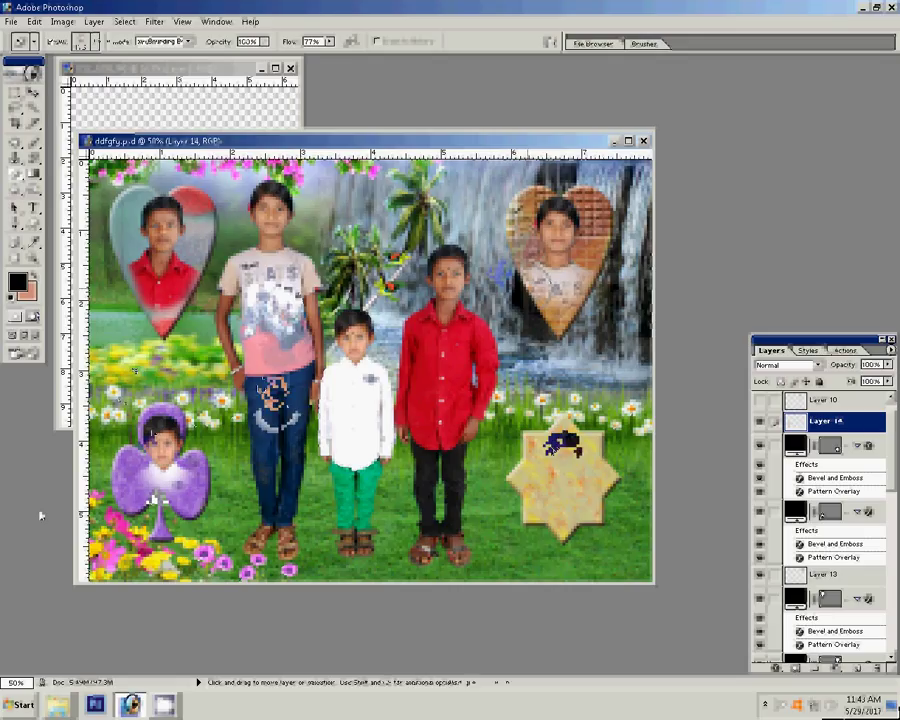
# Duplicate the youngest boy's portrait layer and merge all visible layers.
pyautogui.hotkey('ctrl', 'j')
pyautogui.press('v')
pyautogui.hotkey('alt', 'l')
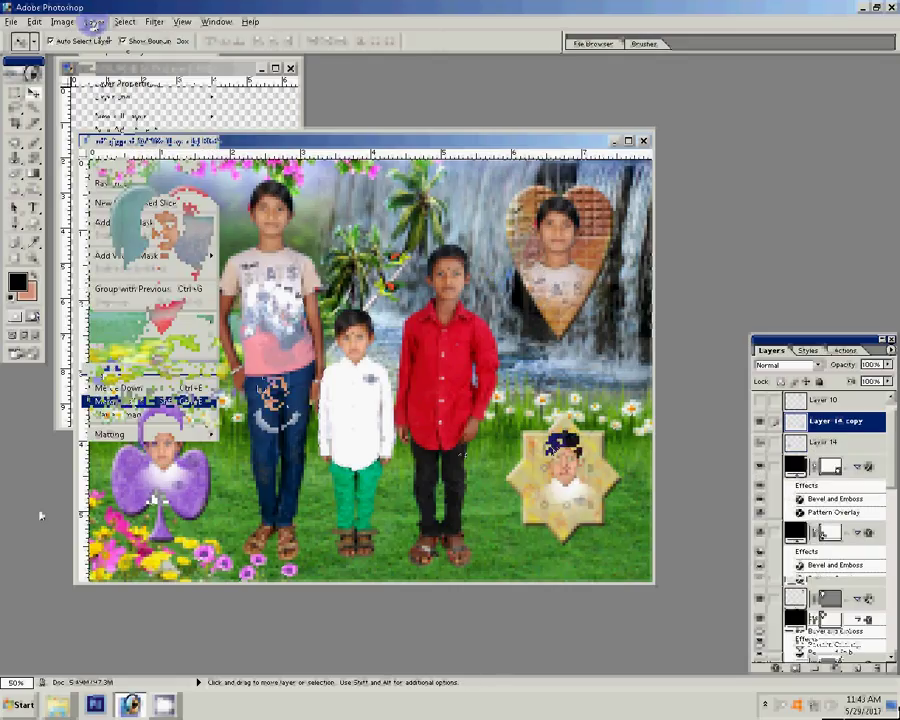
pyautogui.press('Return')
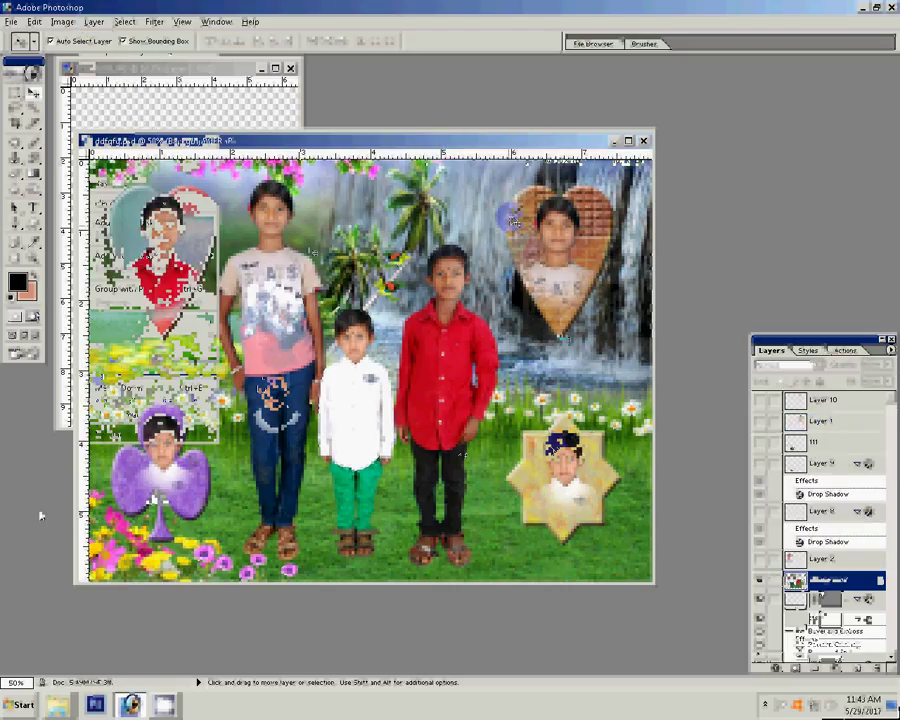
# Set the document width to 9 inches, giving 1800 × 1200 pixels at 200 pixels/inch.
pyautogui.rightClick(378, 141)
pyautogui.click(395, 160)
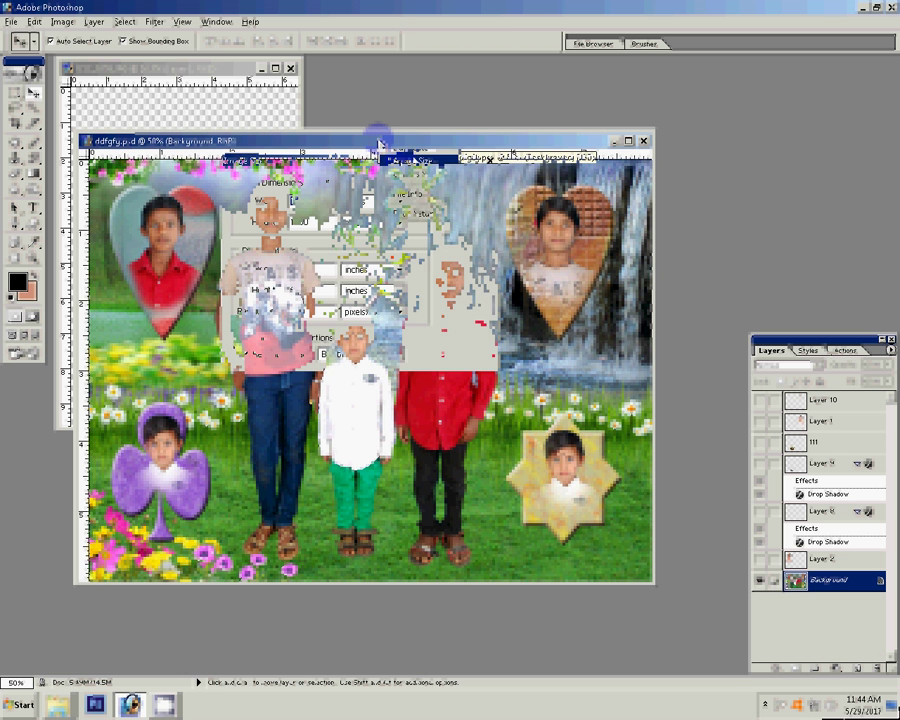
pyautogui.doubleClick(309, 268)
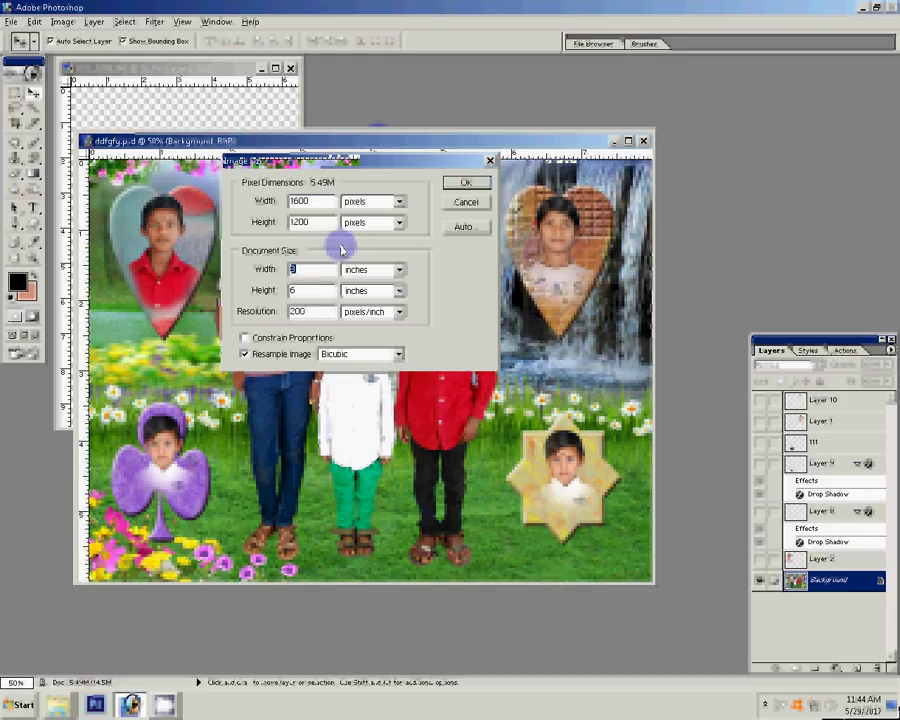
pyautogui.write('9')
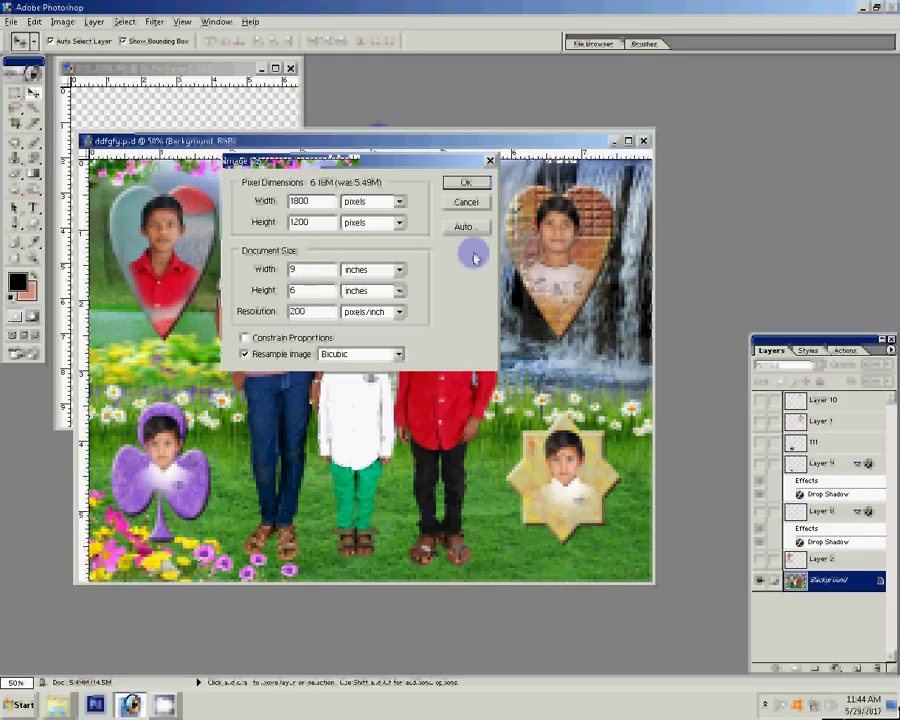
pyautogui.press('Return')
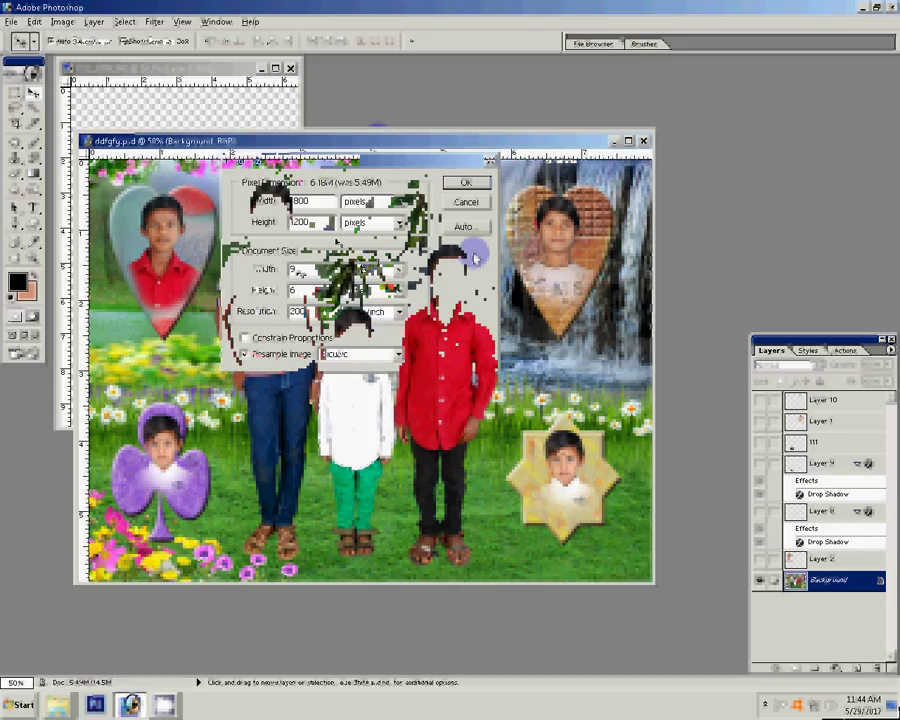
pyautogui.press('c')
pyautogui.doubleClick(85, 41)
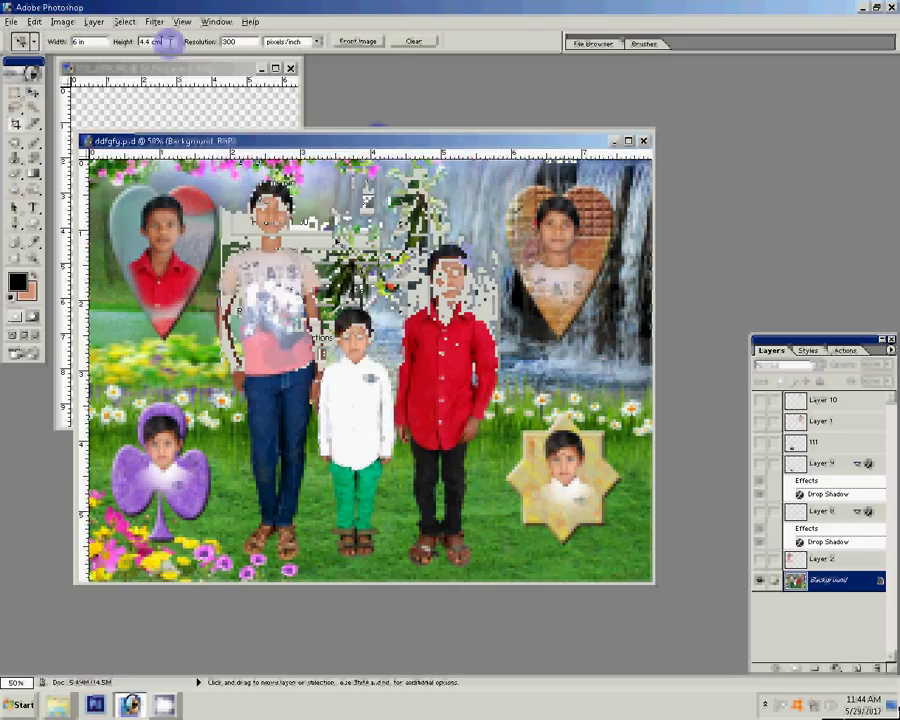
# Crop the whole composition to 4 in high, 6 in wide at 300 pixels/inch.
pyautogui.doubleClick(160, 41)
pyautogui.write('4 in')
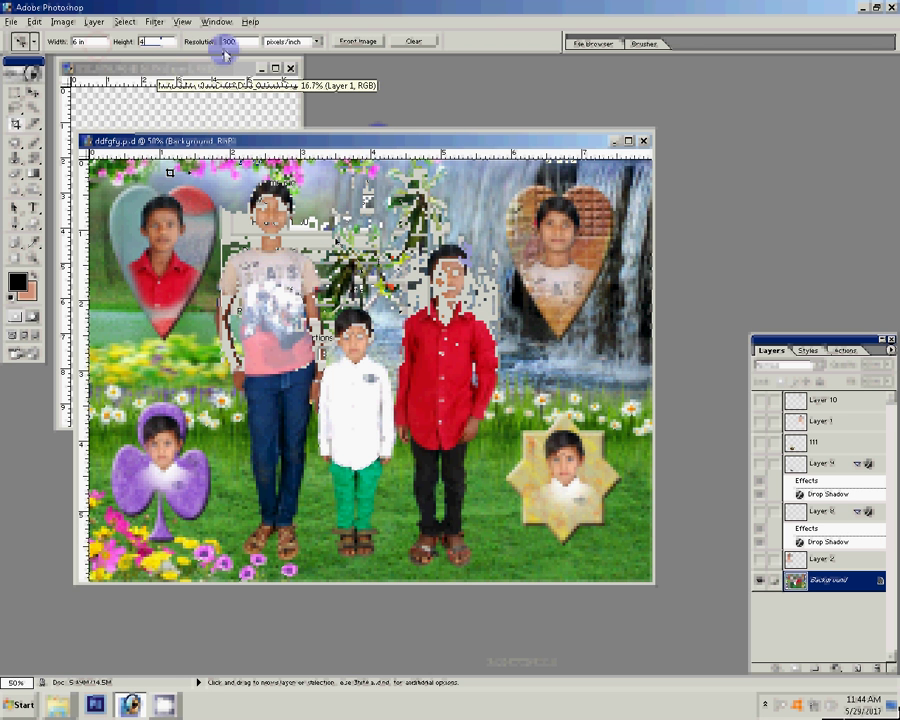
pyautogui.press('Tab')
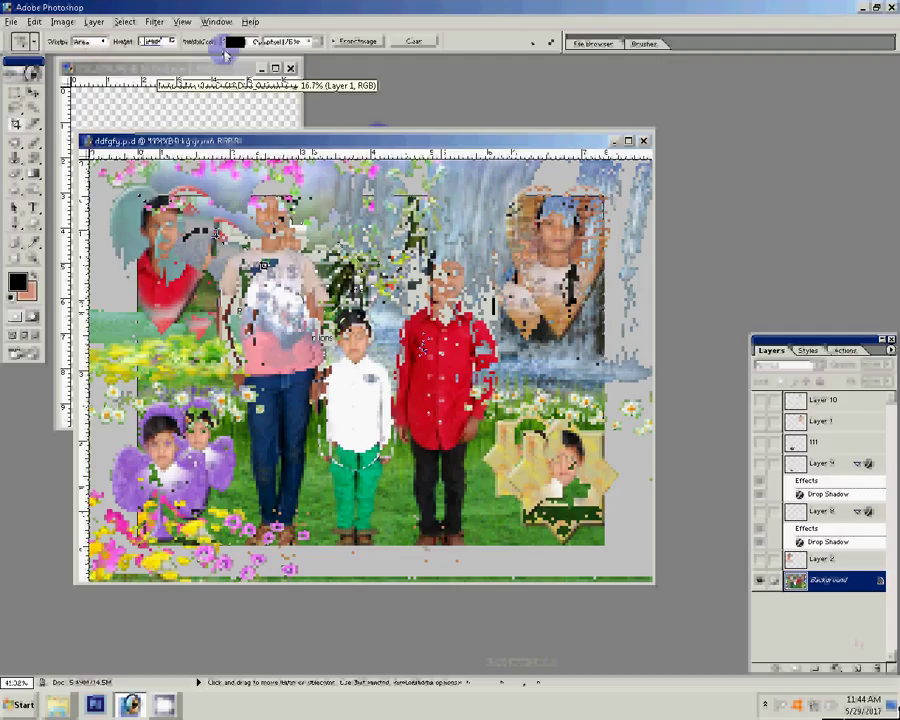
pyautogui.moveTo(137, 196); pyautogui.dragTo(604, 517)
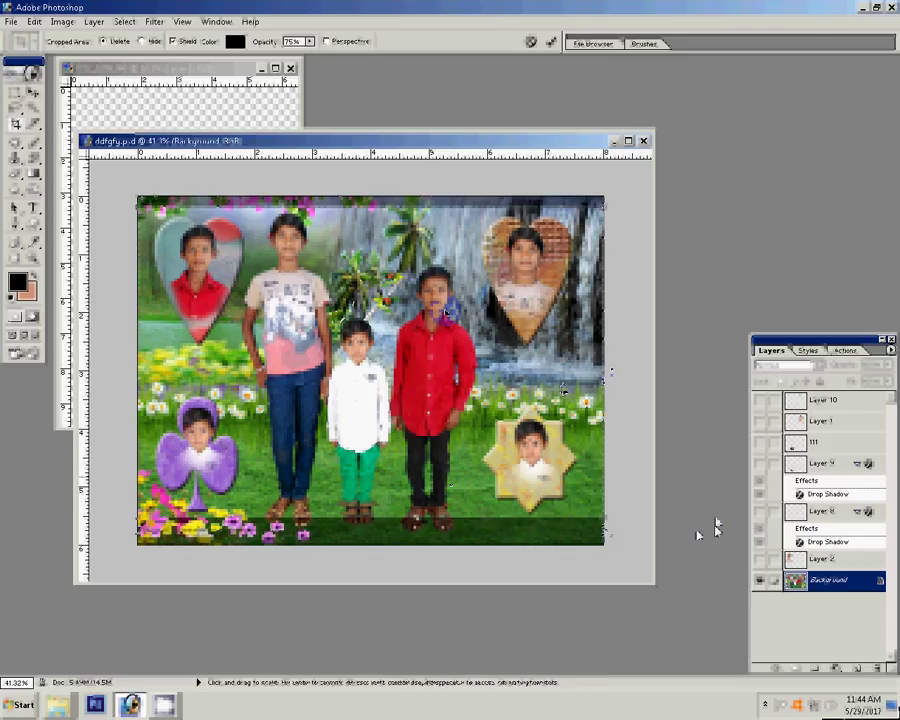
pyautogui.press('Escape')
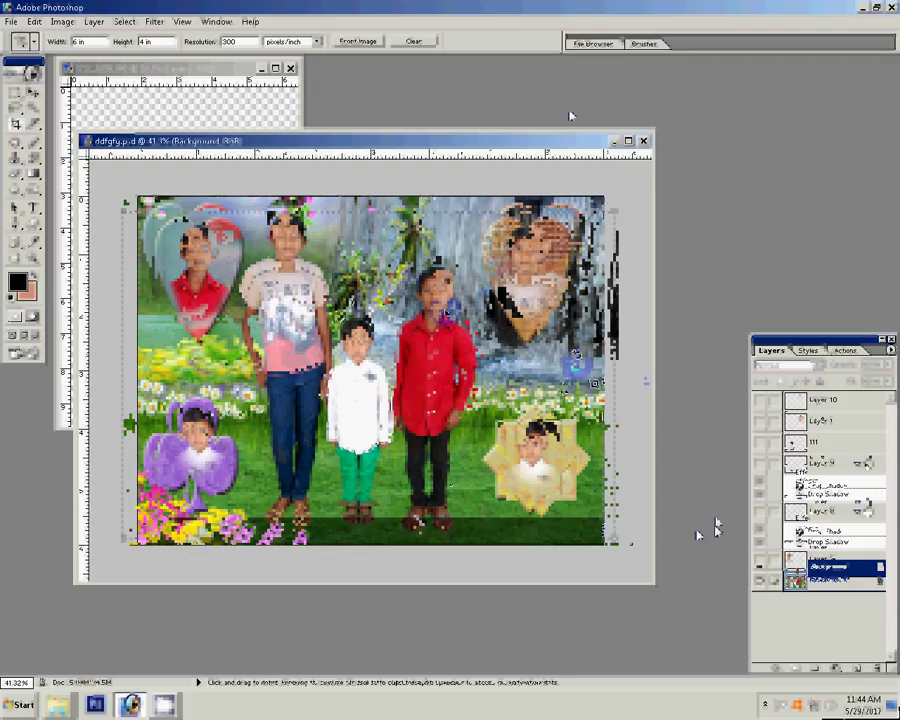
pyautogui.click(855, 560)
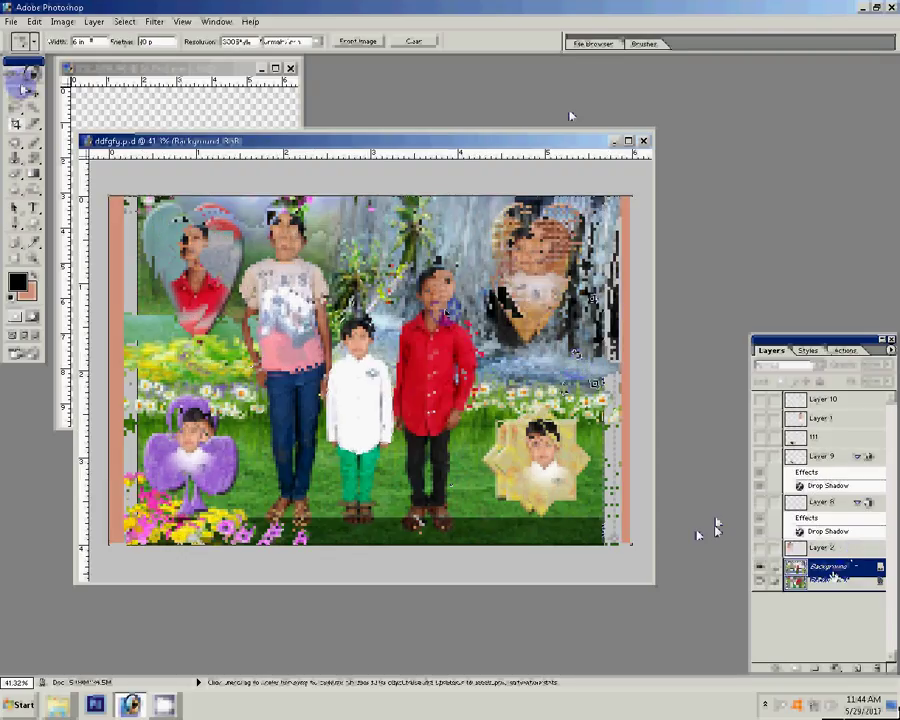
pyautogui.press('m')
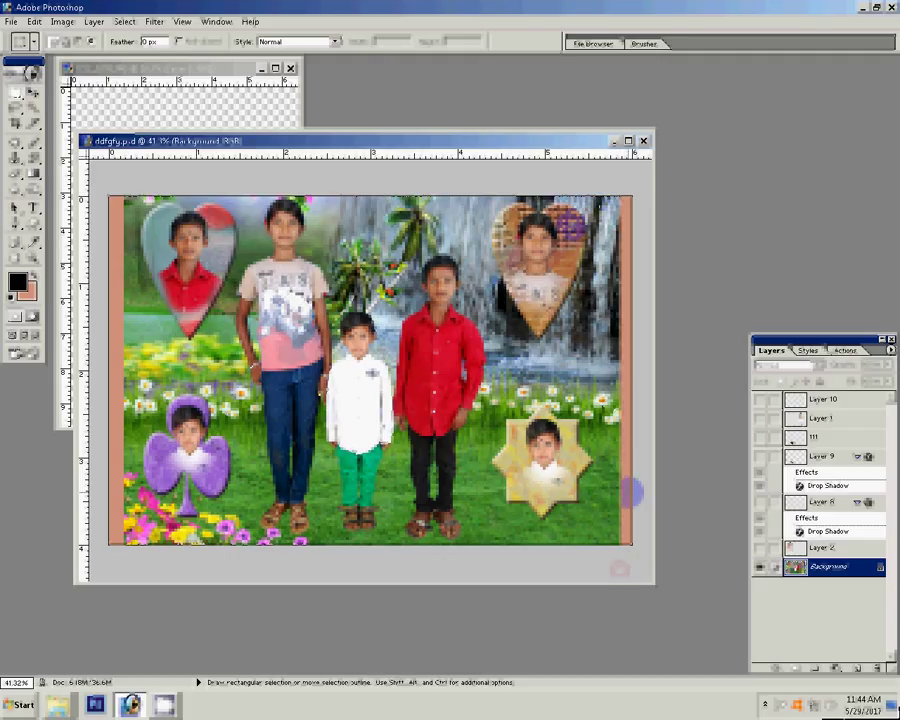
# Convert the background to Layer 0 and stretch the right-edge strip over the empty border.
pyautogui.moveTo(597, 189); pyautogui.dragTo(627, 536)
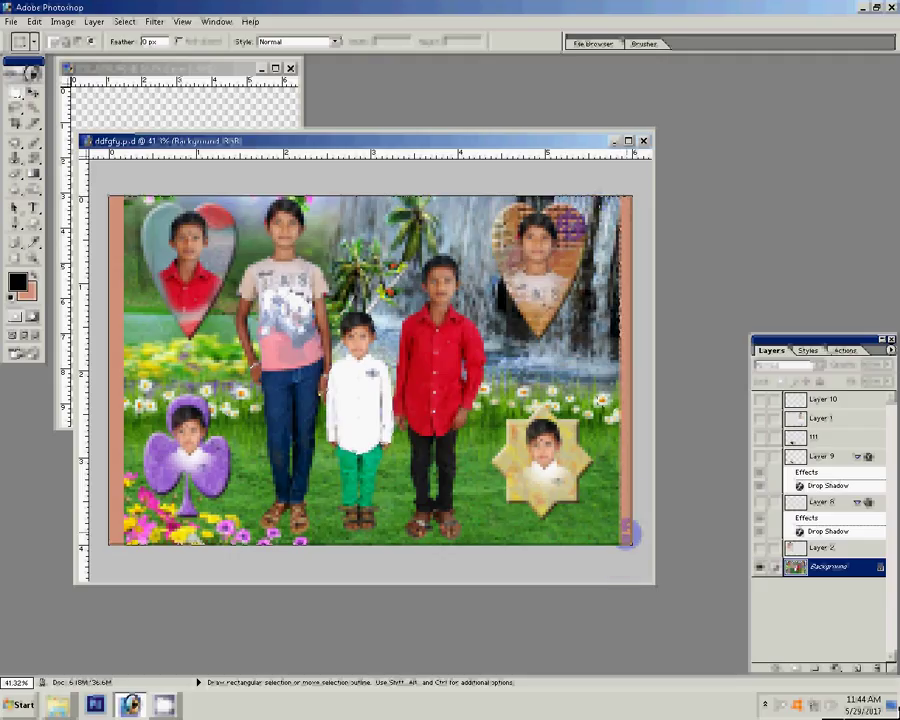
pyautogui.click(636, 443)
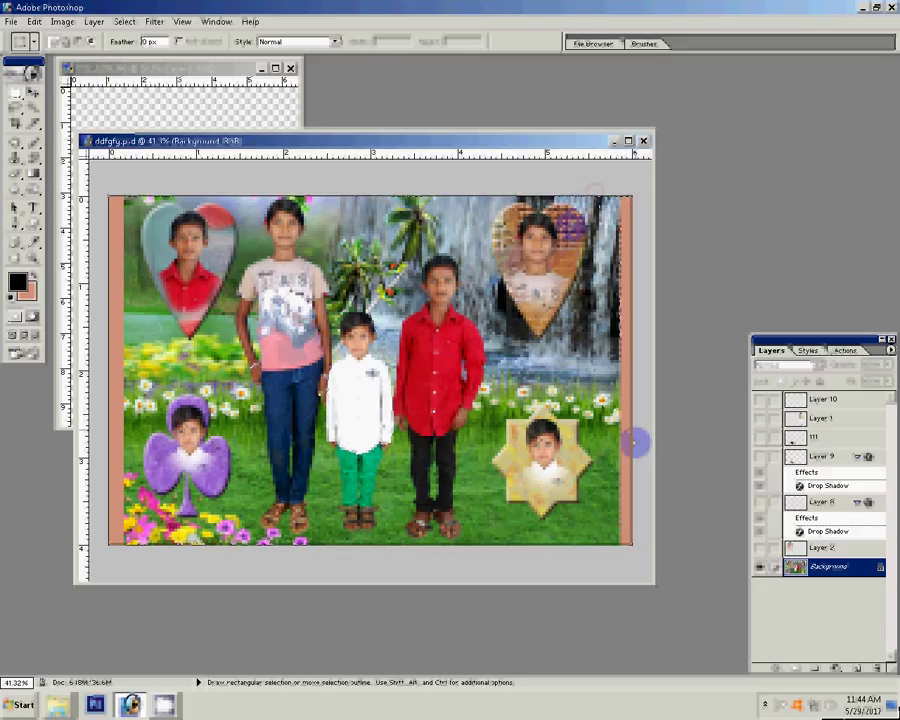
pyautogui.click(637, 556)
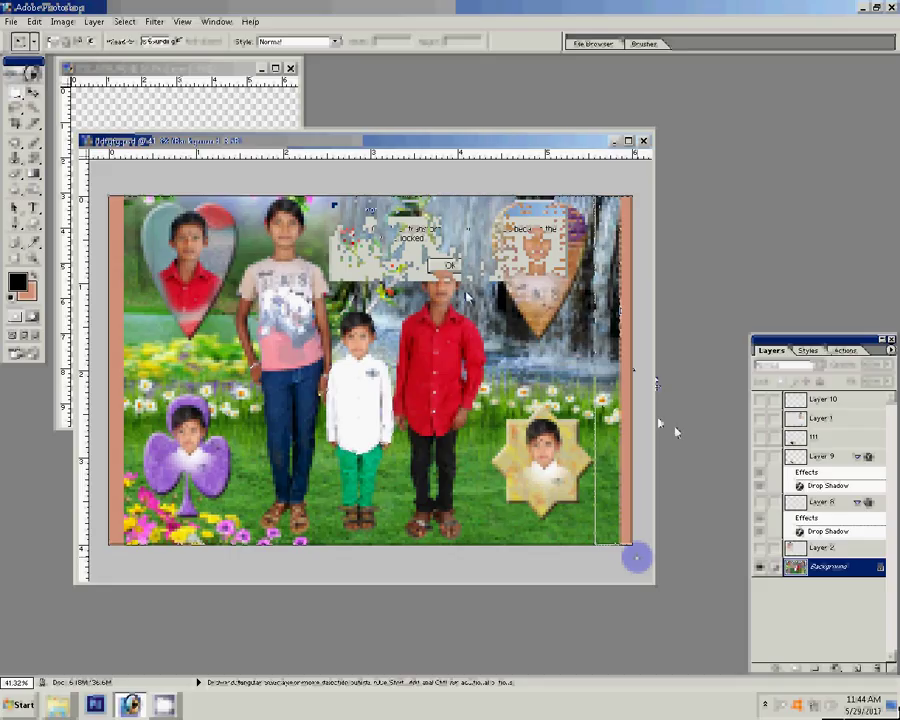
pyautogui.hotkey('ctrl', 'shift', 'n')
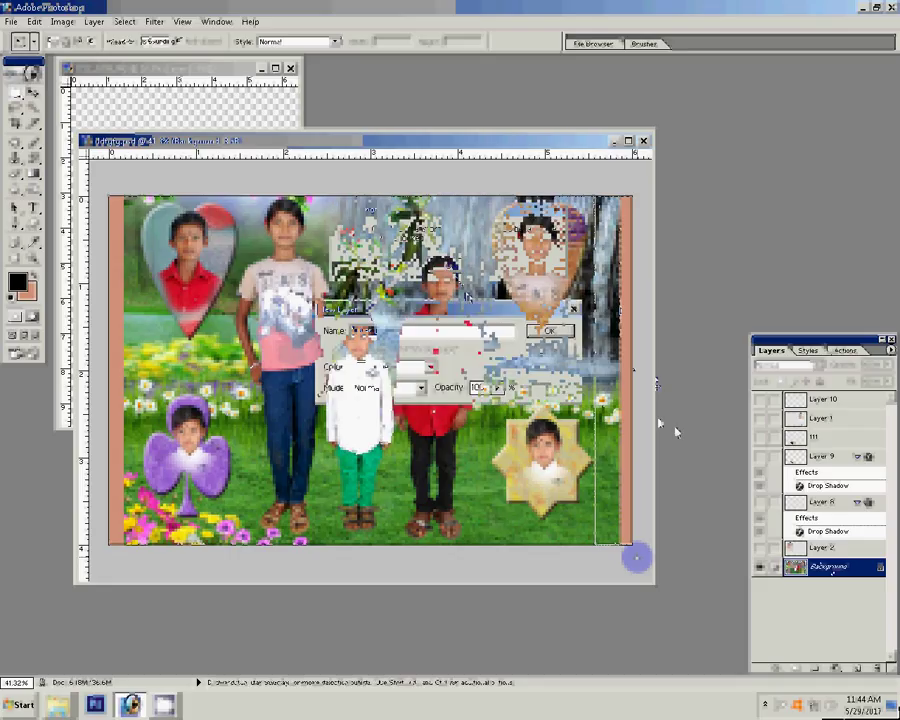
pyautogui.press('Return')
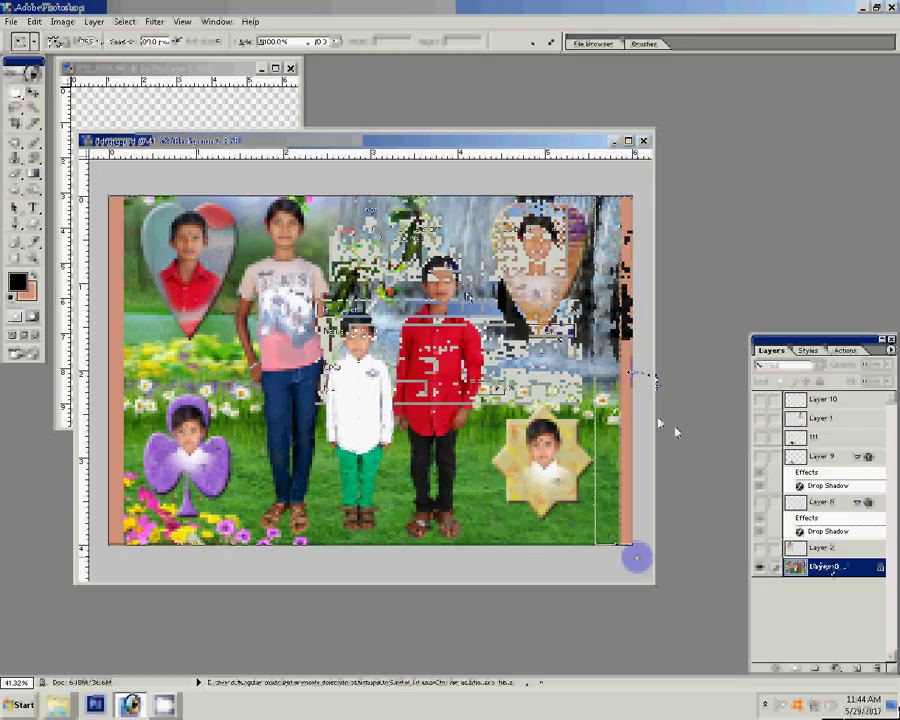
pyautogui.moveTo(637, 557); pyautogui.dragTo(632, 545)
pyautogui.press('Return')
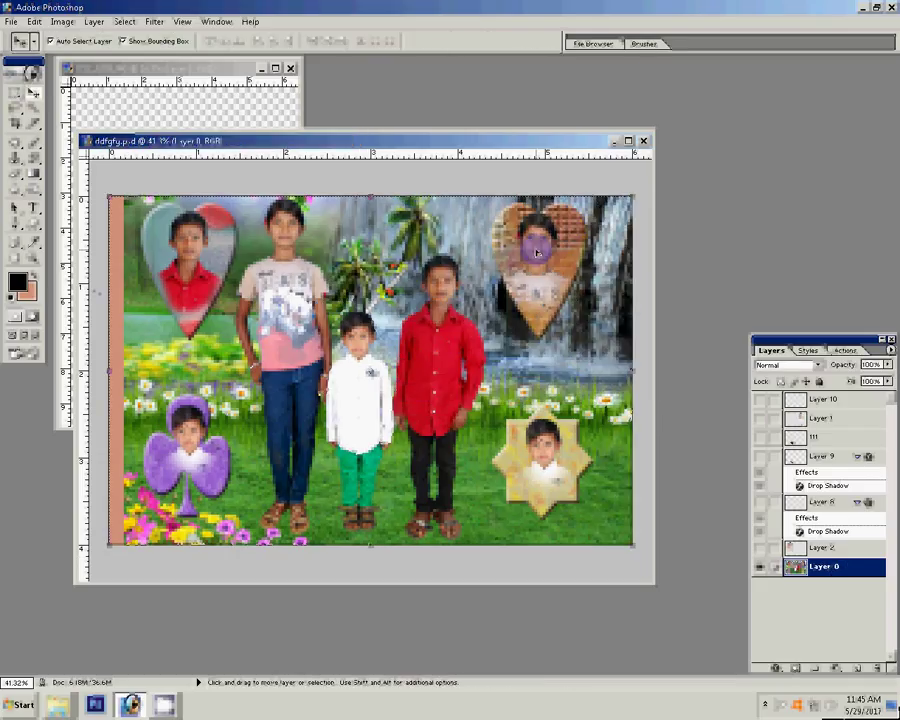
# Free Transform Layer 0 to pull its left edge out to the border.
pyautogui.press('m')
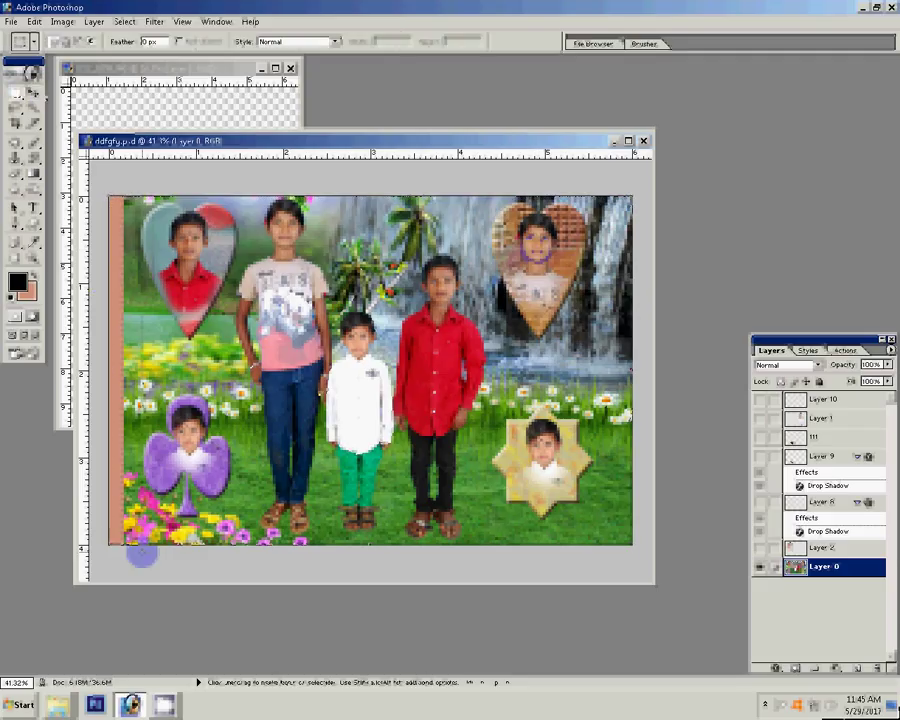
pyautogui.press('v')
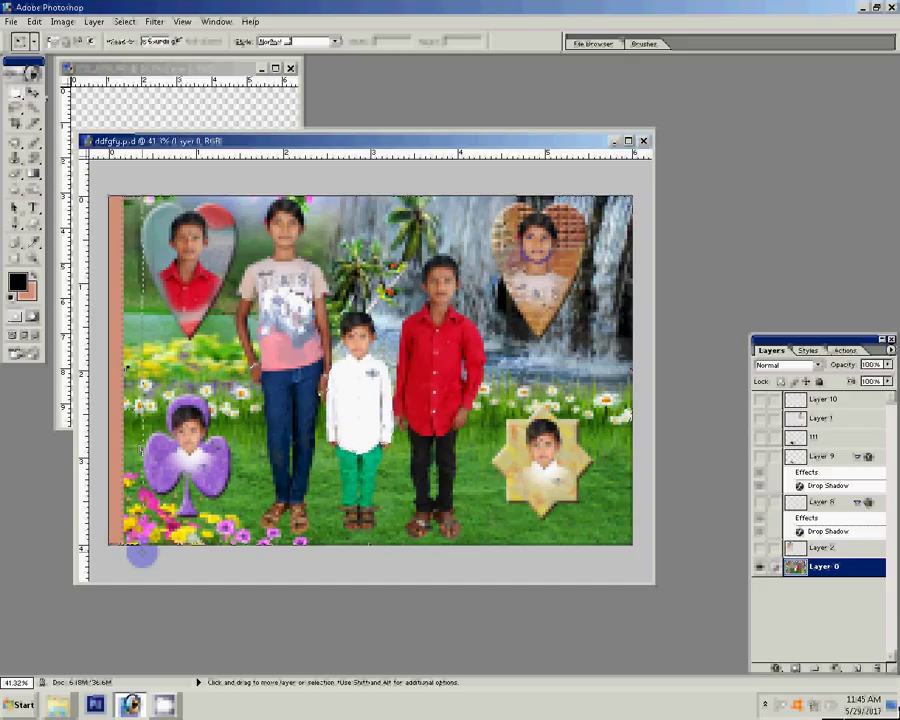
pyautogui.hotkey('ctrl', 't')
pyautogui.moveTo(97, 374); pyautogui.dragTo(101, 374)
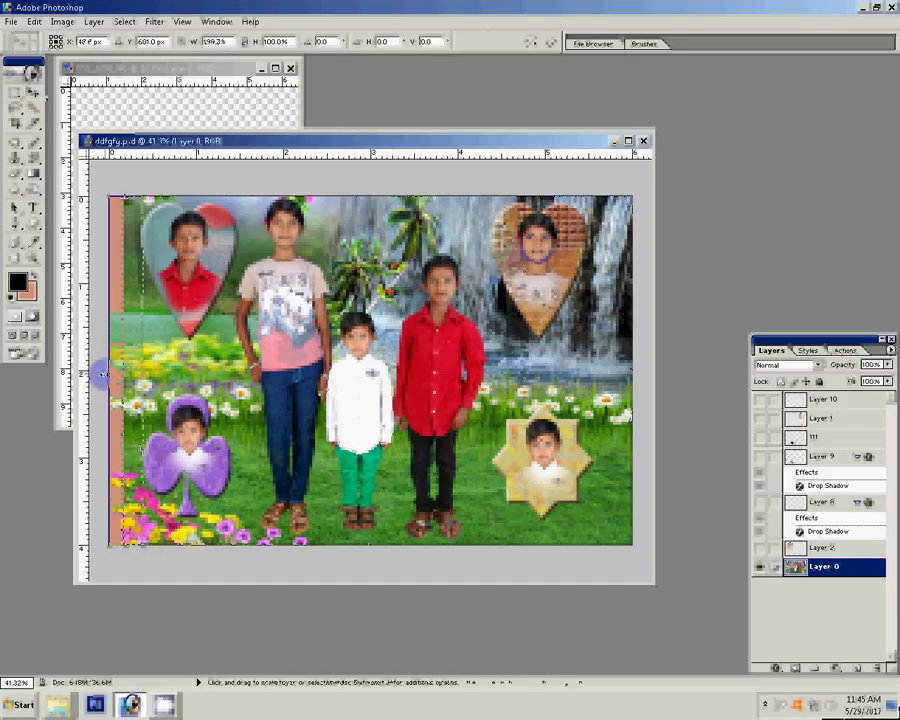
pyautogui.click(545, 42)
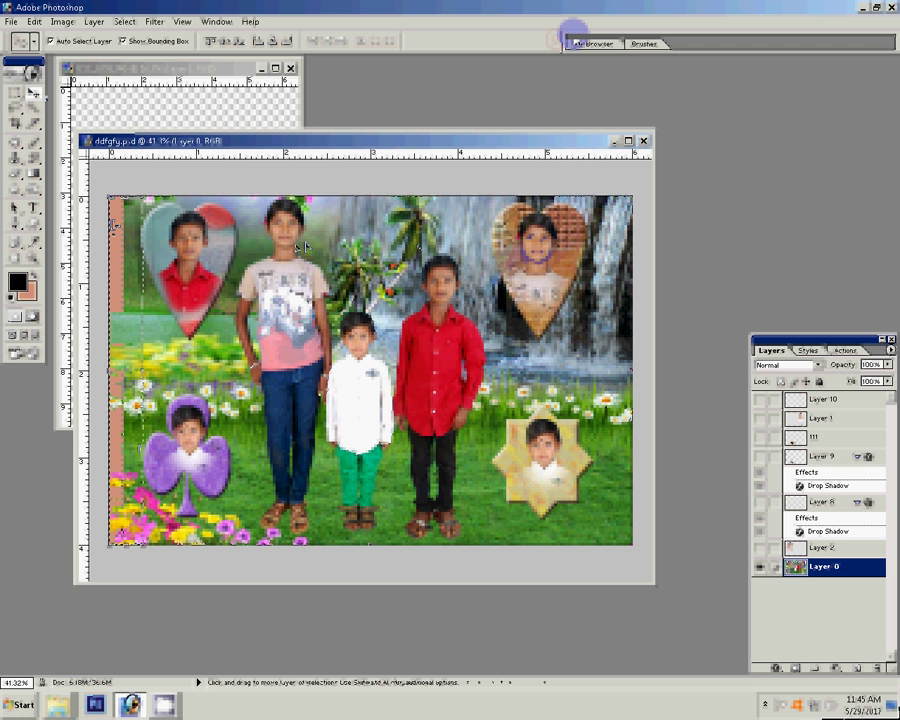
# In Save As, go to G:\0 and create and open a new folder 29.
pyautogui.hotkey('ctrl', 'shift', 's')
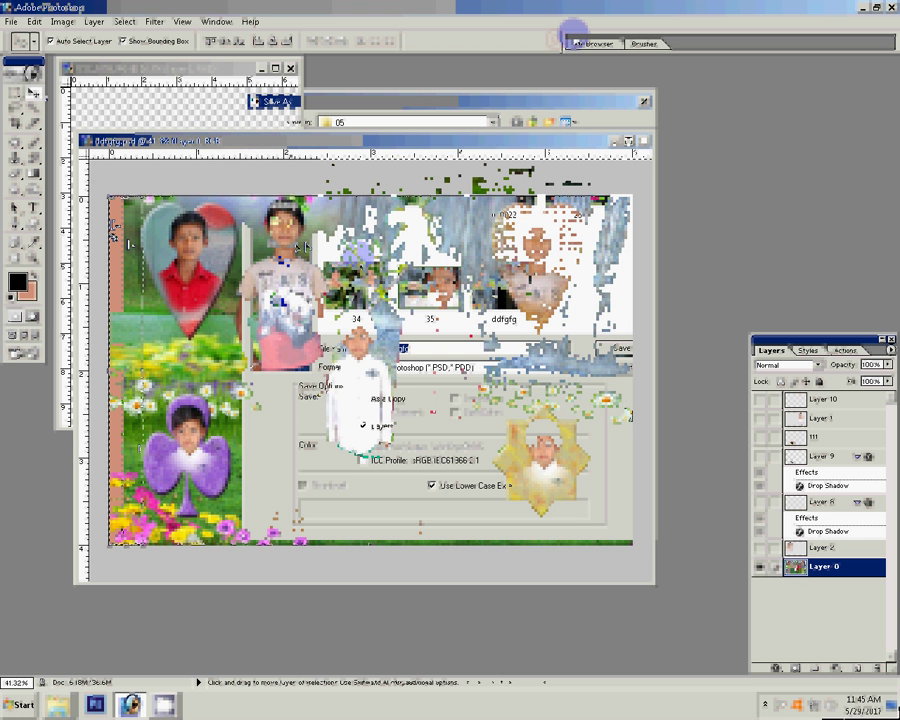
pyautogui.click(493, 122)
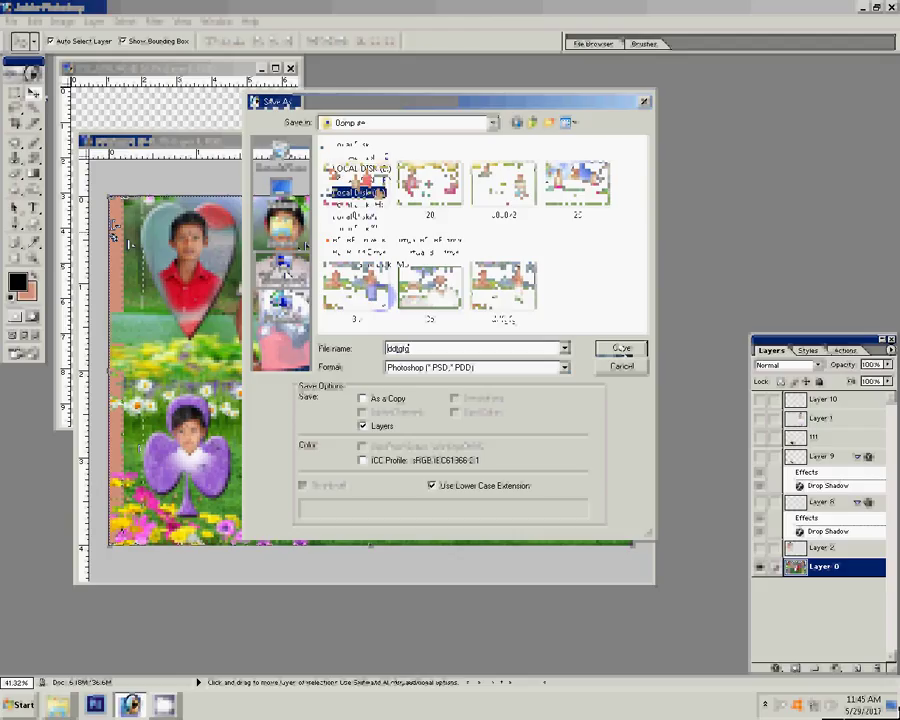
pyautogui.click(358, 168)
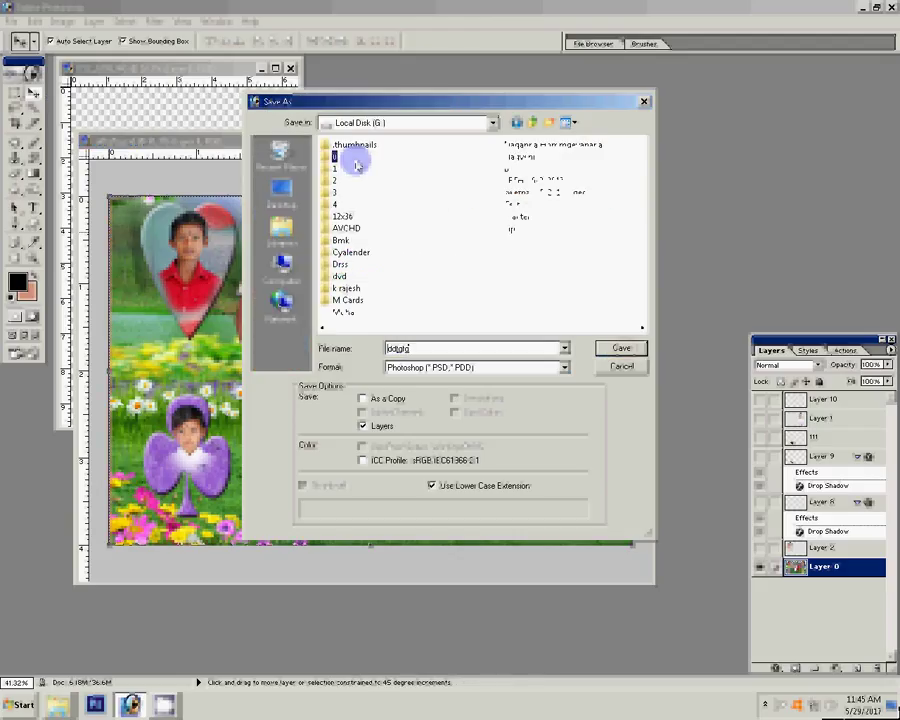
pyautogui.doubleClick(336, 156)
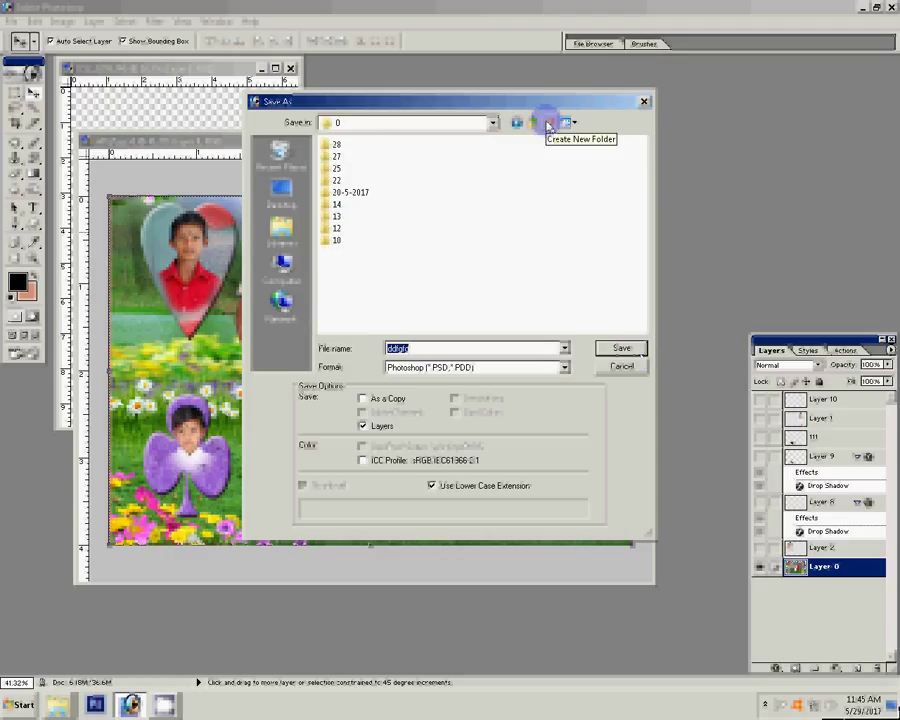
pyautogui.click(548, 123)
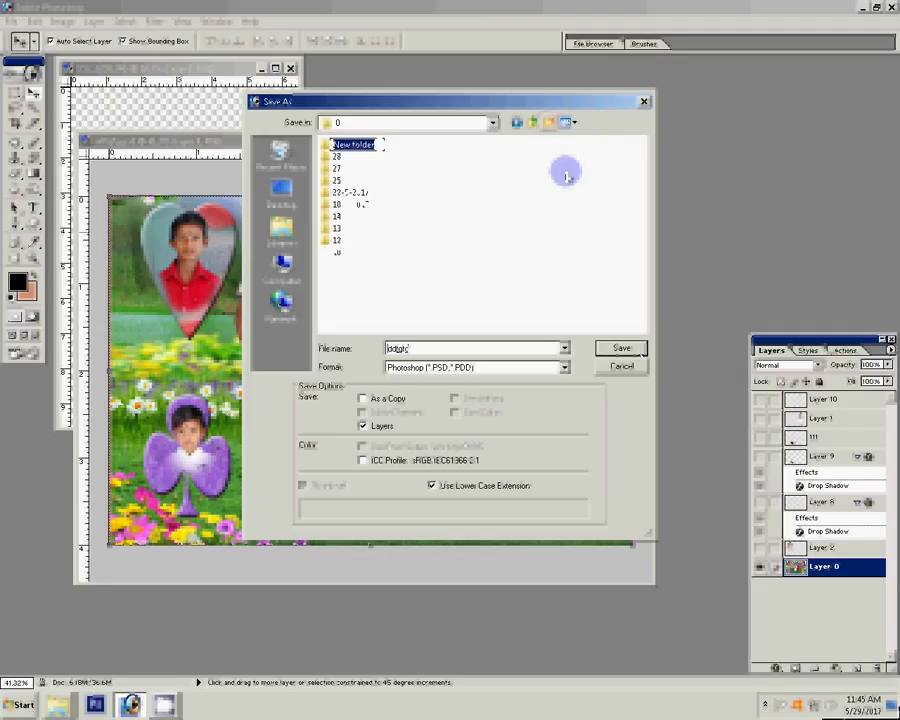
pyautogui.write('29')
pyautogui.press('Return')
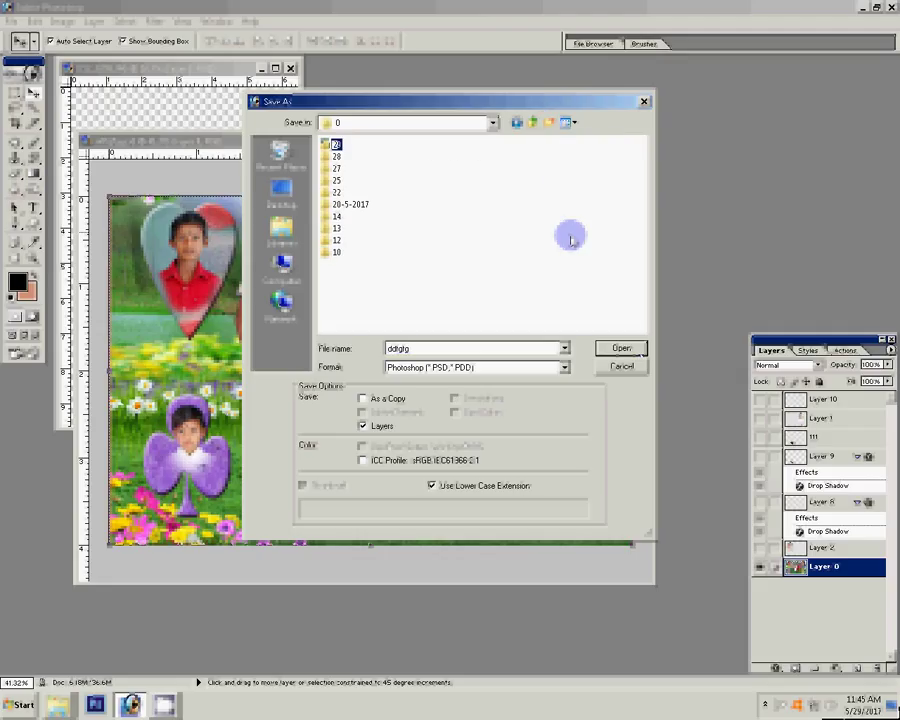
pyautogui.press('Return')
# Save the print as Maximum-quality JPEG '1-4x6=2', then close the composition document.
pyautogui.click(448, 367)
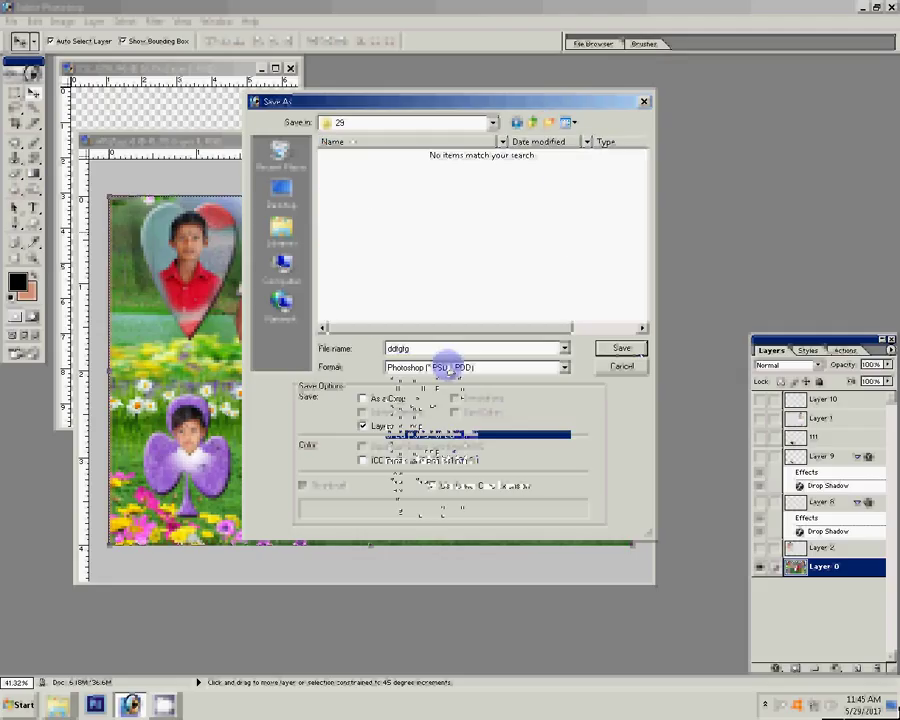
pyautogui.press('j')
pyautogui.press('Return')
pyautogui.doubleClick(446, 352)
pyautogui.write('1')
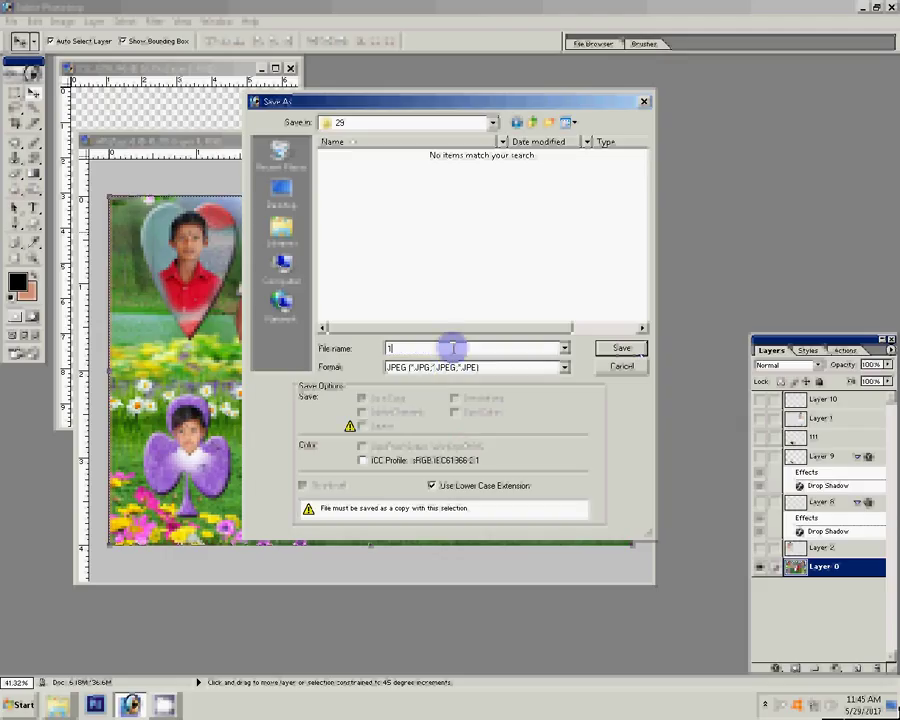
pyautogui.write('-4x6')
pyautogui.write('=2')
pyautogui.press('Return')
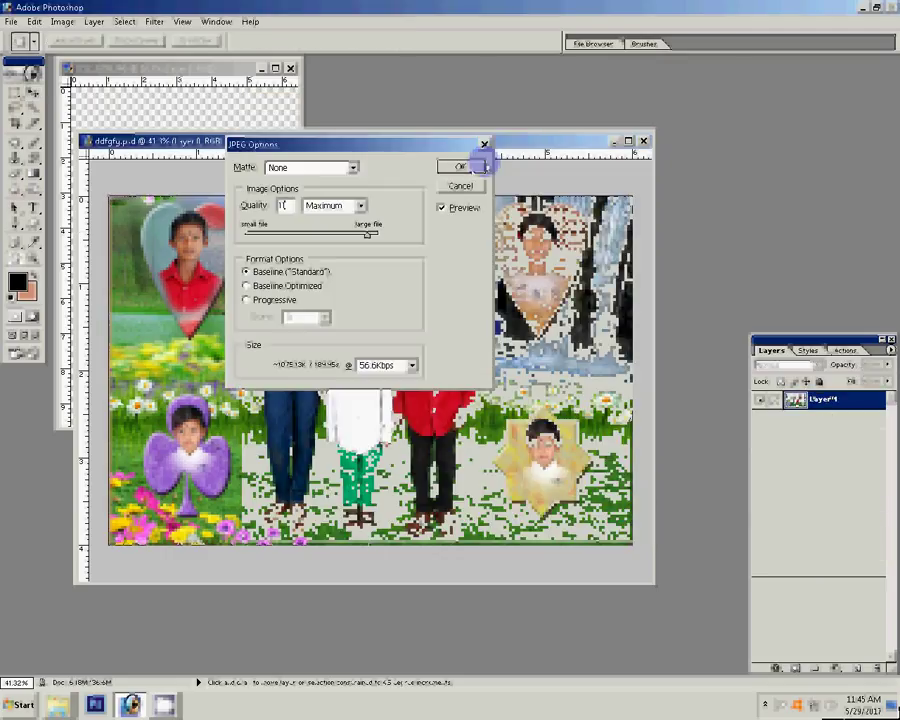
pyautogui.click(478, 166)
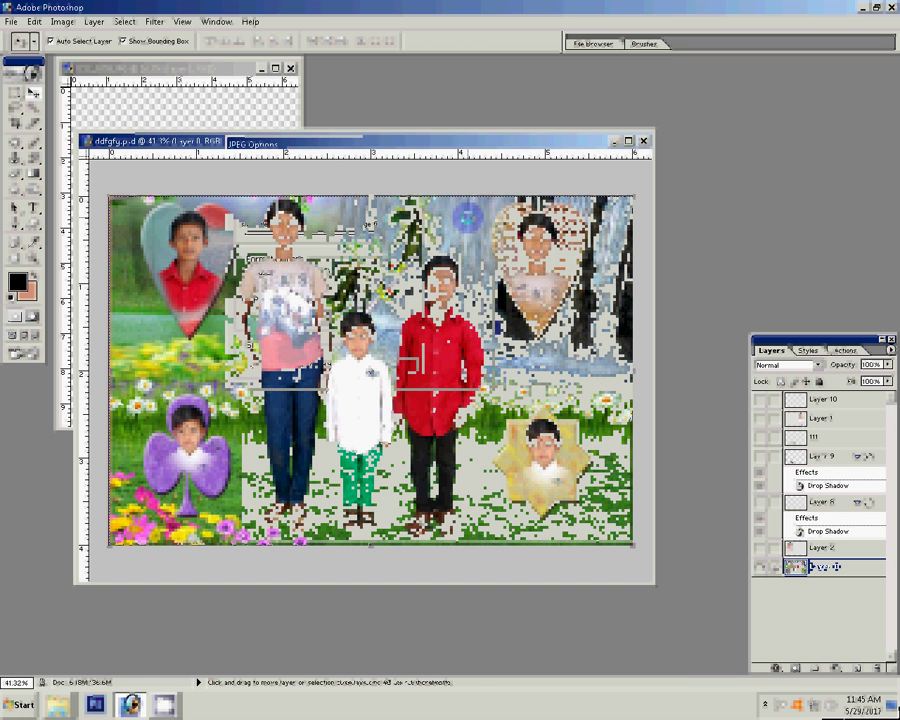
pyautogui.click(643, 141)
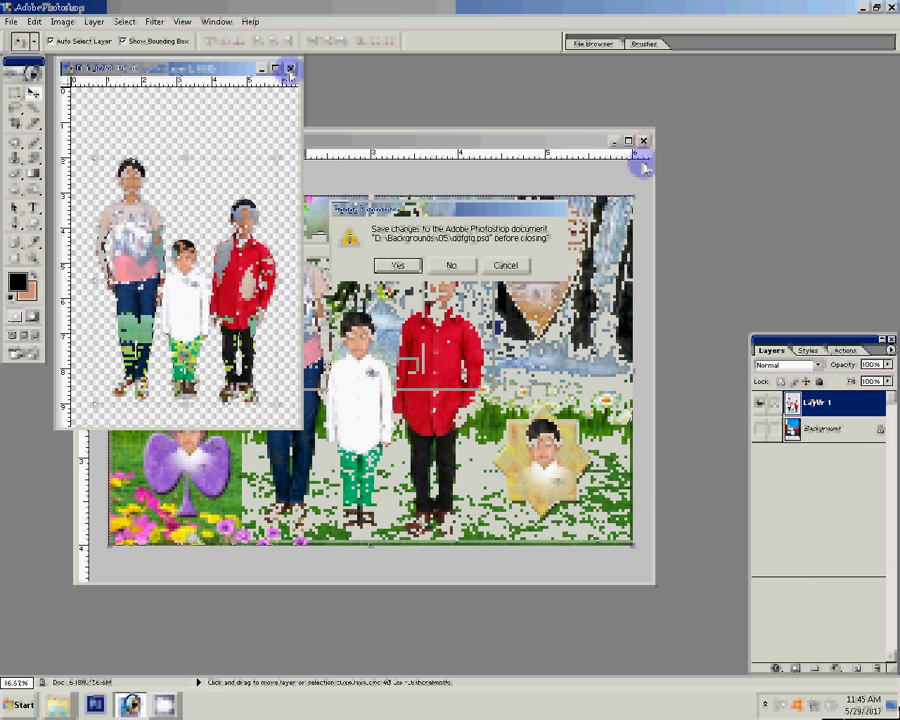
pyautogui.press('Return')
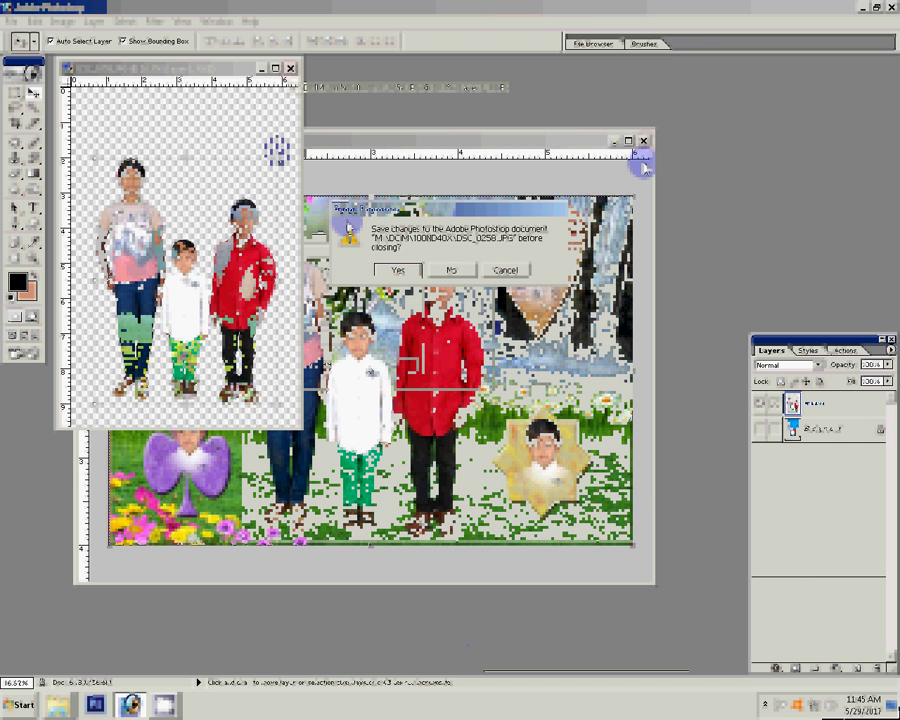